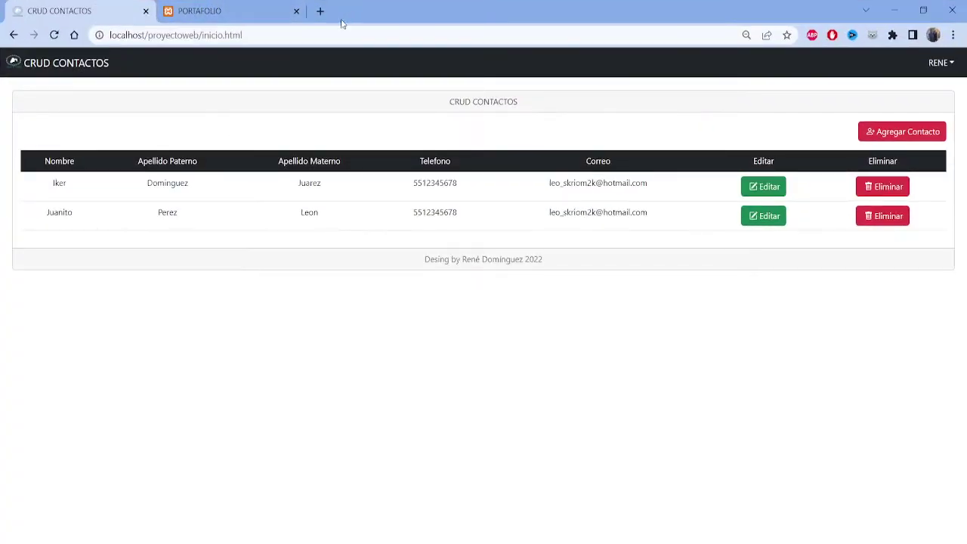
Open a new browser tab beside the CRUD Contactos contact list.
click(319, 11)
Search for 000webhost, sign in, and open the cecytem2022 site's Manage Website dashboard.
text(000)
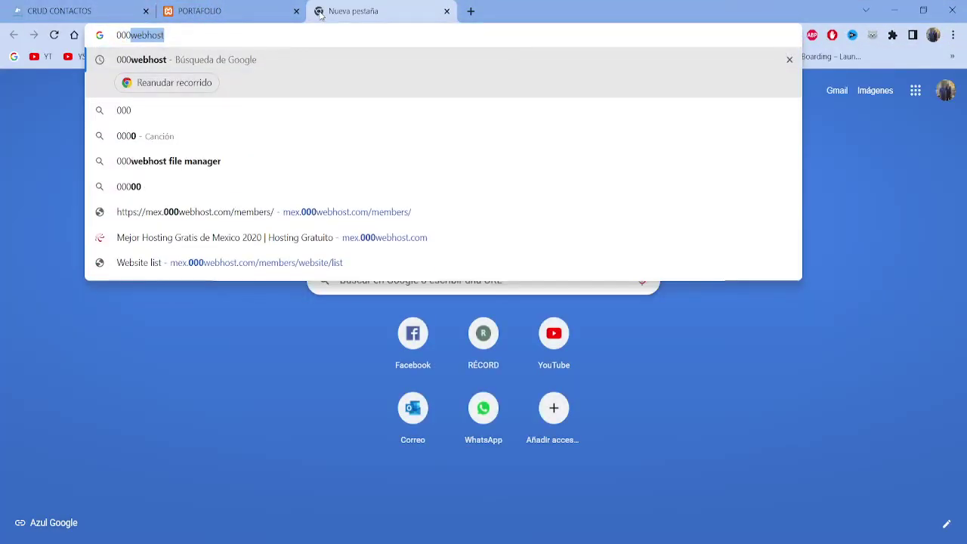
key(Return)
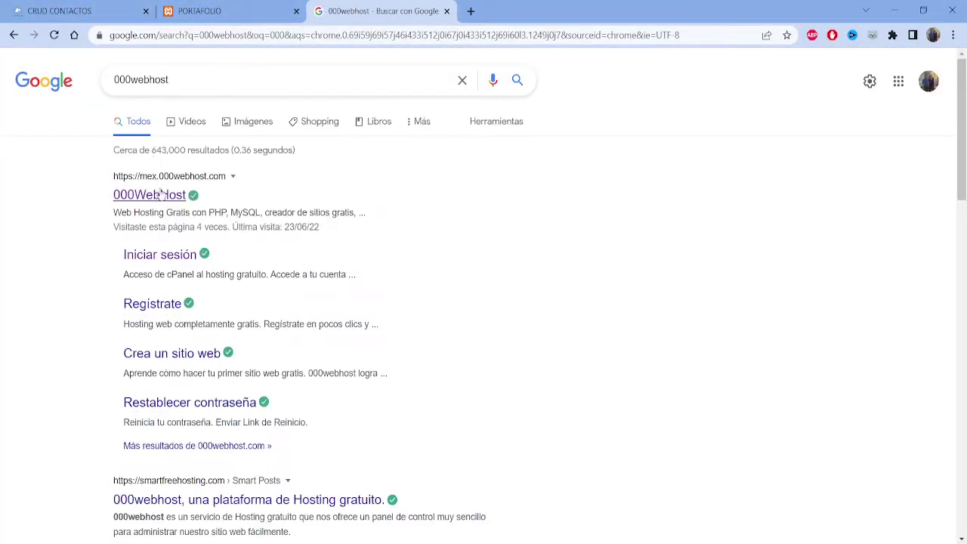
click(156, 194)
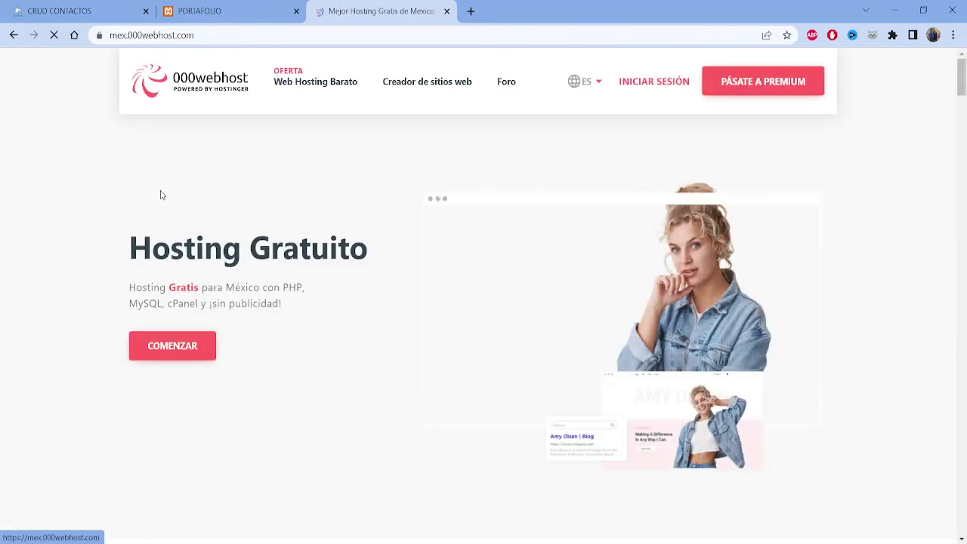
click(665, 85)
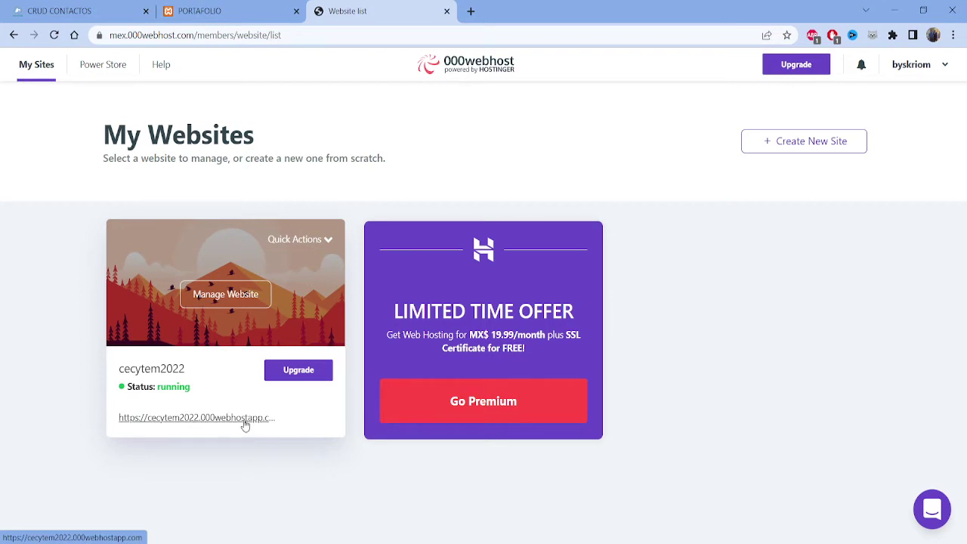
click(240, 301)
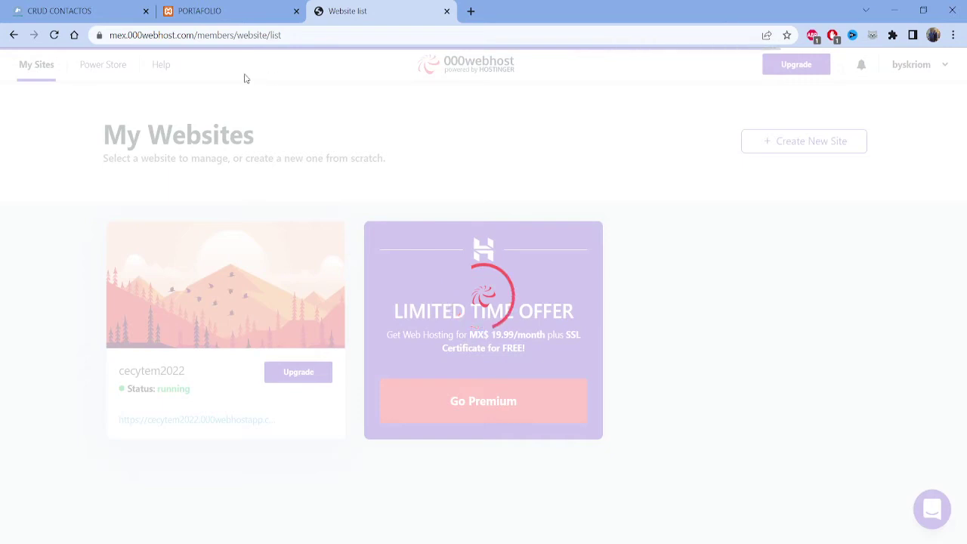
Snap Chrome to the right half and VS Code to the left with its file tree shown.
key(super+Right)
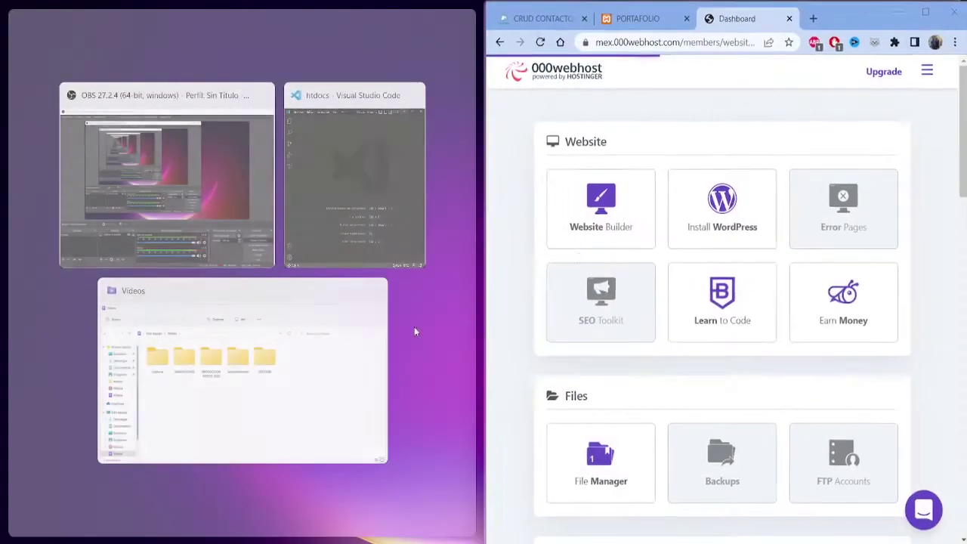
click(323, 218)
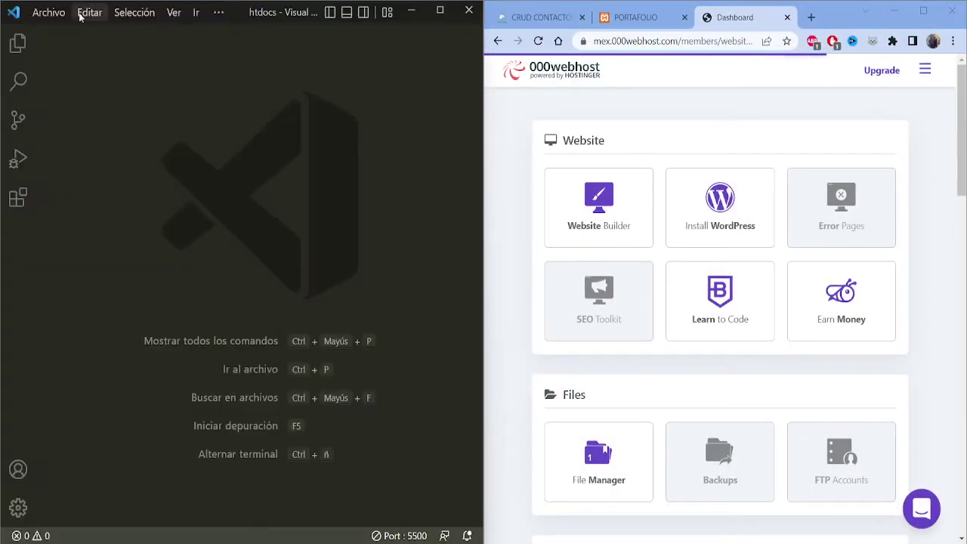
key(ctrl+b)
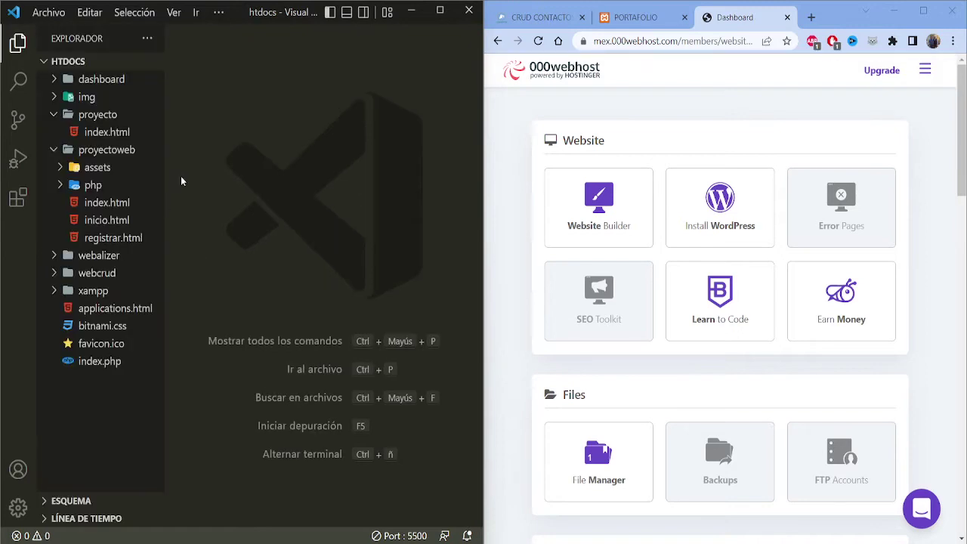
Reload CRUD Contactos, log out and back in, then open and close the Agregar Contacto form.
click(532, 19)
click(720, 42)
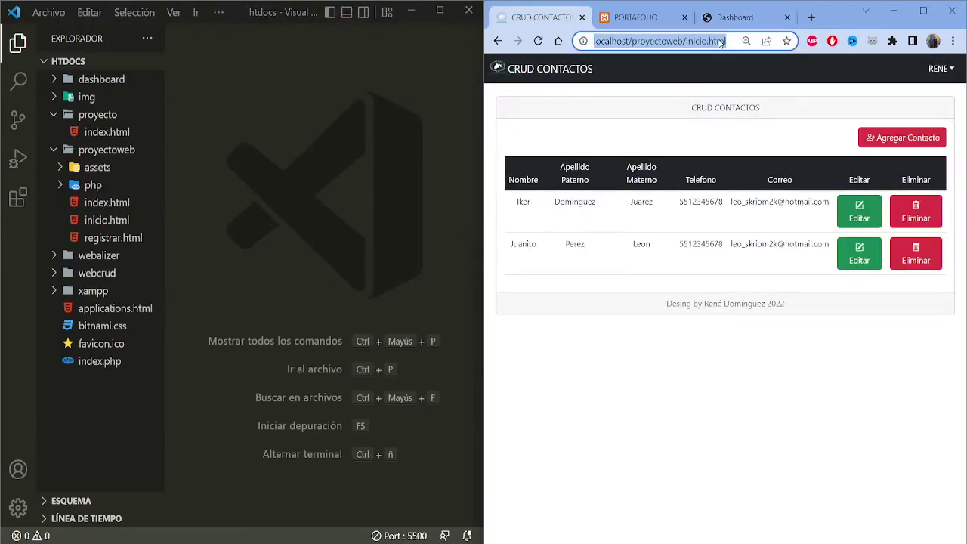
key(Return)
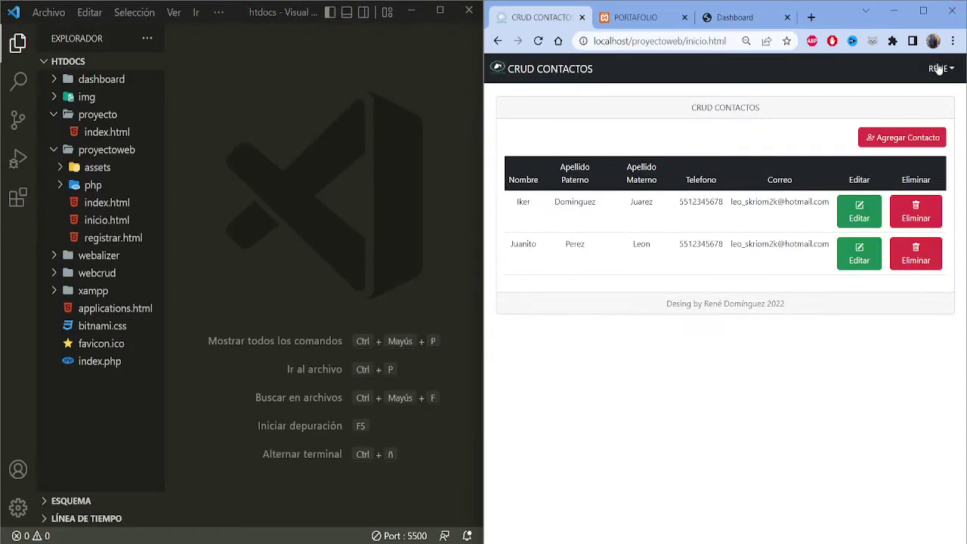
click(941, 68)
click(944, 97)
click(745, 226)
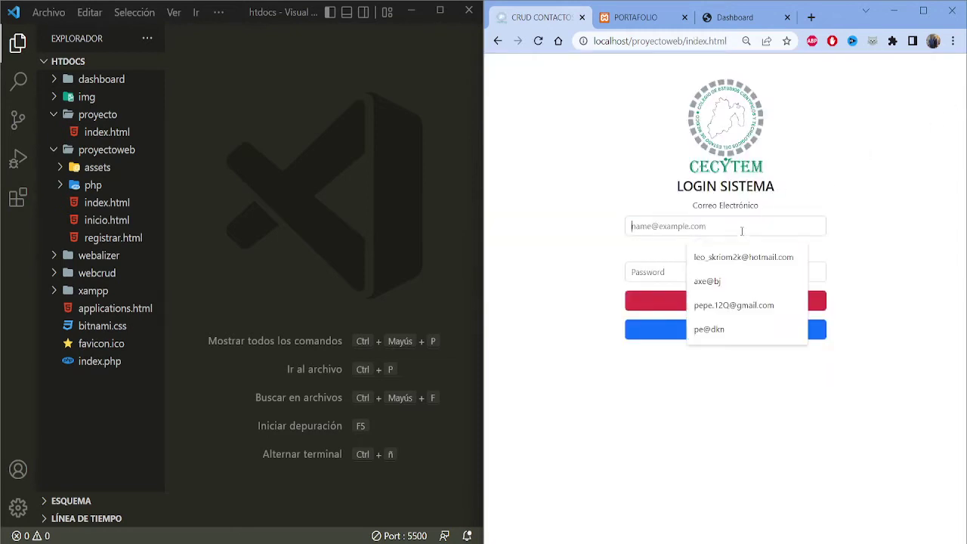
click(734, 253)
click(692, 276)
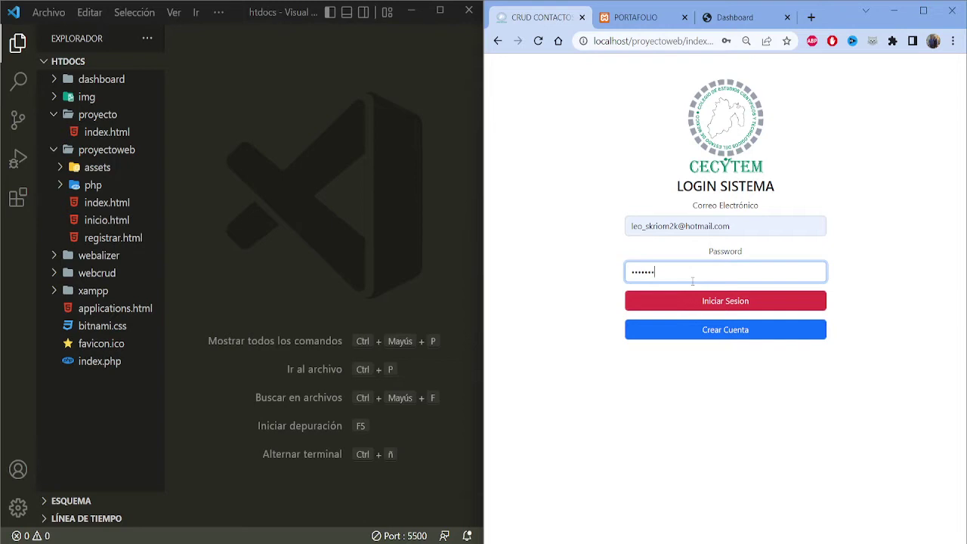
click(748, 301)
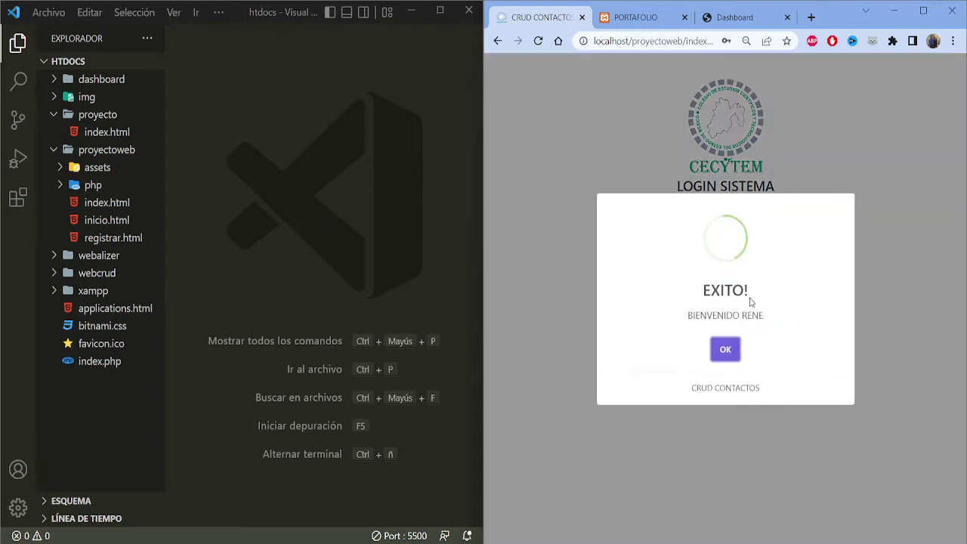
click(726, 349)
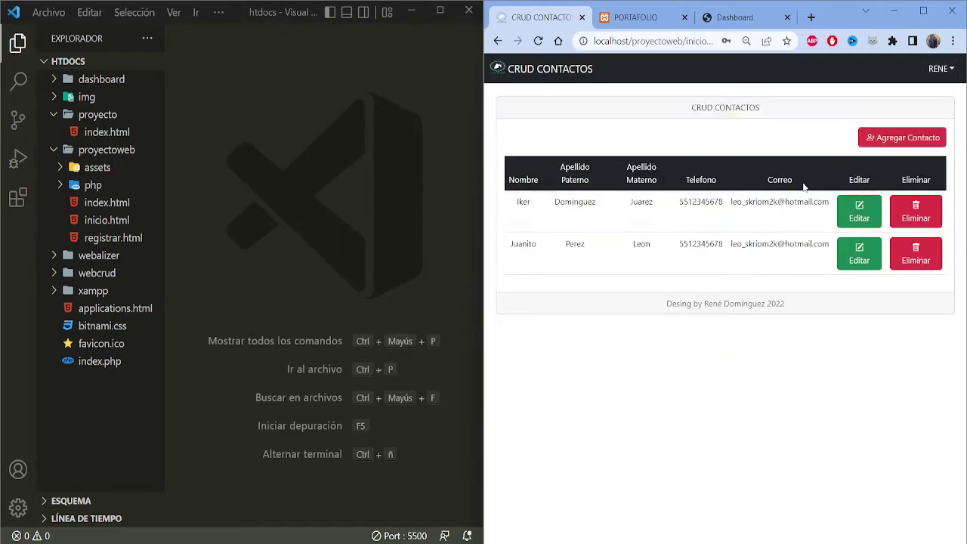
click(874, 143)
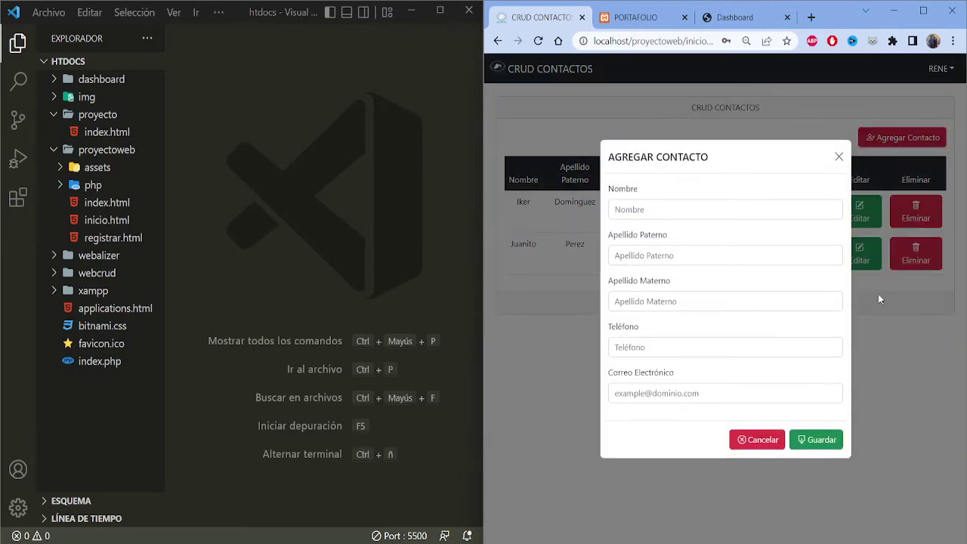
click(839, 159)
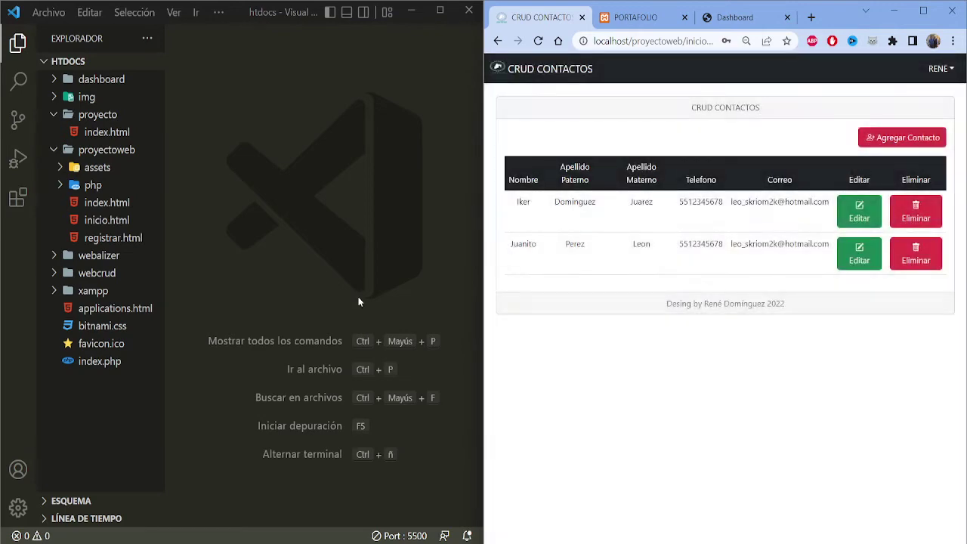
Browse the assets and php folders, then open proyectoweb's index.html in the editor.
click(61, 168)
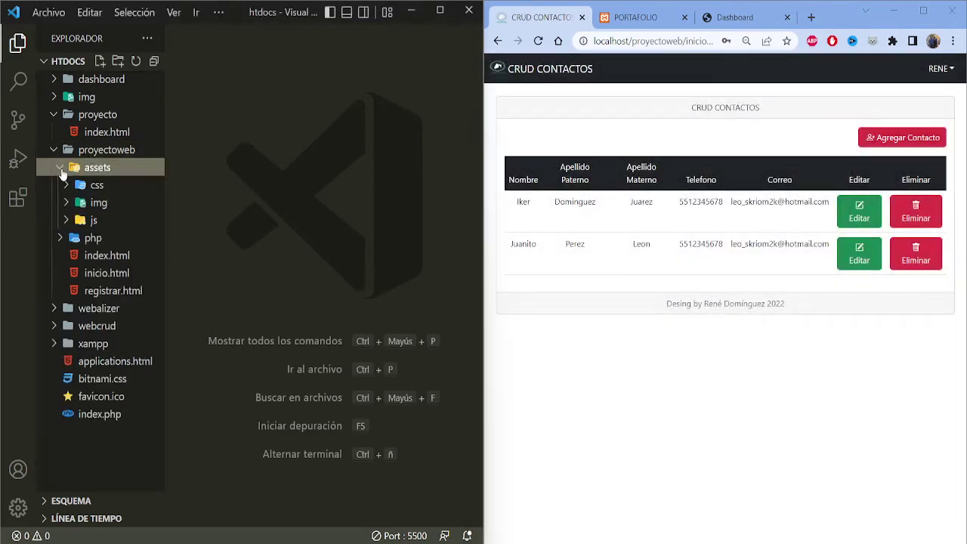
click(61, 239)
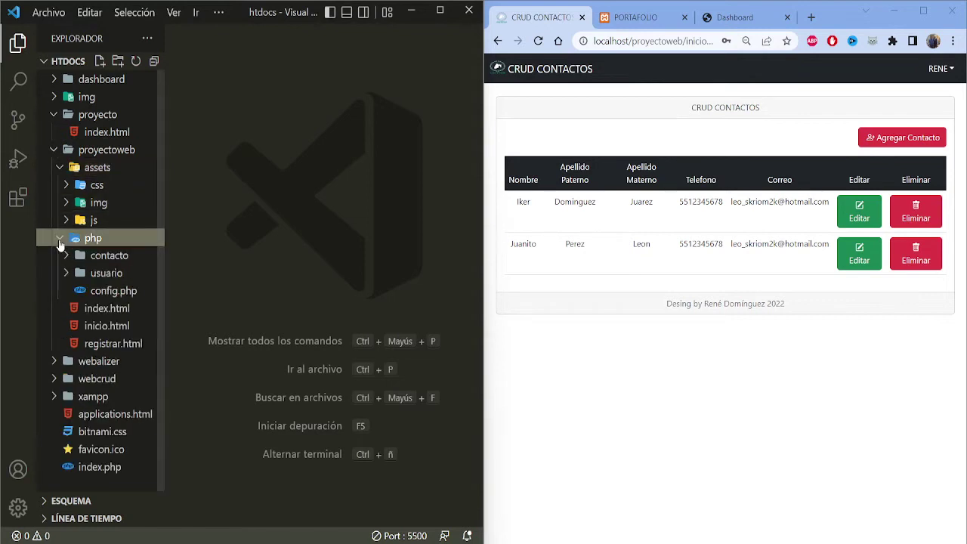
click(60, 239)
click(60, 167)
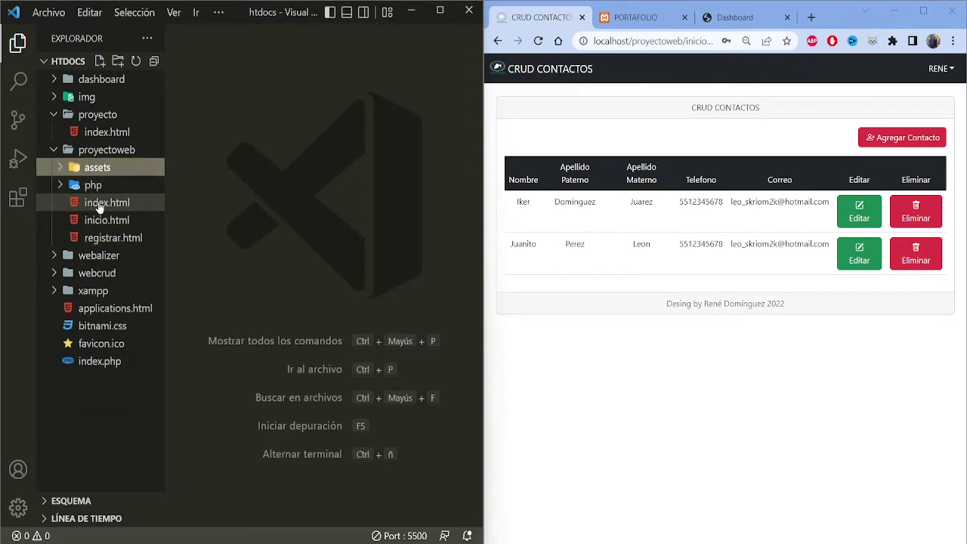
click(104, 202)
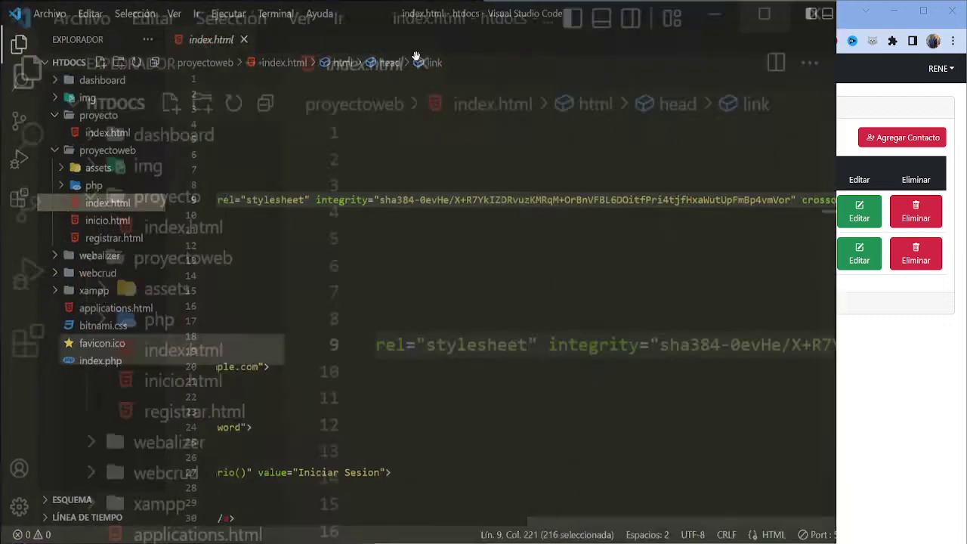
scroll(297, 211, left, 3)
scroll(304, 216, left, 5)
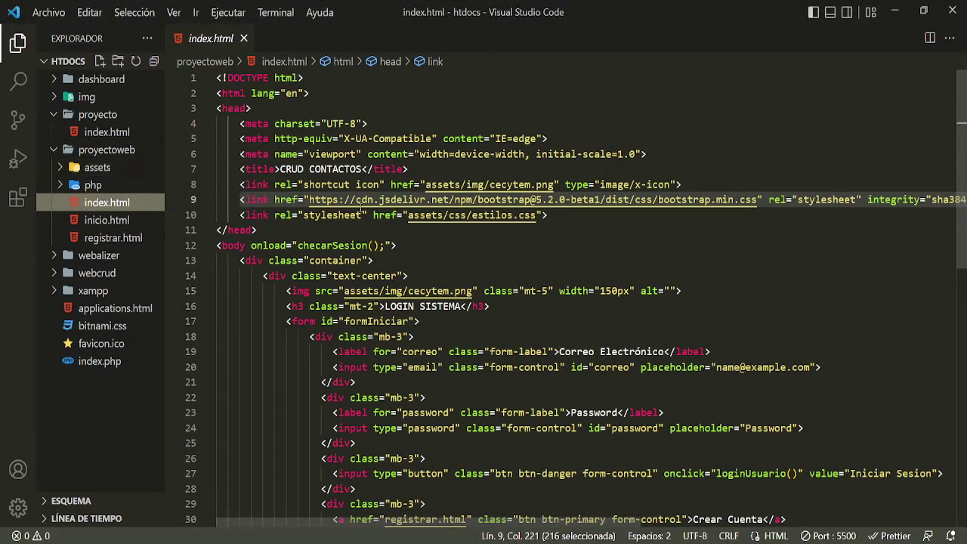
click(368, 200)
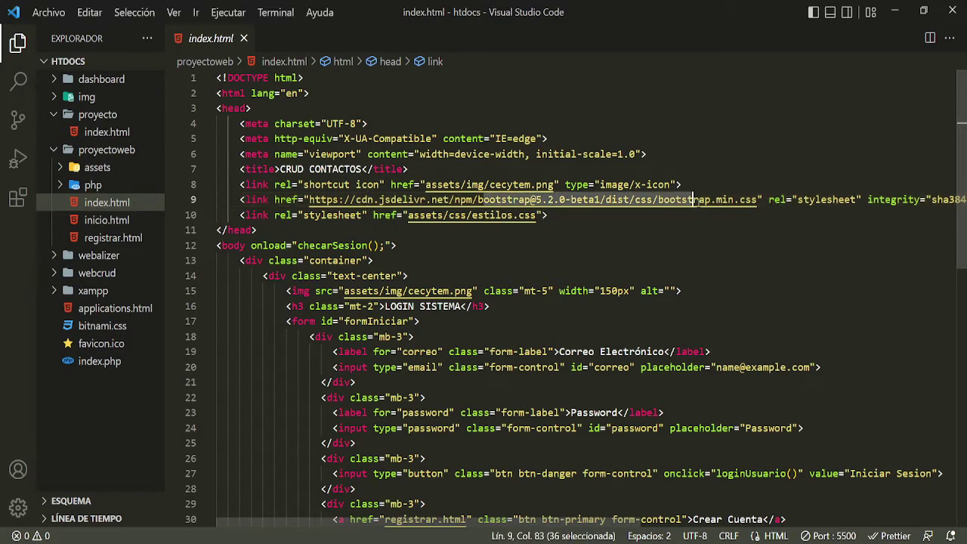
click(360, 200)
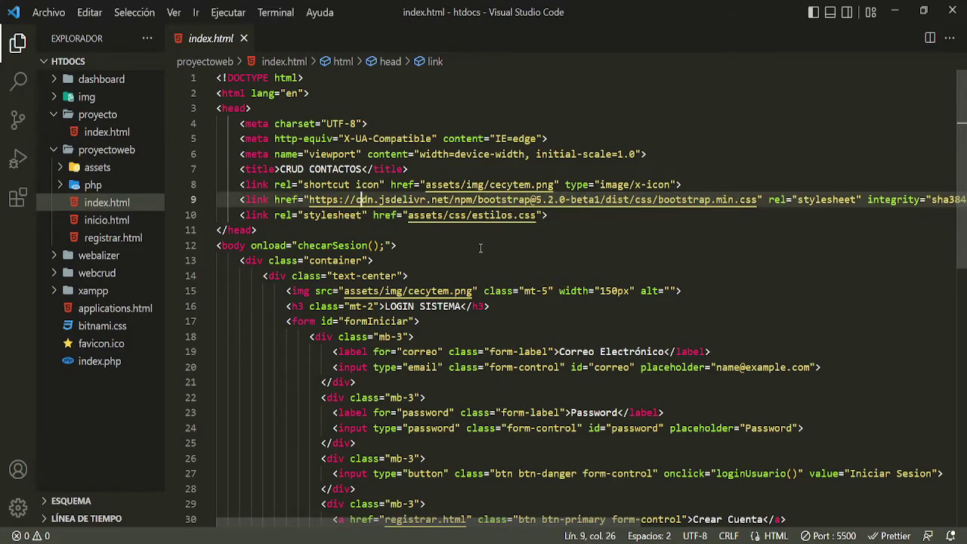
scroll(480, 248, down, 5)
drag(784, 322, 648, 322)
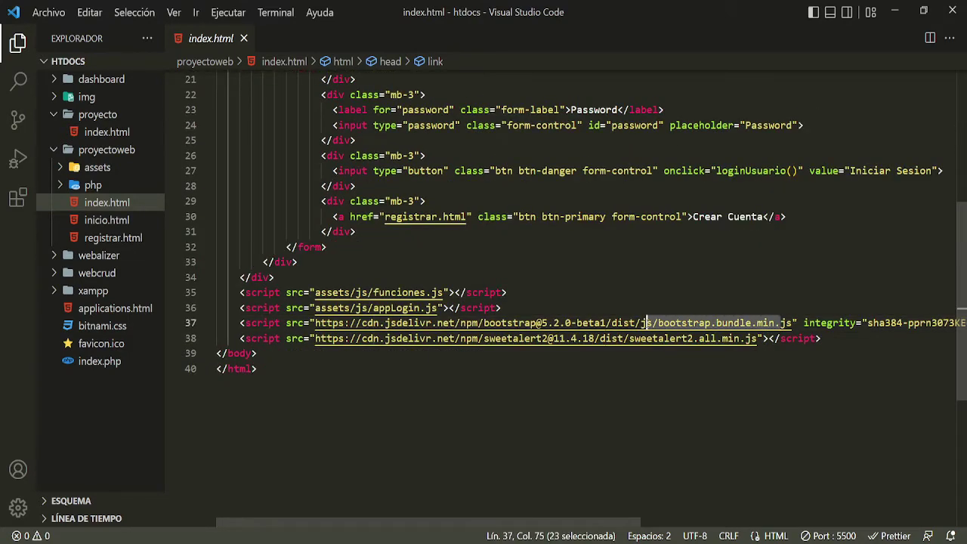
click(723, 339)
drag(760, 338, 632, 339)
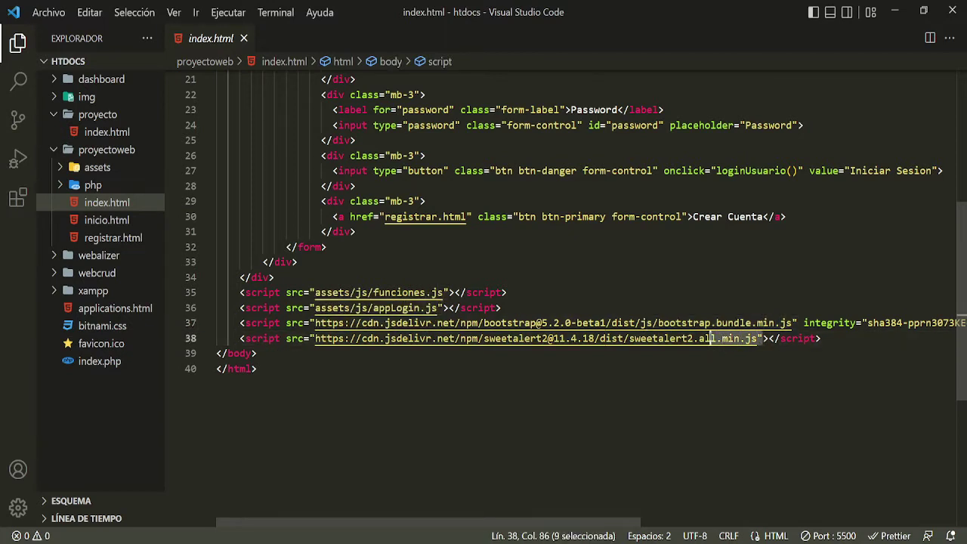
click(107, 220)
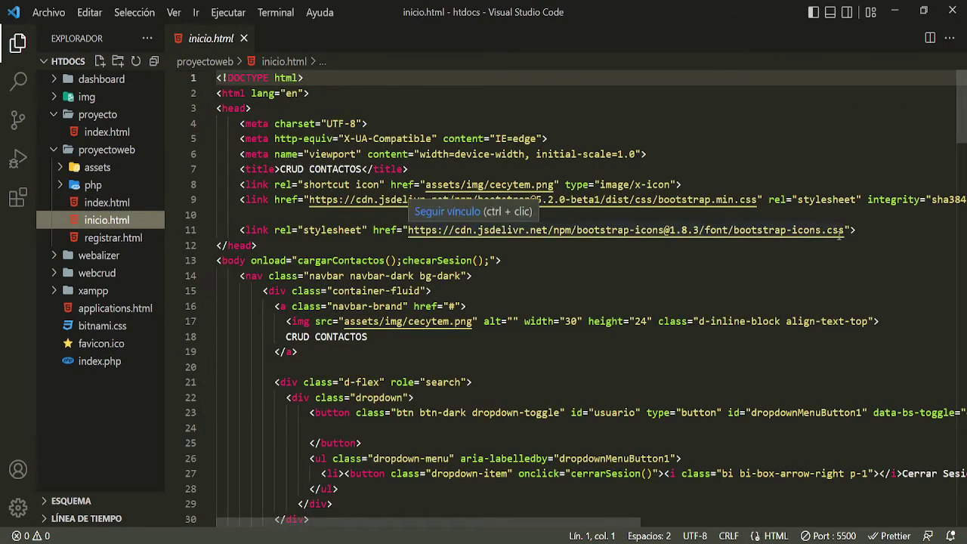
drag(844, 230, 732, 229)
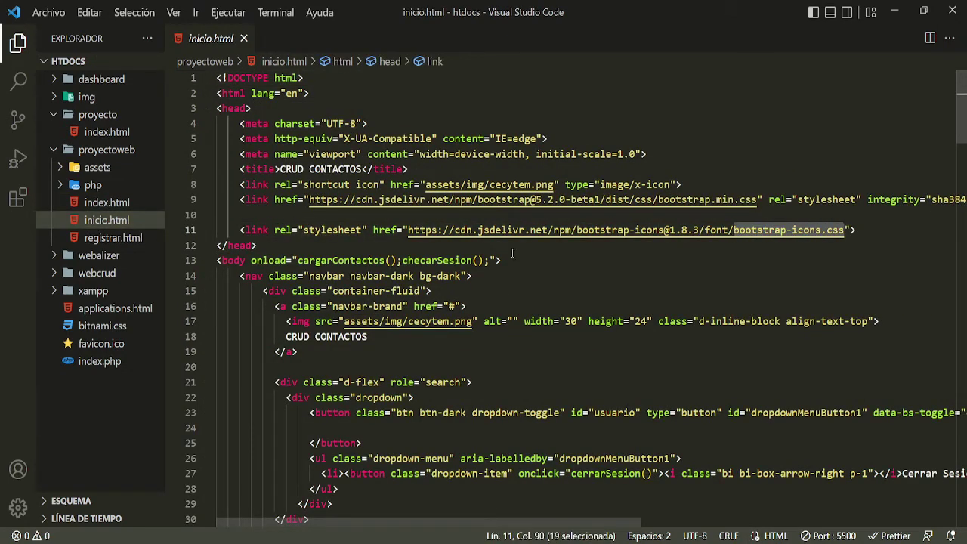
scroll(533, 215, down, 4)
scroll(533, 219, down, 2)
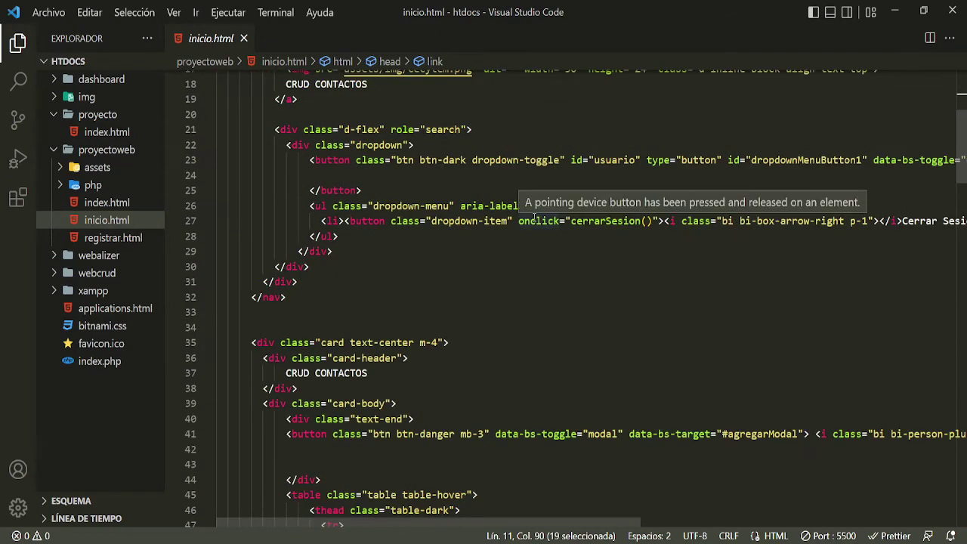
scroll(534, 221, down, 8)
scroll(532, 224, down, 2)
scroll(532, 224, up, 5)
scroll(506, 242, up, 10)
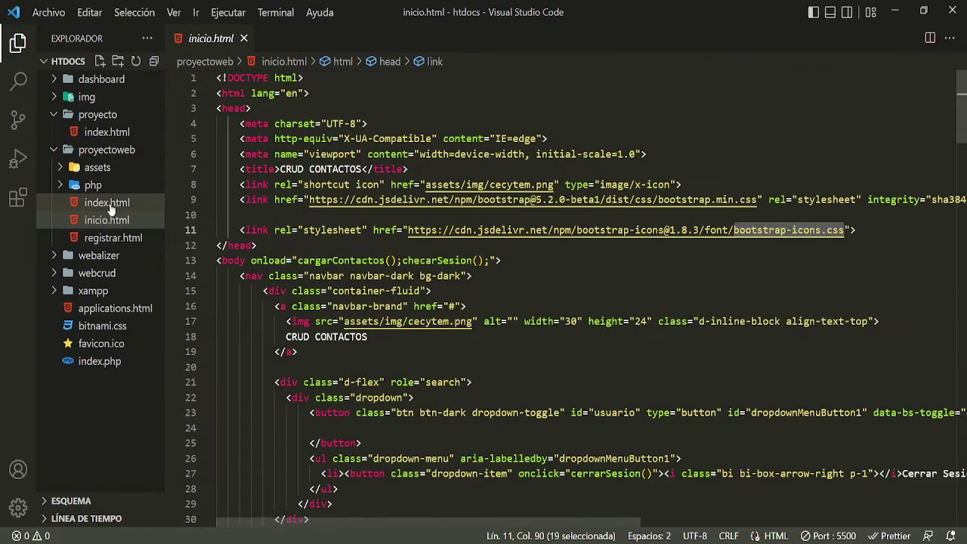
click(107, 203)
click(63, 171)
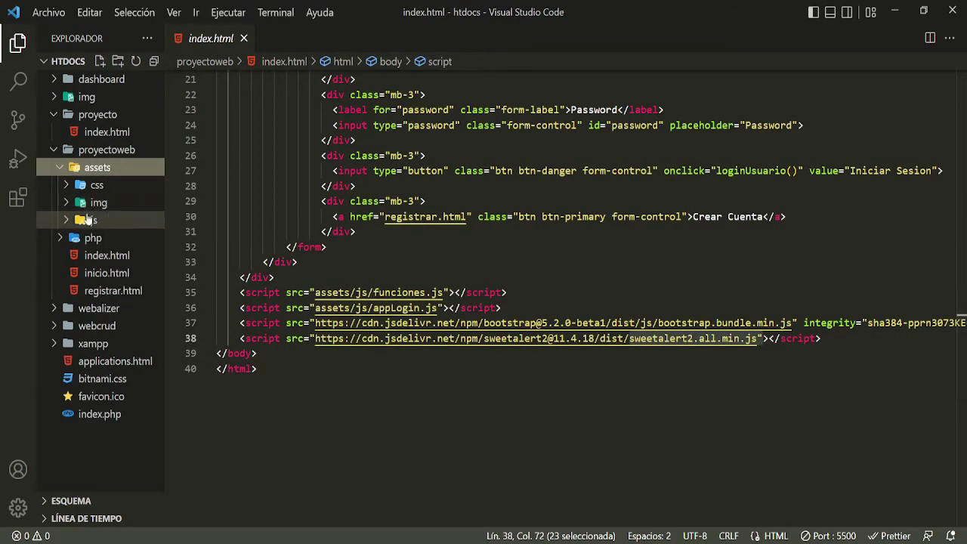
click(80, 185)
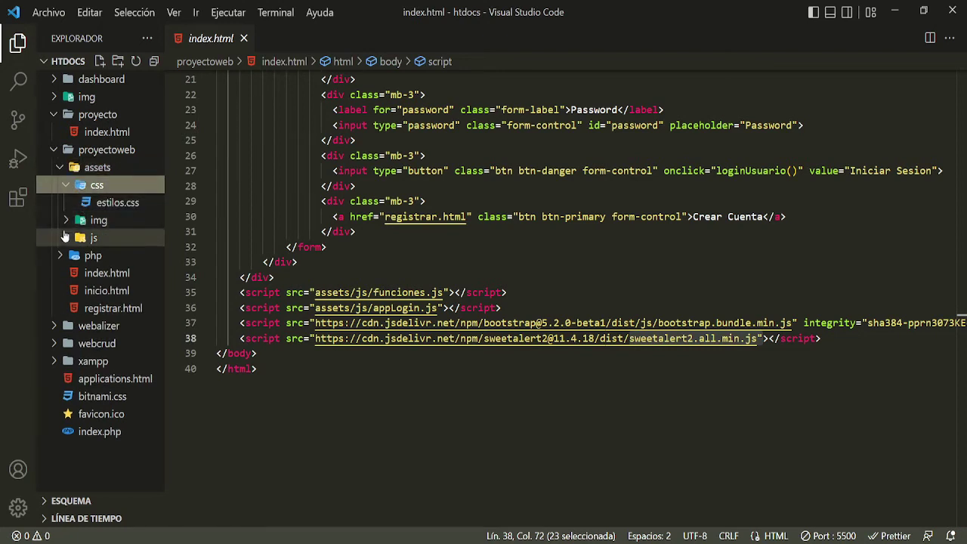
click(92, 238)
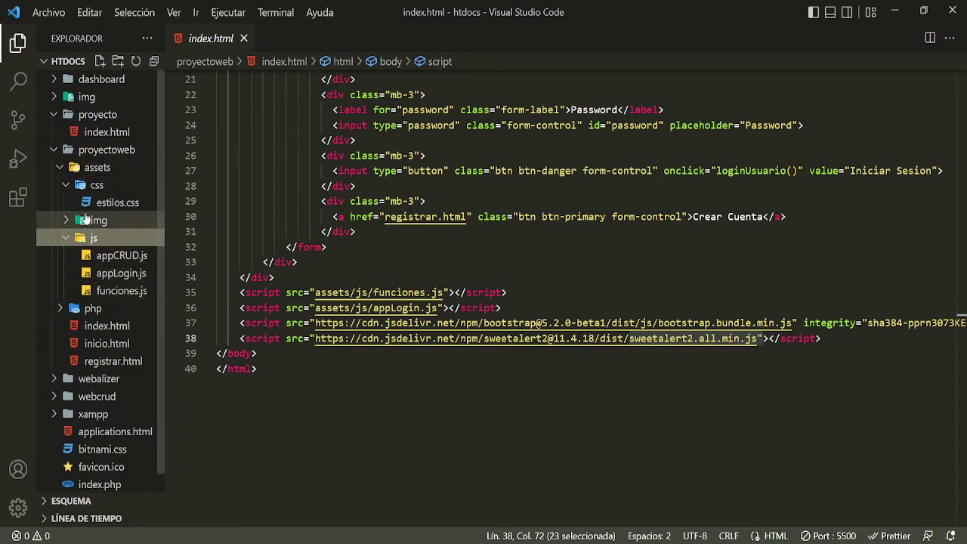
click(66, 220)
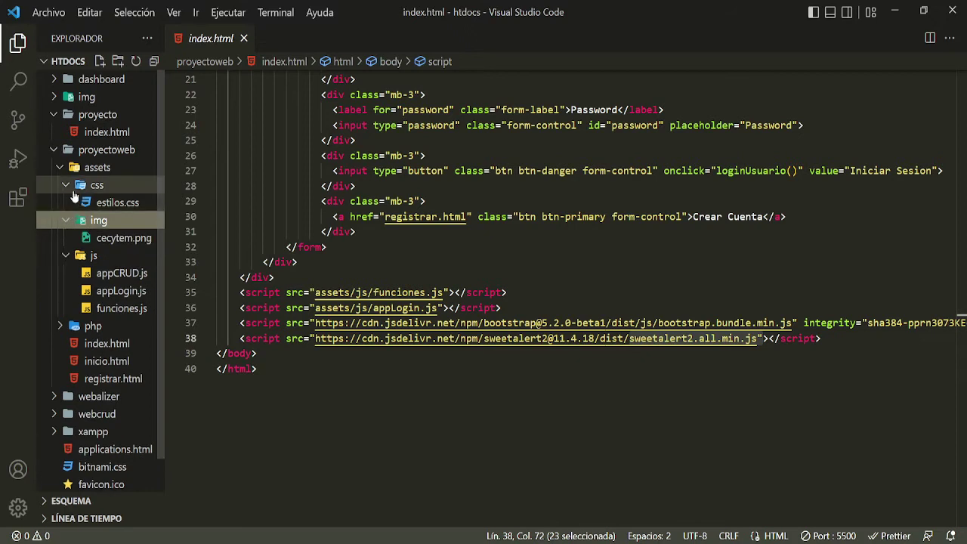
click(68, 185)
click(62, 168)
click(63, 186)
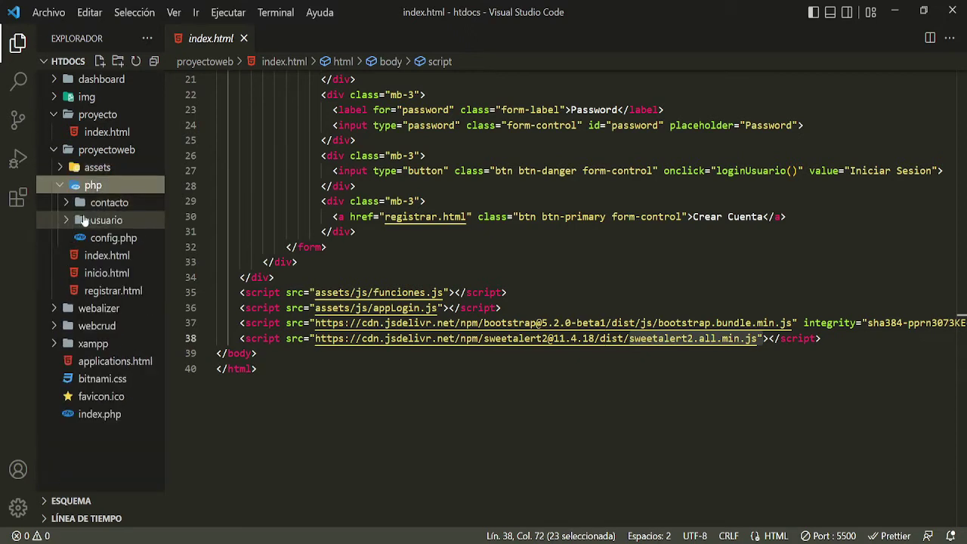
click(60, 186)
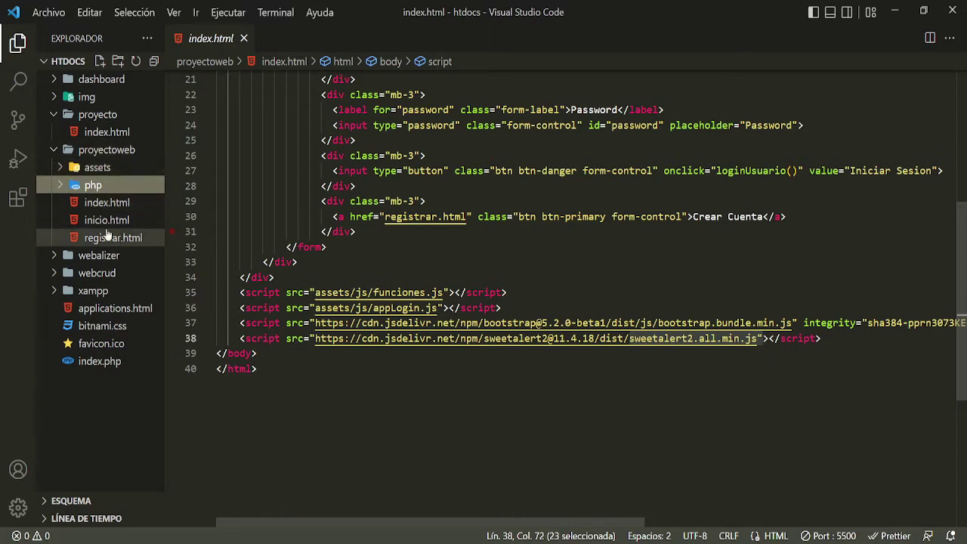
click(901, 11)
From the dashboard's Tools, open File Manager and Database Manager each in a new tab.
double_click(562, 7)
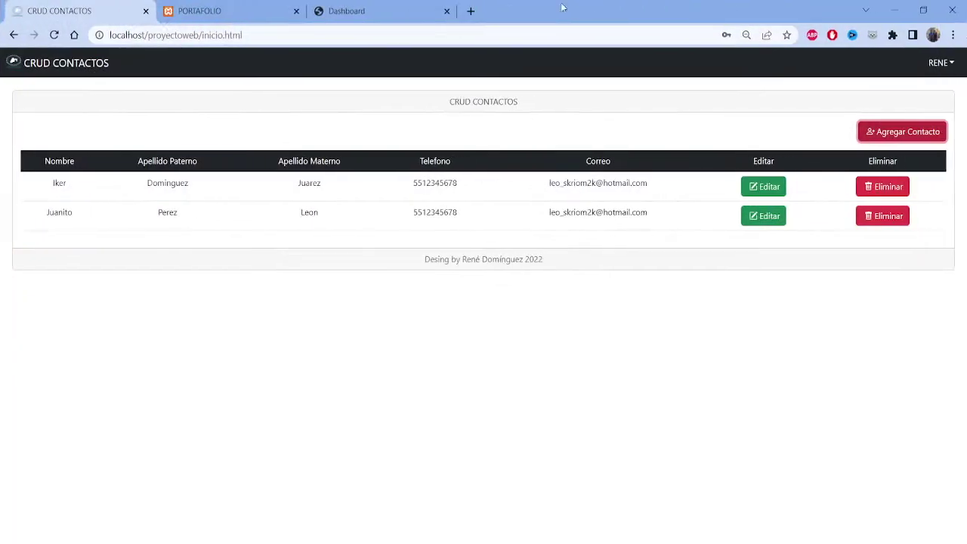
click(382, 6)
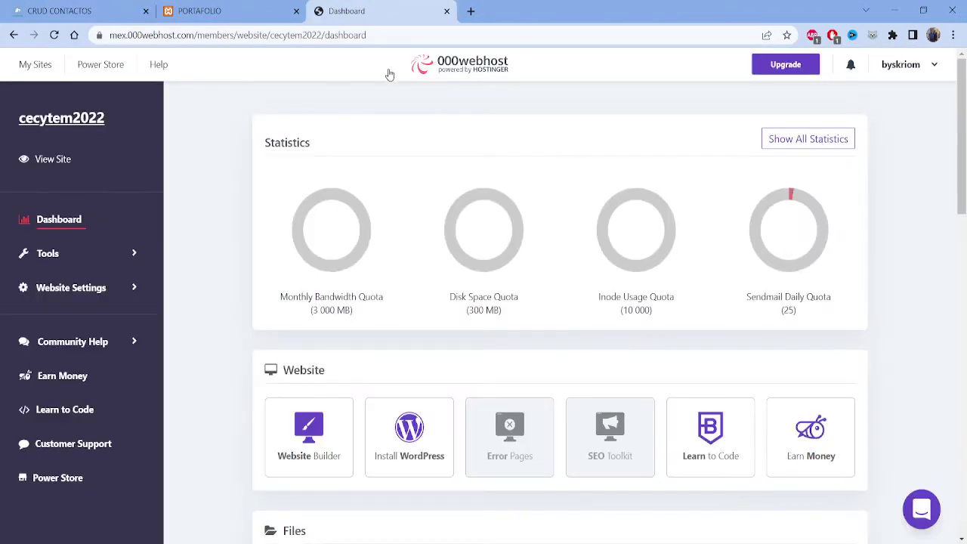
click(132, 264)
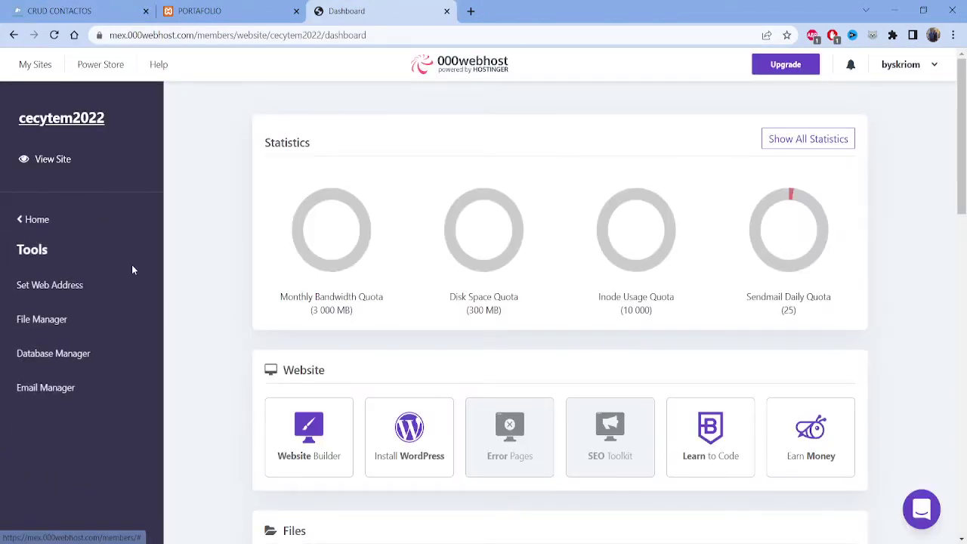
right_click(51, 322)
click(91, 334)
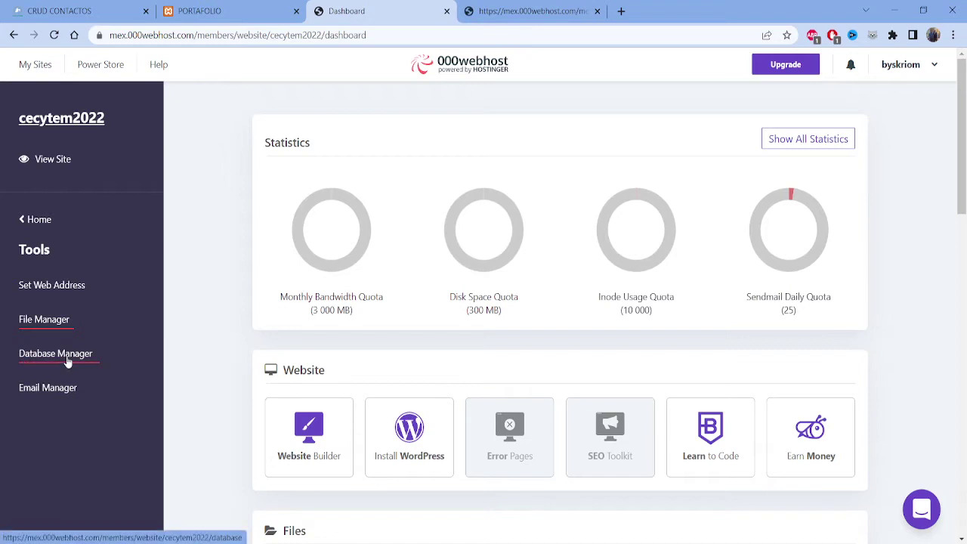
right_click(66, 356)
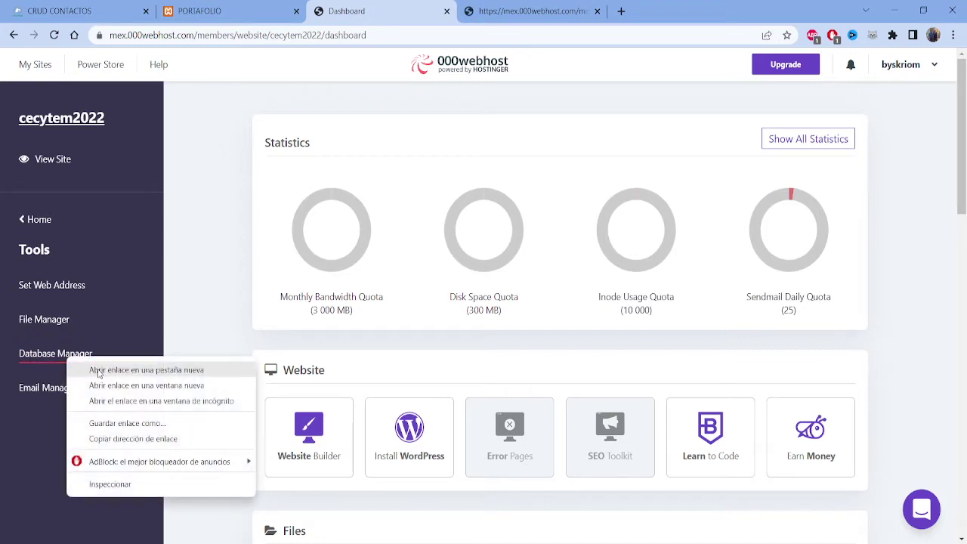
click(113, 370)
Close the old file manager upload tab and return to the Manage Databases list.
click(501, 11)
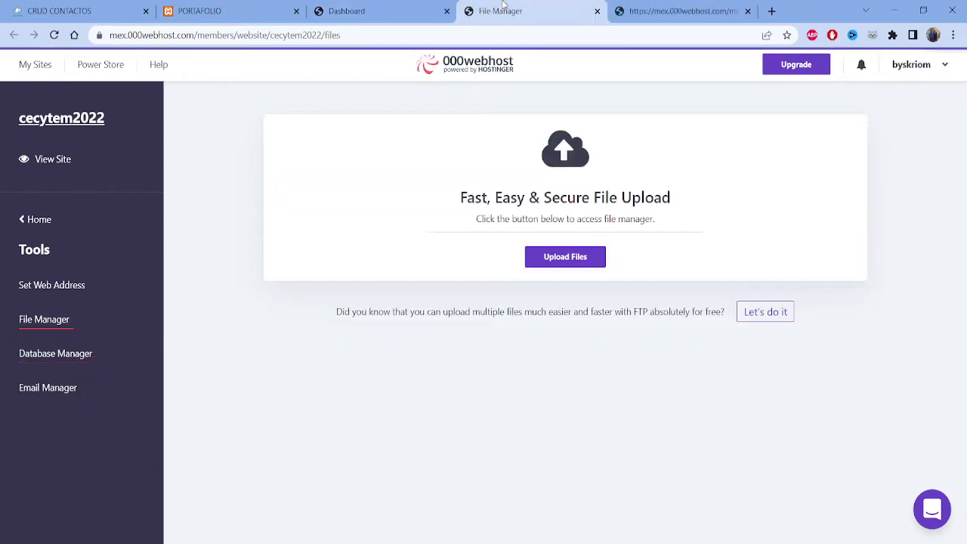
click(722, 13)
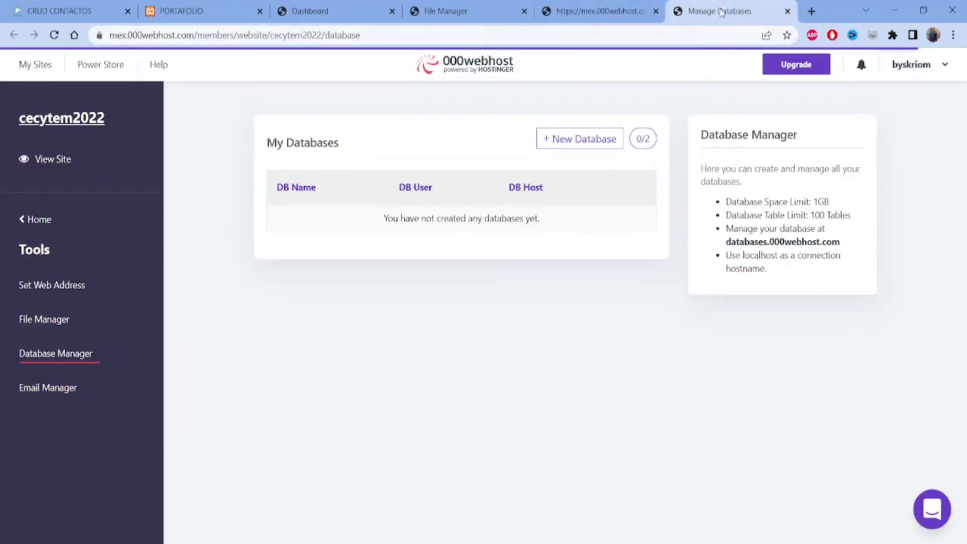
click(555, 12)
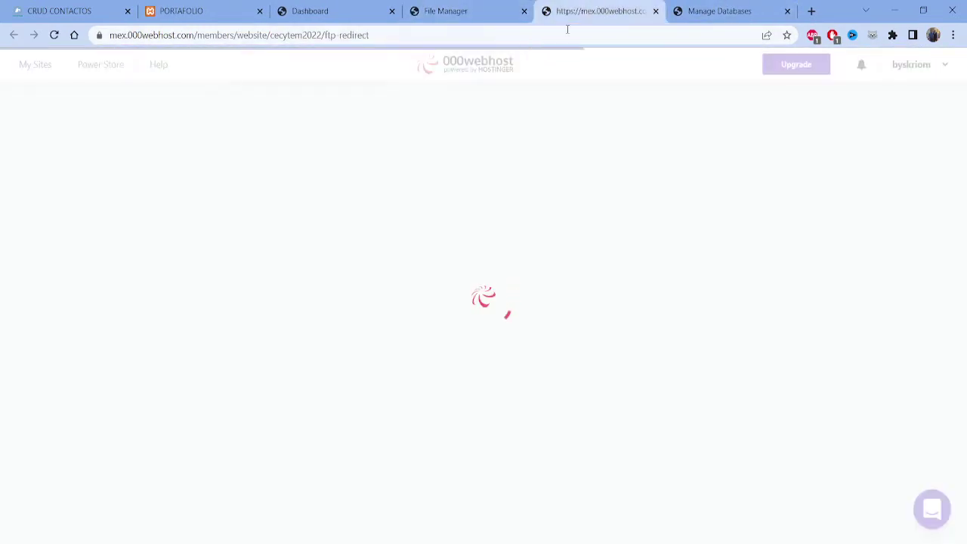
click(523, 11)
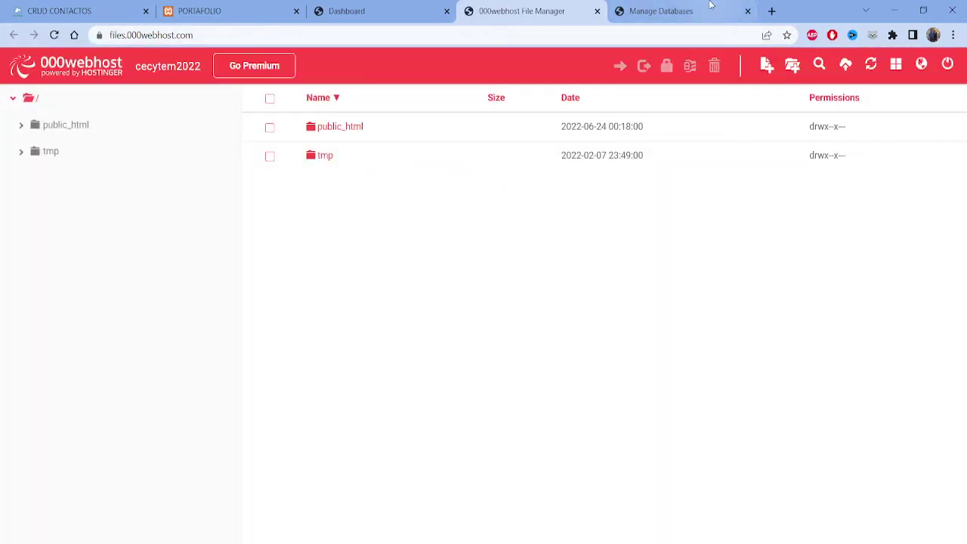
click(694, 9)
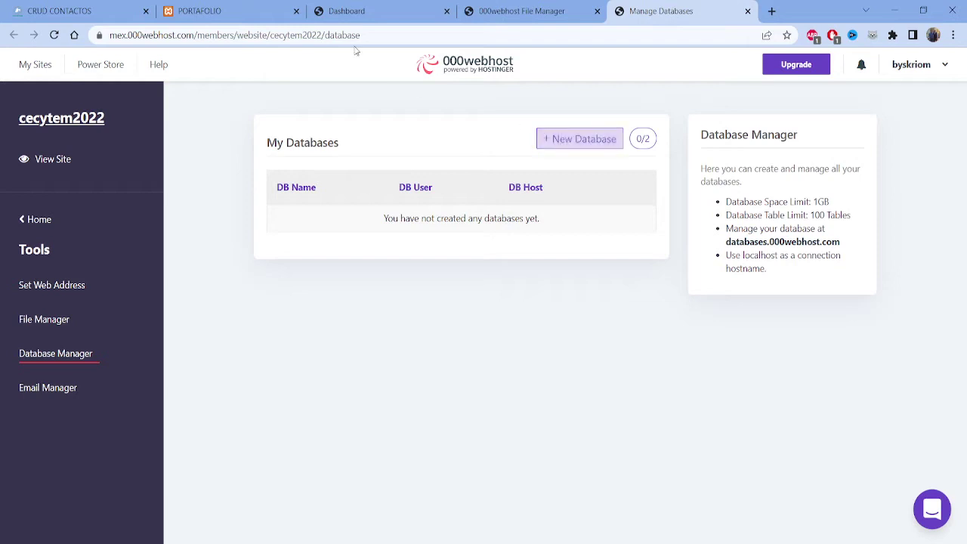
Start a new database, then try the local phpMyAdmin address in a new tab.
click(579, 143)
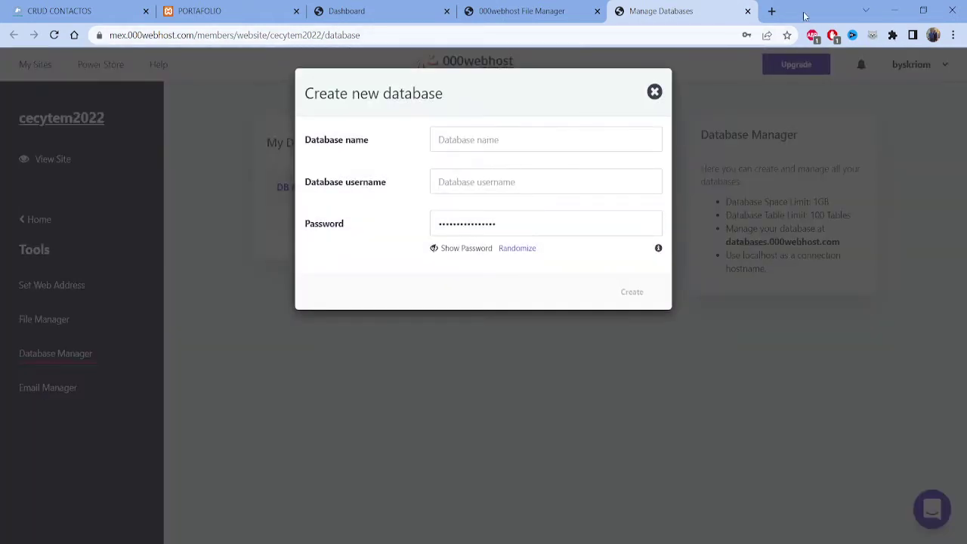
click(774, 11)
text(lo)
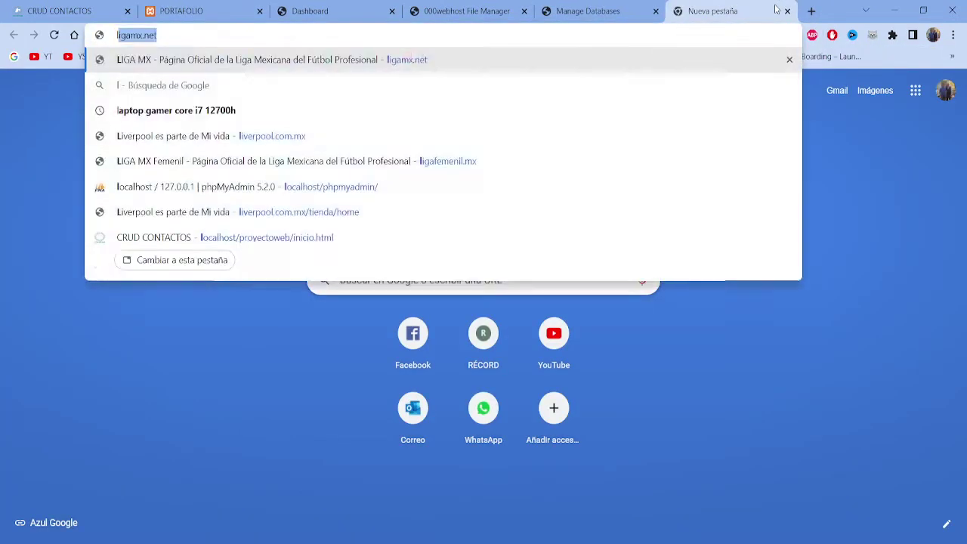
key(Right)
key(BackSpace)
key(BackSpace)
key(BackSpace)
key(BackSpace)
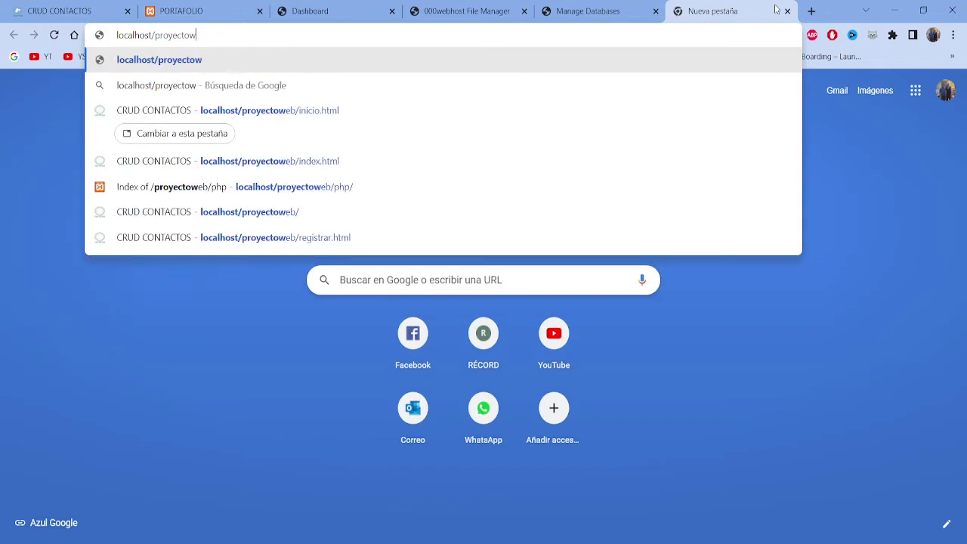
key(BackSpace)
key(BackSpace)
key(BackSpace)
key(BackSpace)
key(Down)
key(Down)
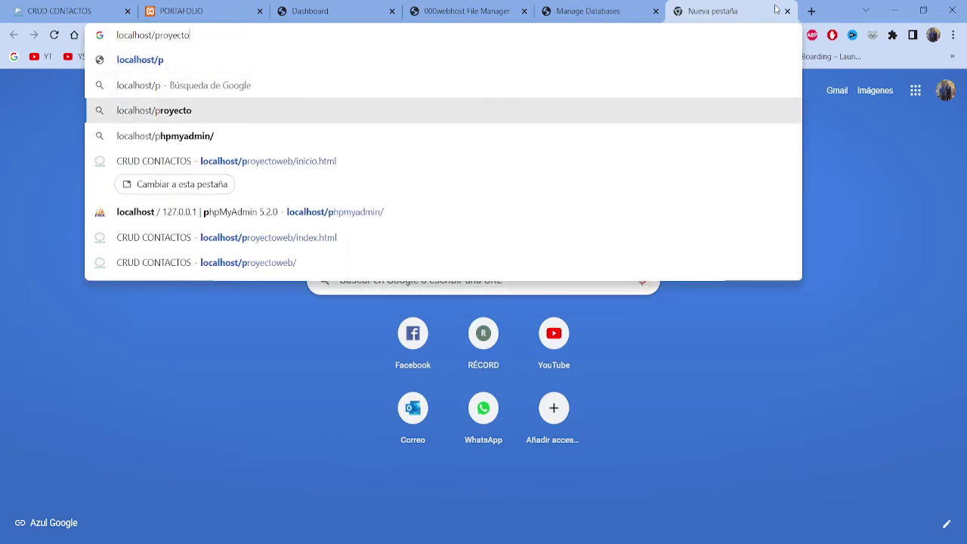
key(Down)
key(Return)
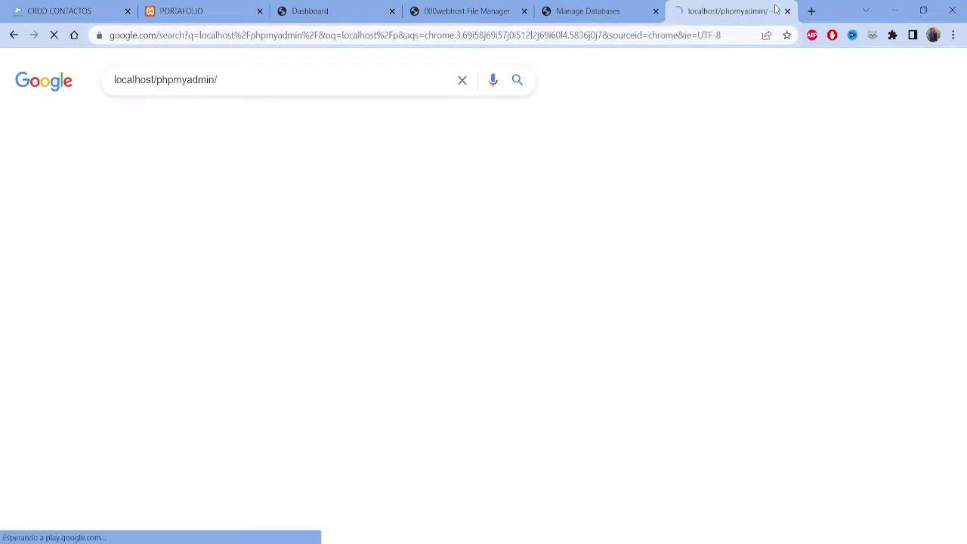
Load localhost to show the XAMPP welcome dashboard.
click(404, 34)
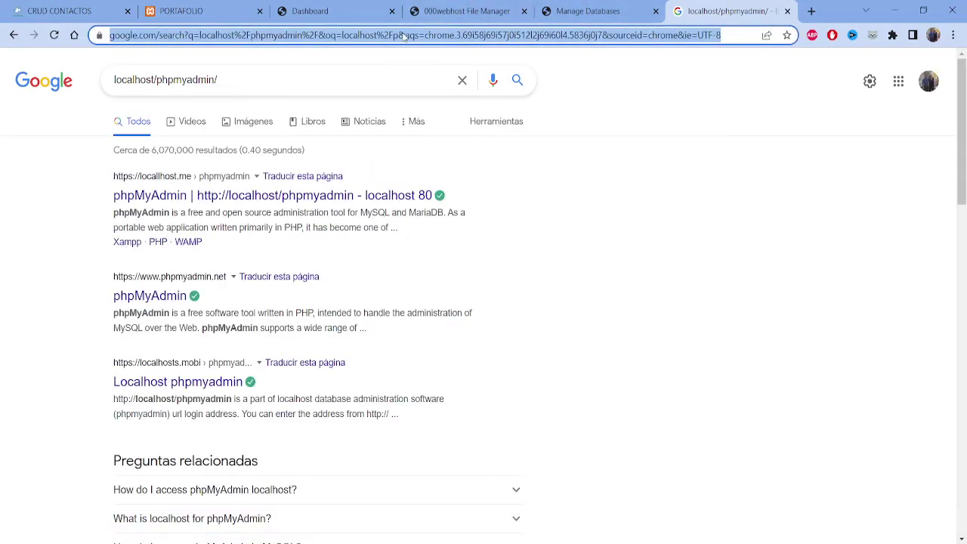
text(local)
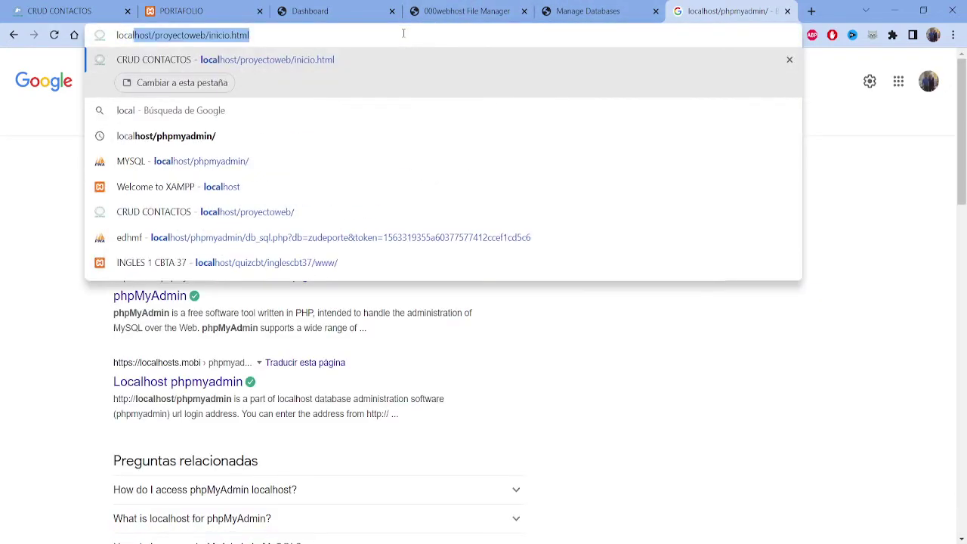
text(host)
key(Delete)
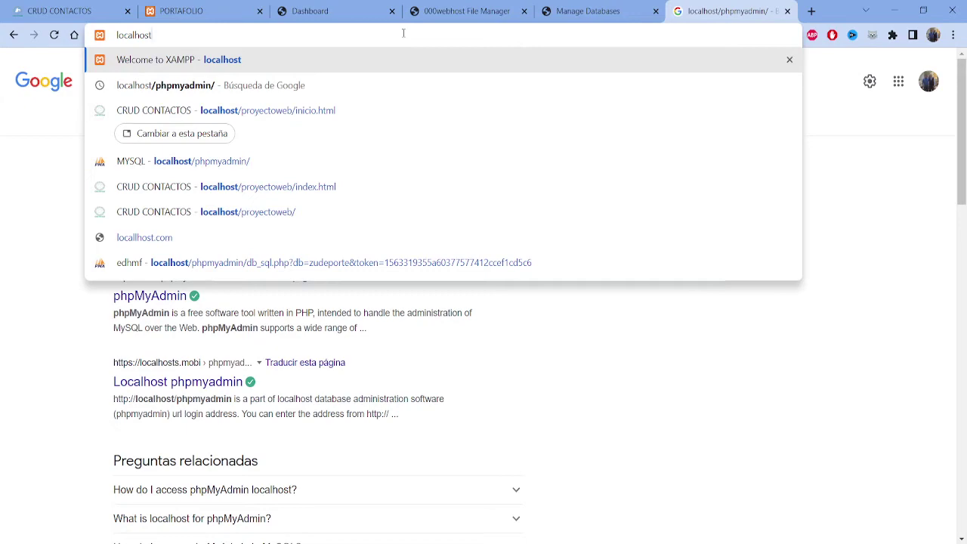
key(Return)
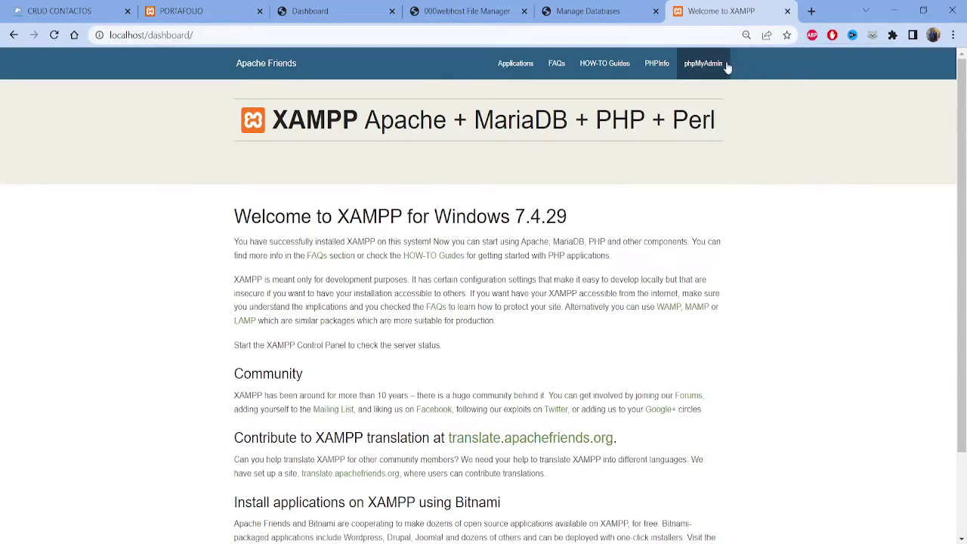
Open local phpMyAdmin from the XAMPP header and view the ejercicio database's contacto and usuario tables.
click(718, 65)
click(53, 72)
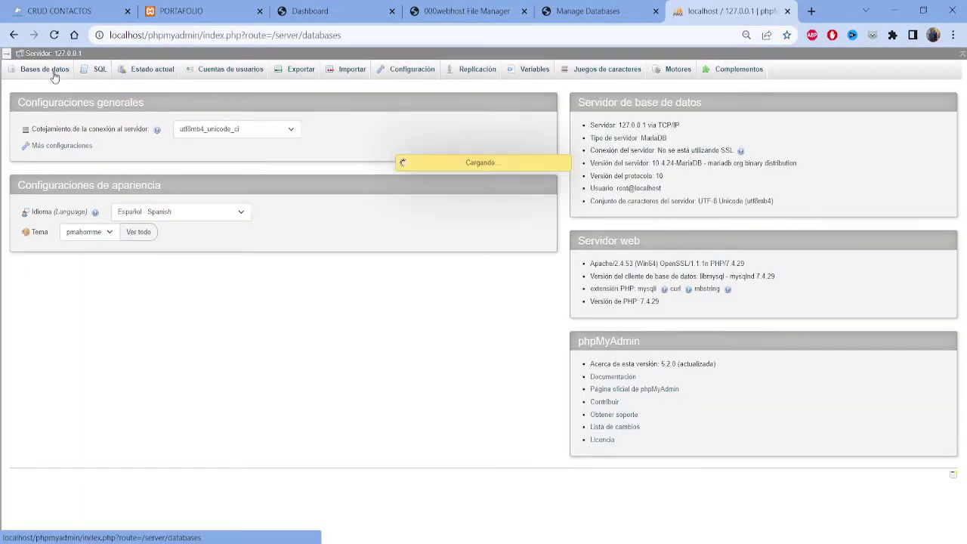
click(45, 242)
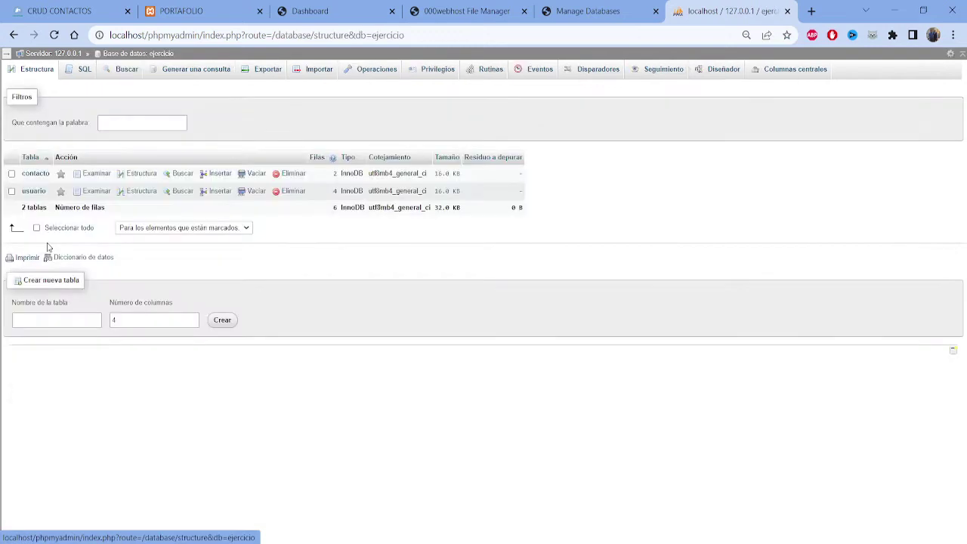
Go to ejercicio's export page, then open the downloaded ejercicio file from Descargas in Visual Studio Code.
click(270, 73)
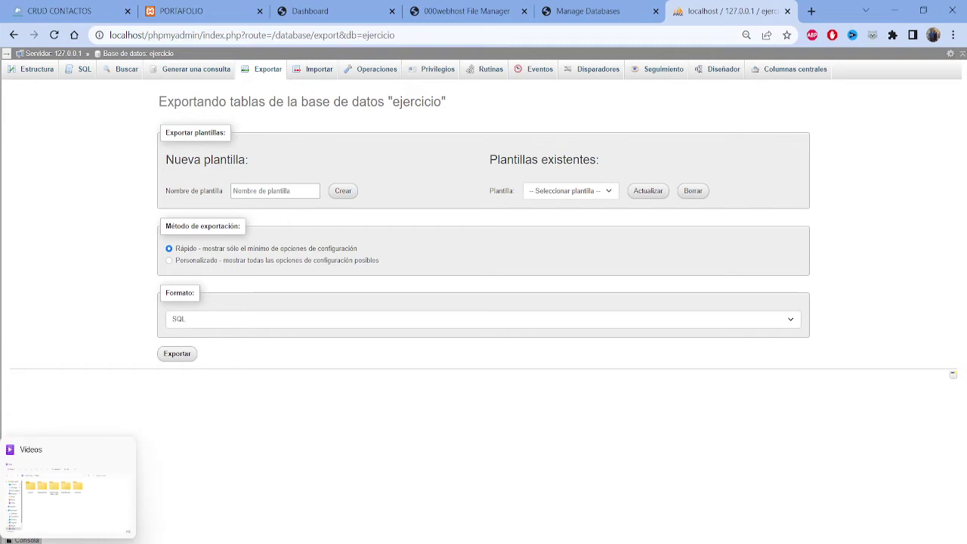
click(68, 491)
click(198, 218)
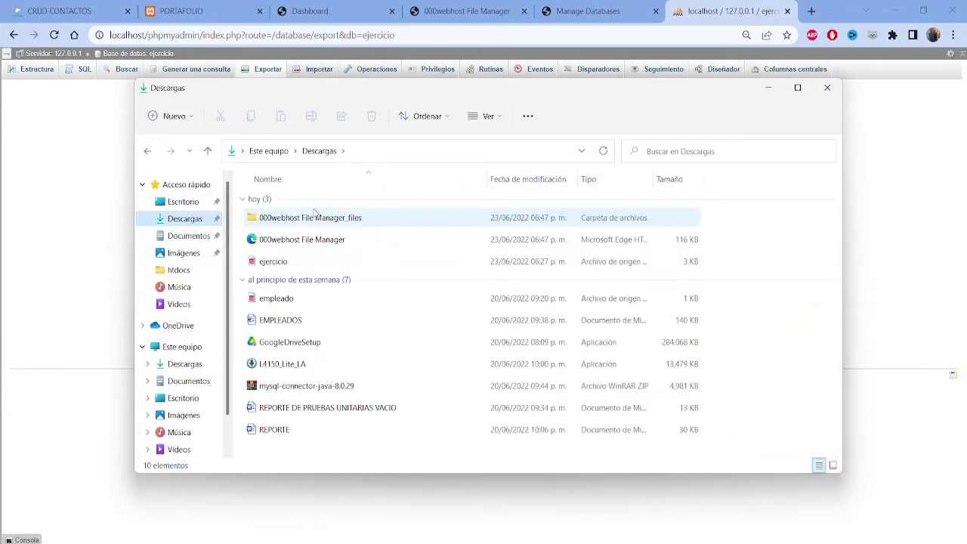
click(275, 261)
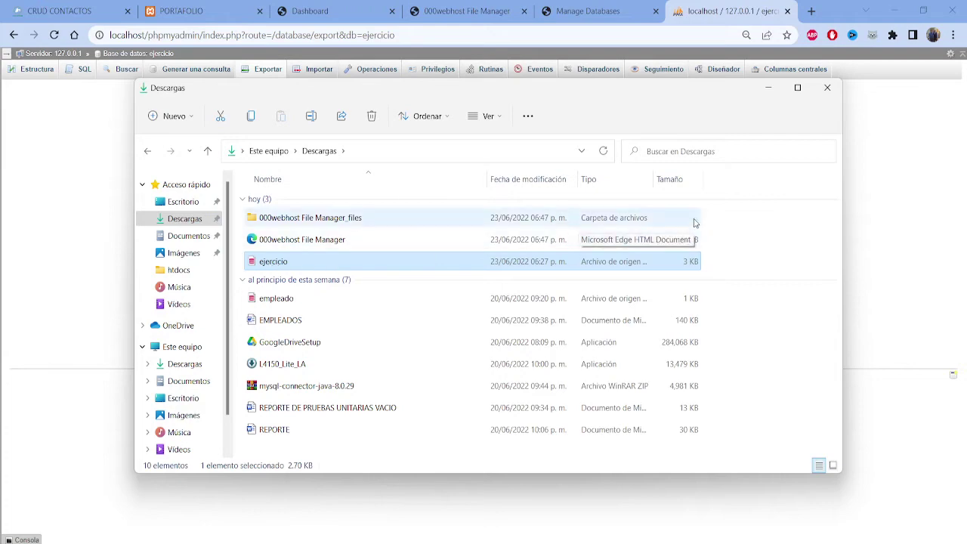
right_click(280, 265)
mouse_move(324, 328)
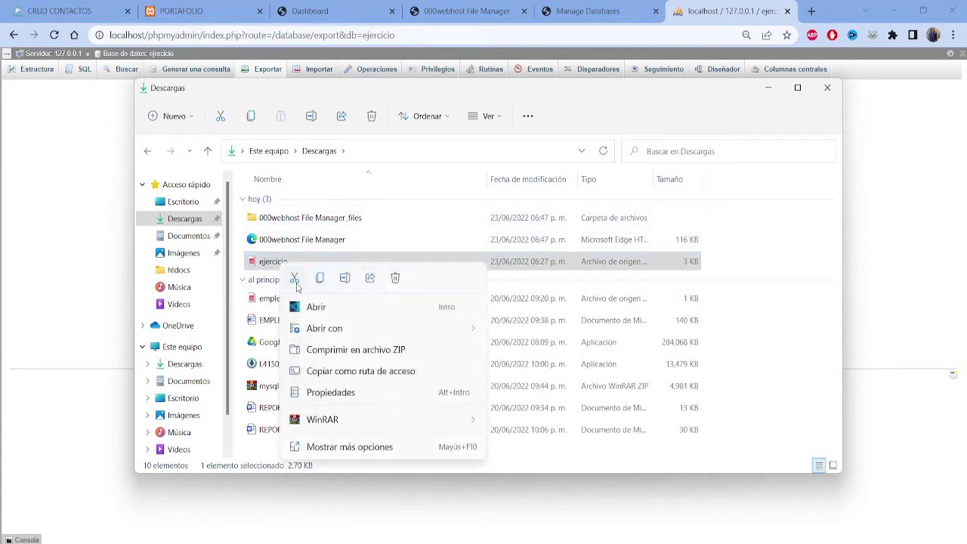
click(534, 329)
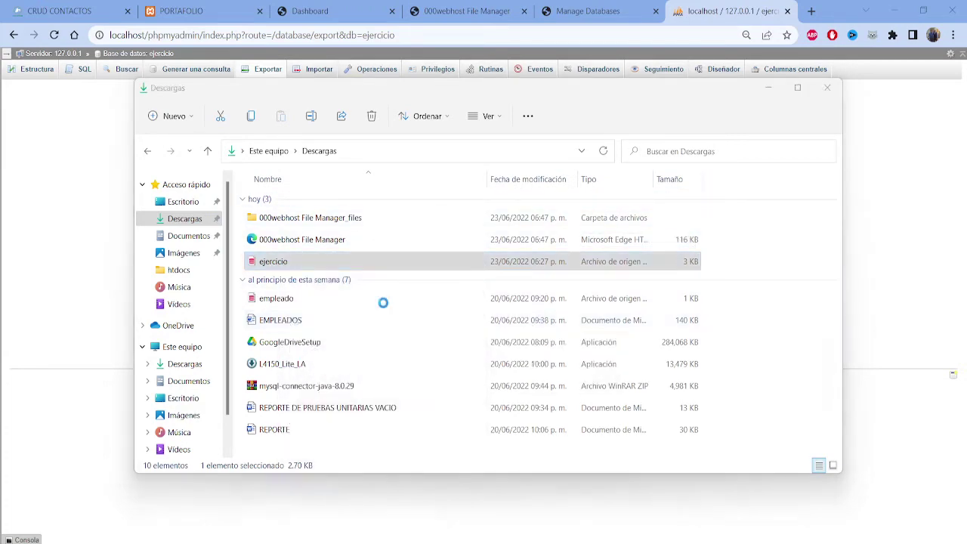
Open ejercicio.sql and scroll through its contents.
click(447, 370)
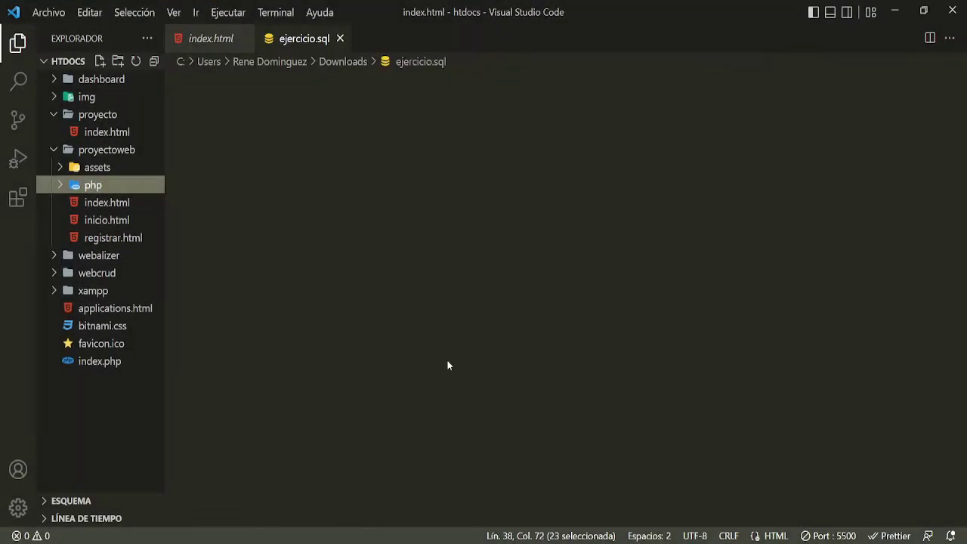
scroll(362, 217, down, 8)
scroll(363, 217, down, 6)
scroll(364, 226, down, 6)
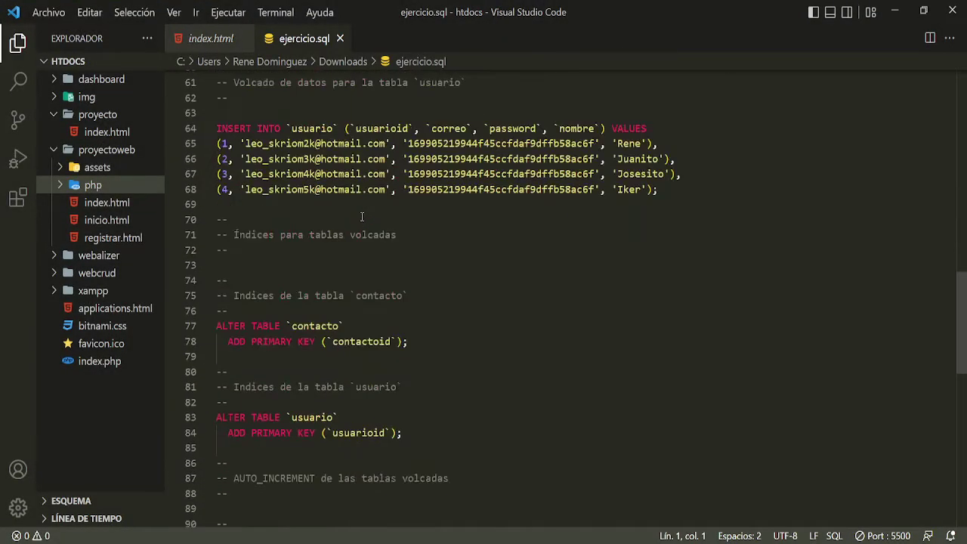
scroll(366, 242, down, 1)
scroll(370, 294, up, 7)
scroll(370, 294, up, 4)
scroll(334, 316, down, 1)
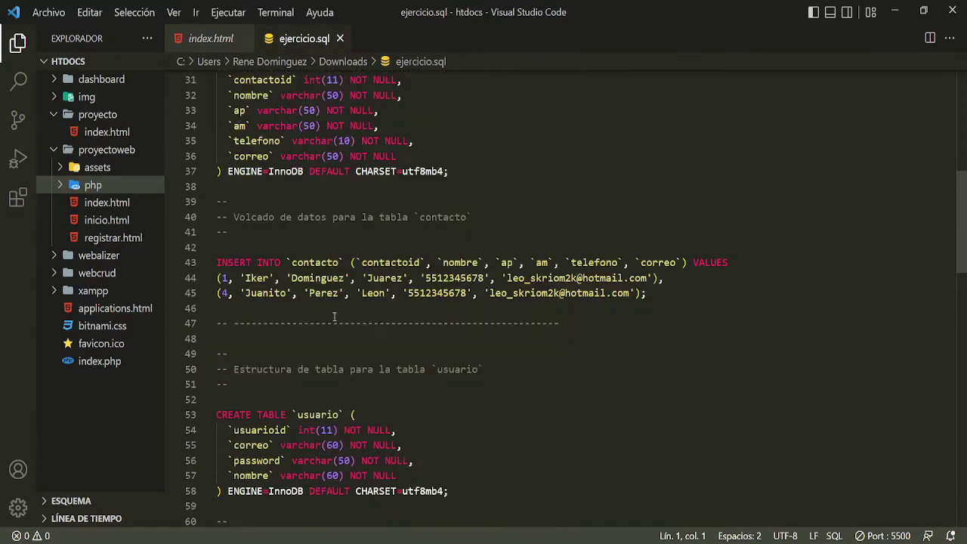
drag(296, 278, 338, 294)
scroll(354, 346, down, 5)
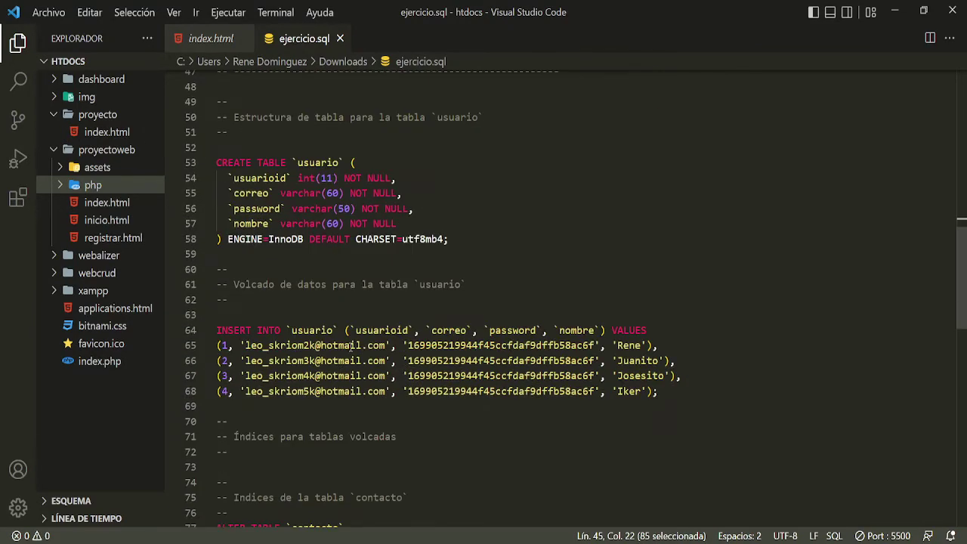
Select the usuario table's INSERT rows, then minimize VS Code.
drag(284, 332, 510, 394)
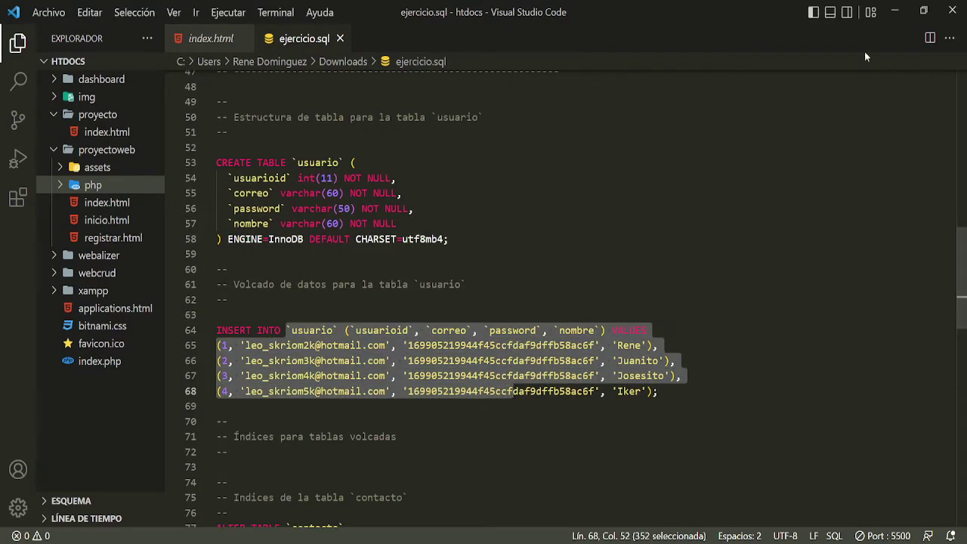
scroll(717, 345, down, 2)
scroll(717, 345, down, 3)
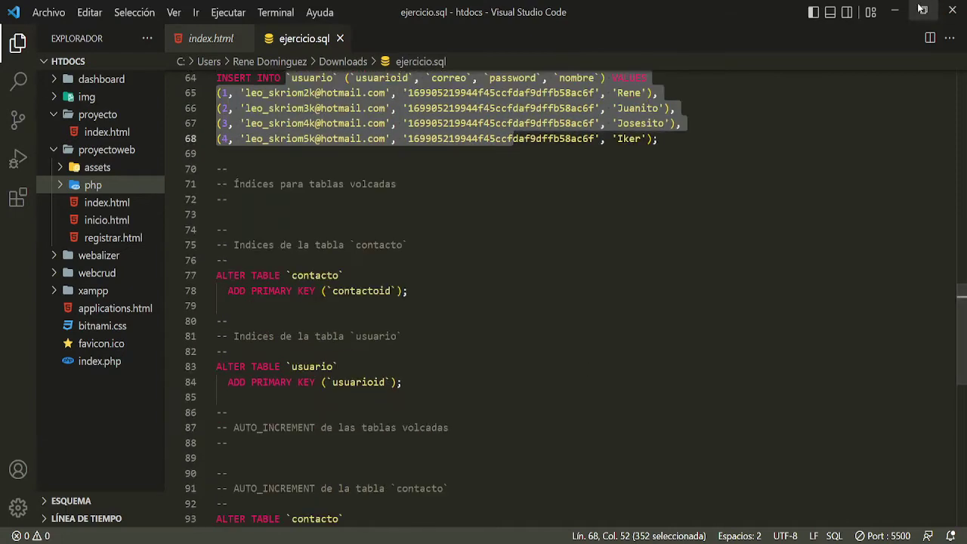
click(896, 12)
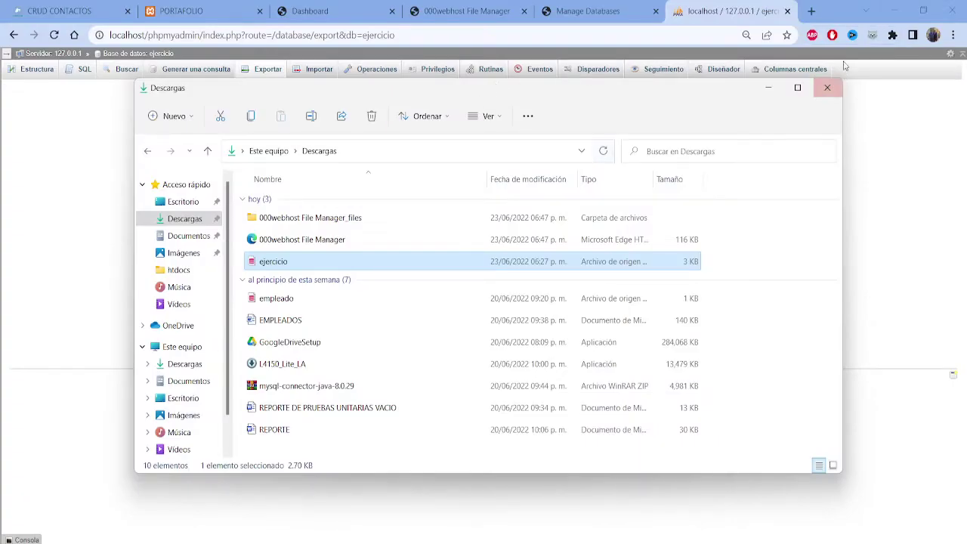
Cancel a repeat SQL export of ejercicio and return to 000webhost's Create new database form.
click(765, 89)
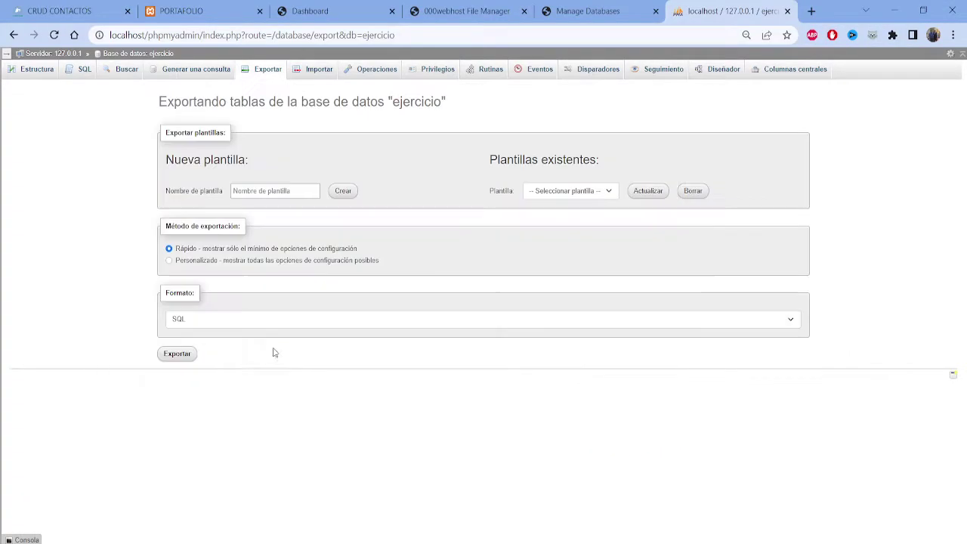
click(178, 354)
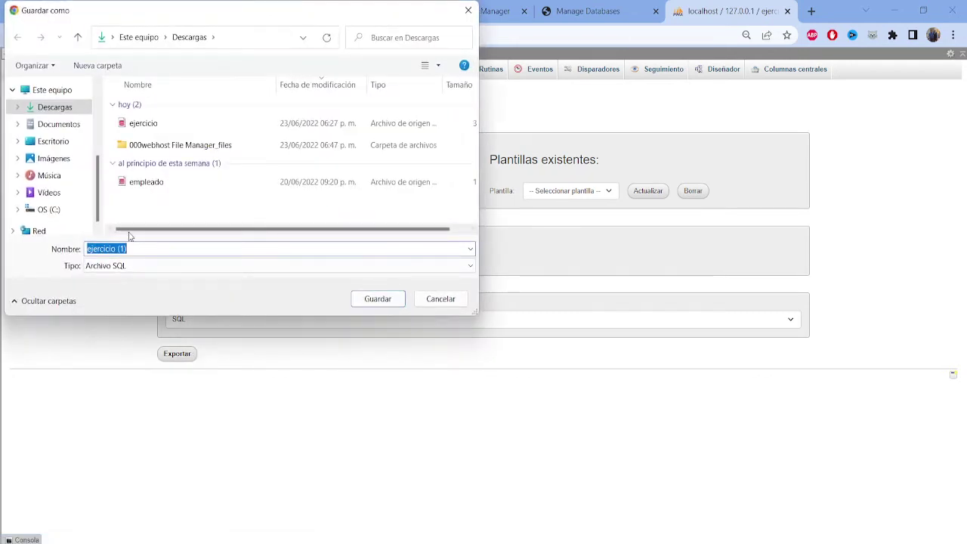
click(441, 298)
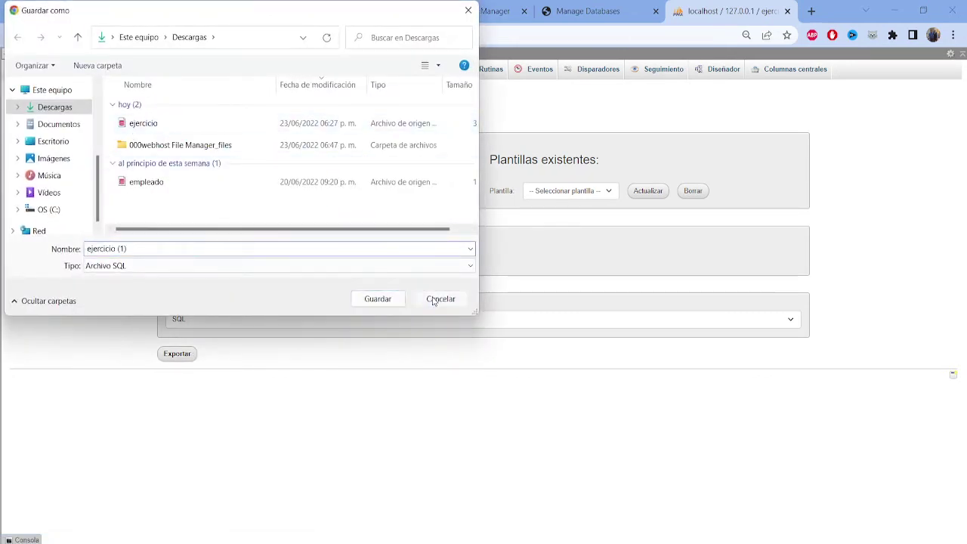
click(606, 11)
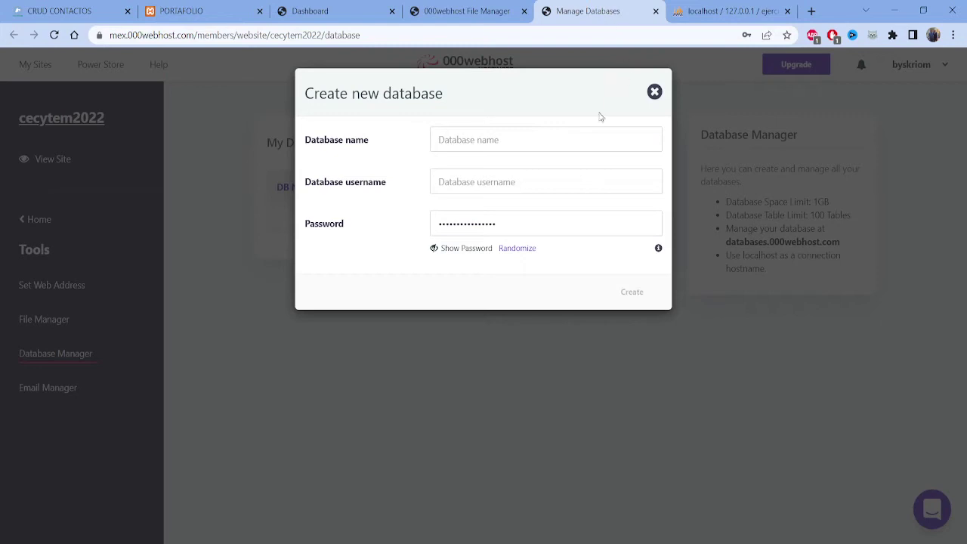
Close the local phpMyAdmin tab and enter database name ejercicio, username root, revealing the generated password.
click(737, 10)
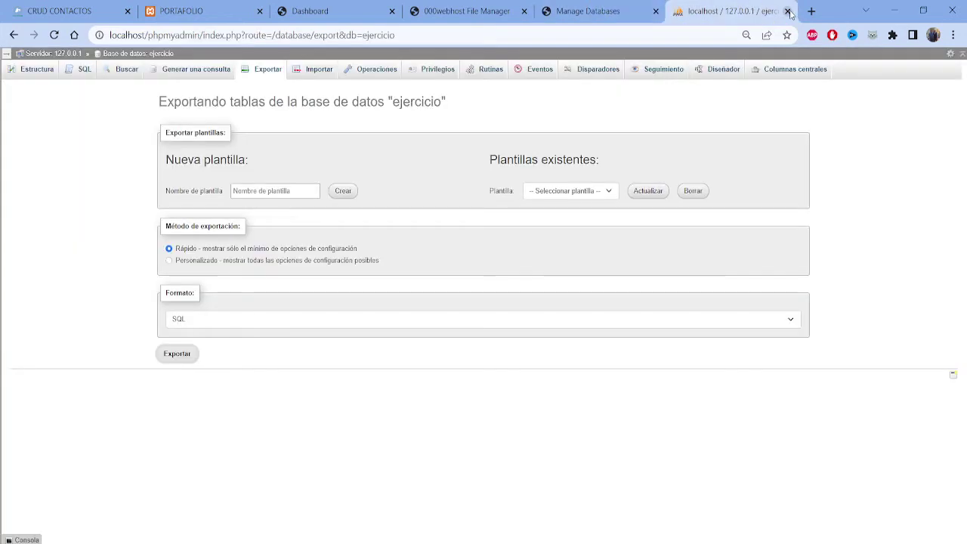
click(788, 11)
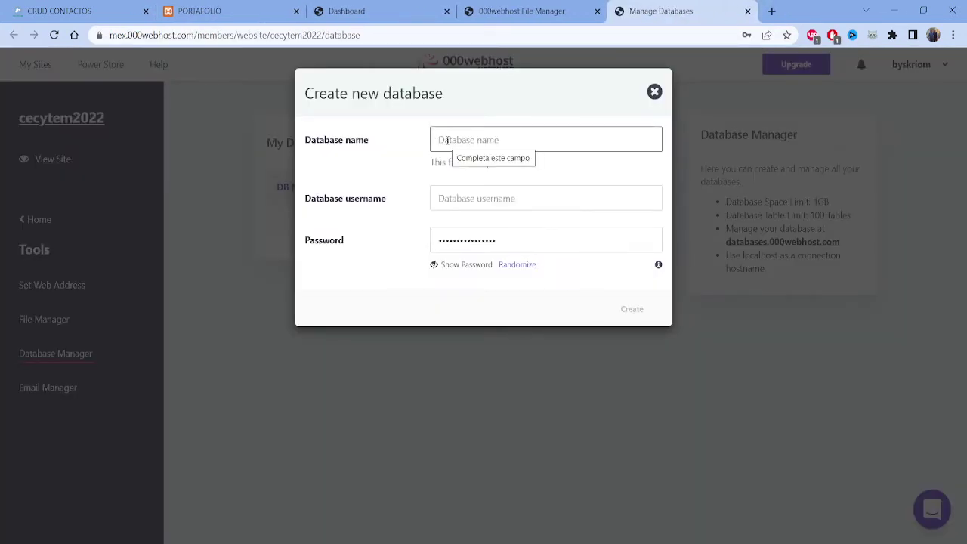
text(ejercicio)
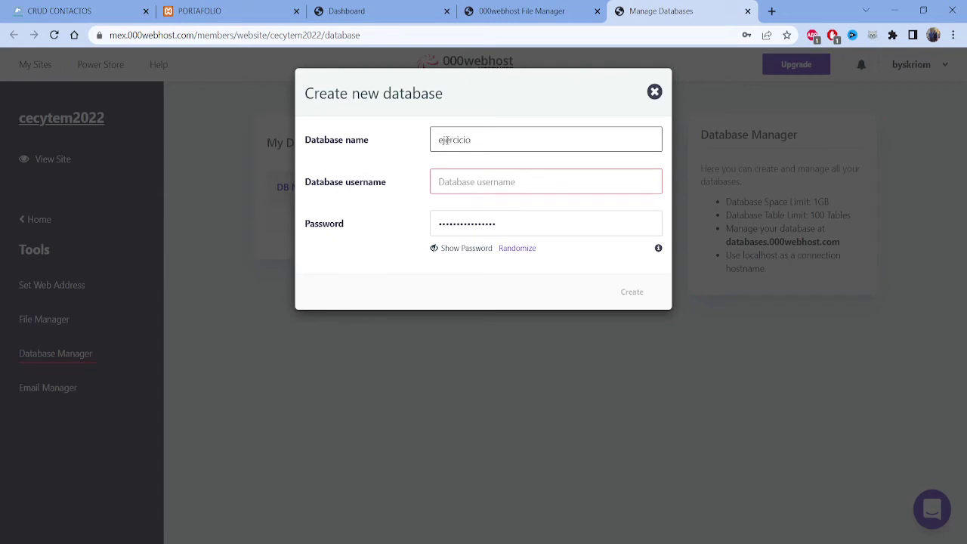
text(r)
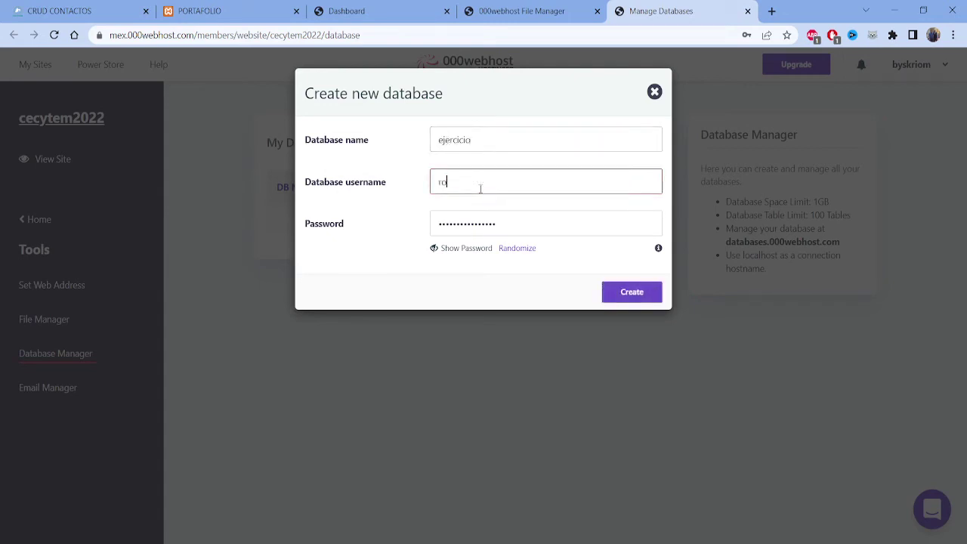
text(oot)
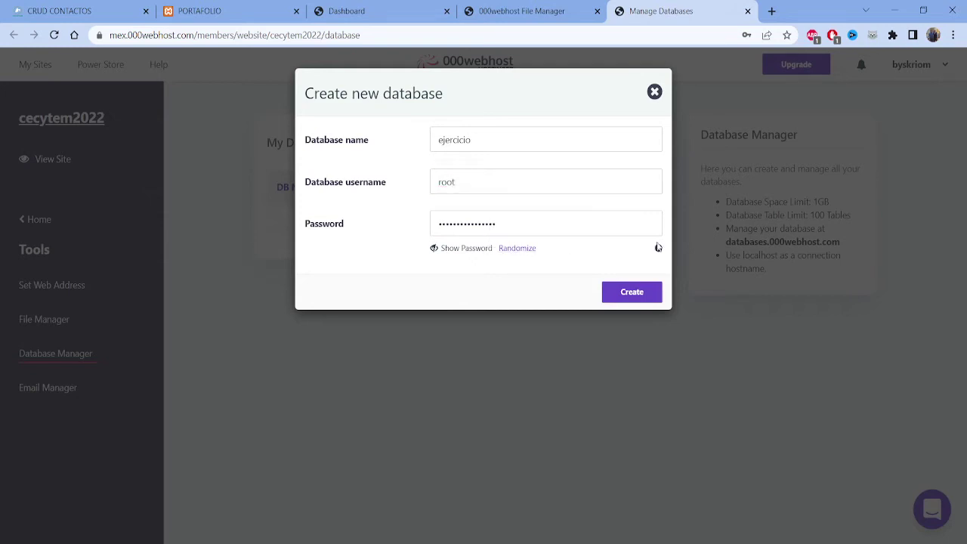
click(458, 247)
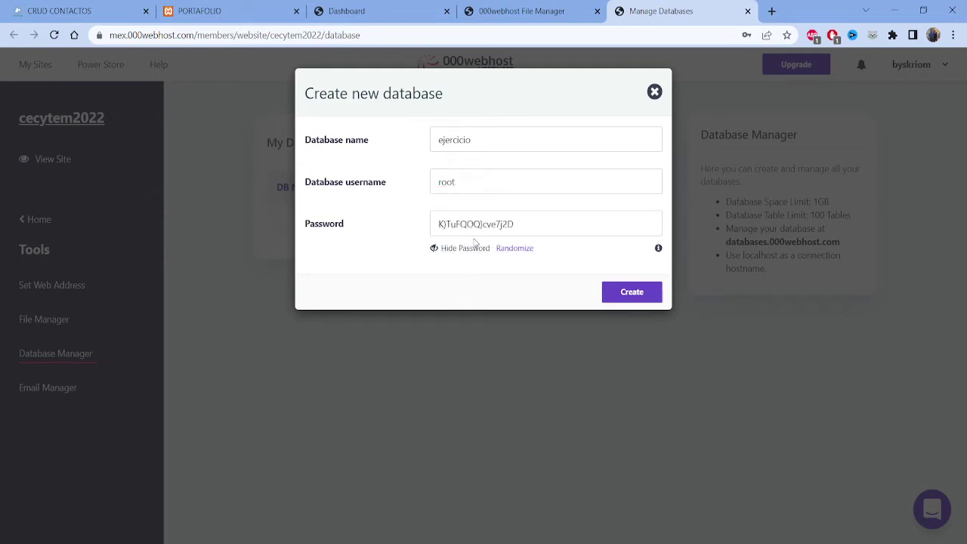
key(alt)
Start a Notepad note with bd, user and password headings and paste the generated password.
key(super)
text(bñlo)
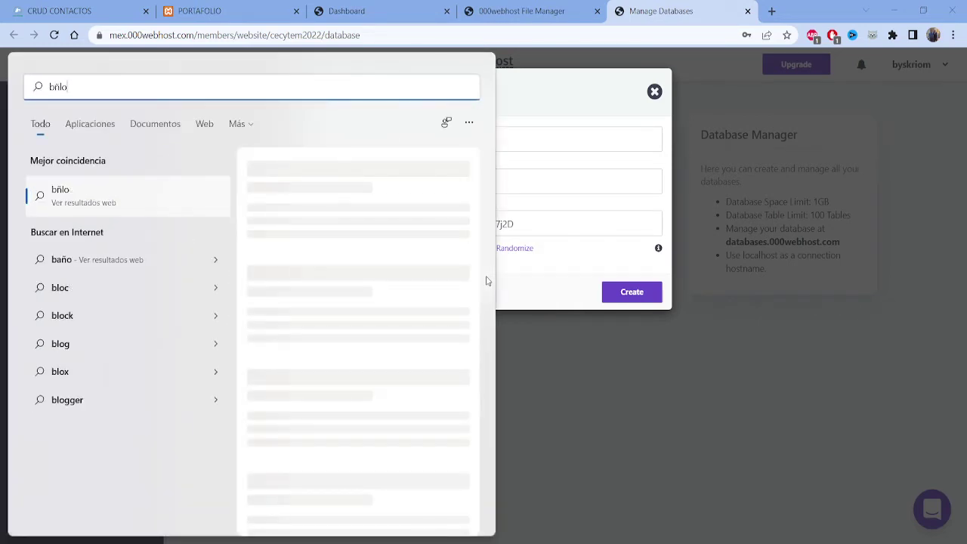
key(BackSpace)
key(BackSpace)
key(BackSpace)
key(Return)
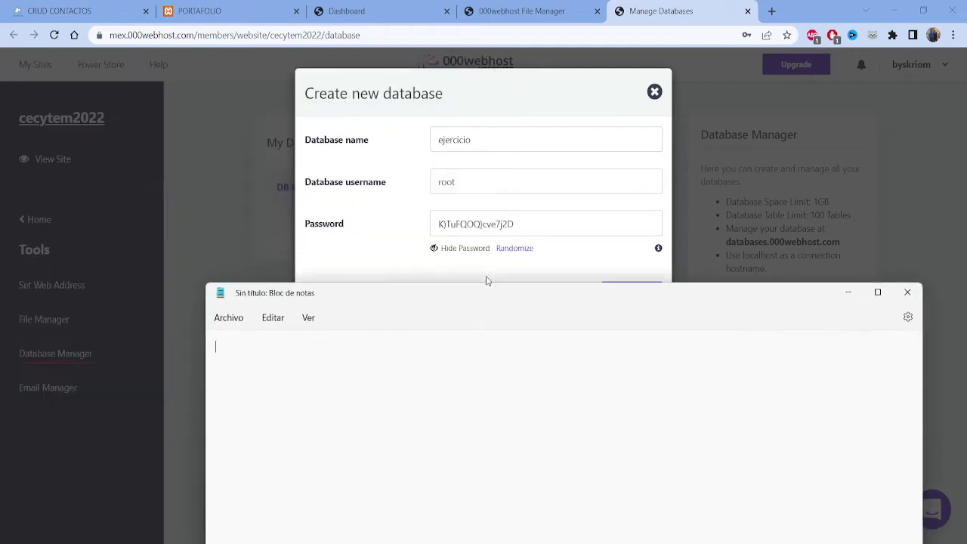
text(bd)
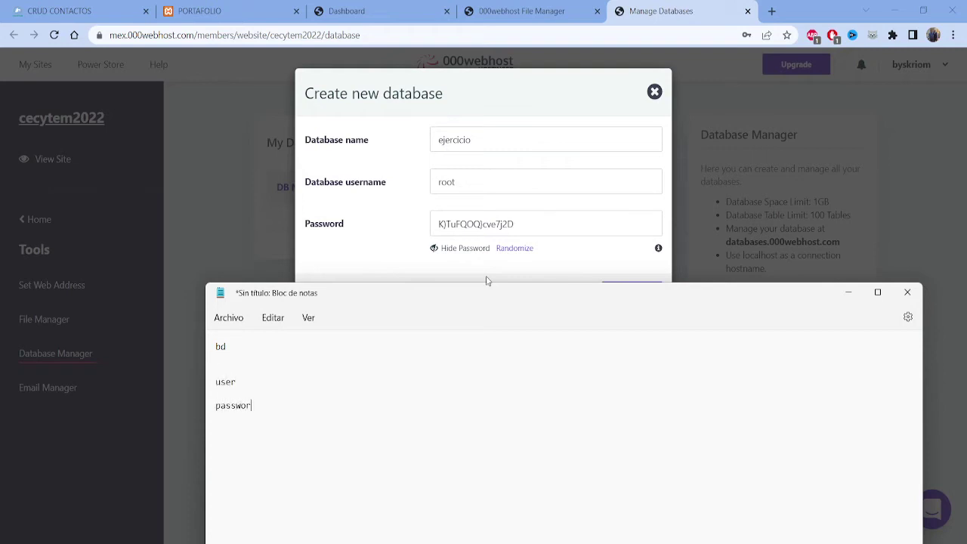
drag(520, 224, 400, 225)
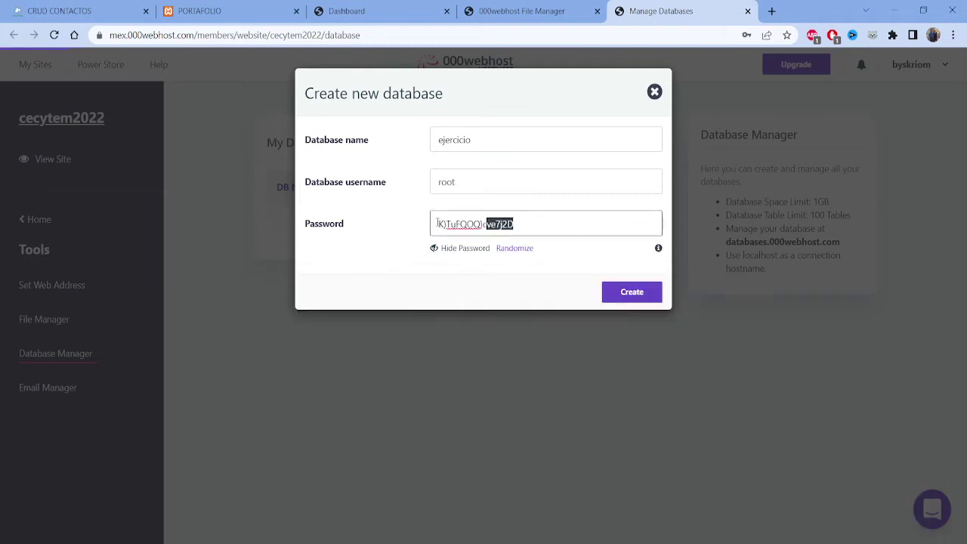
key(ctrl+c)
key(alt+Tab)
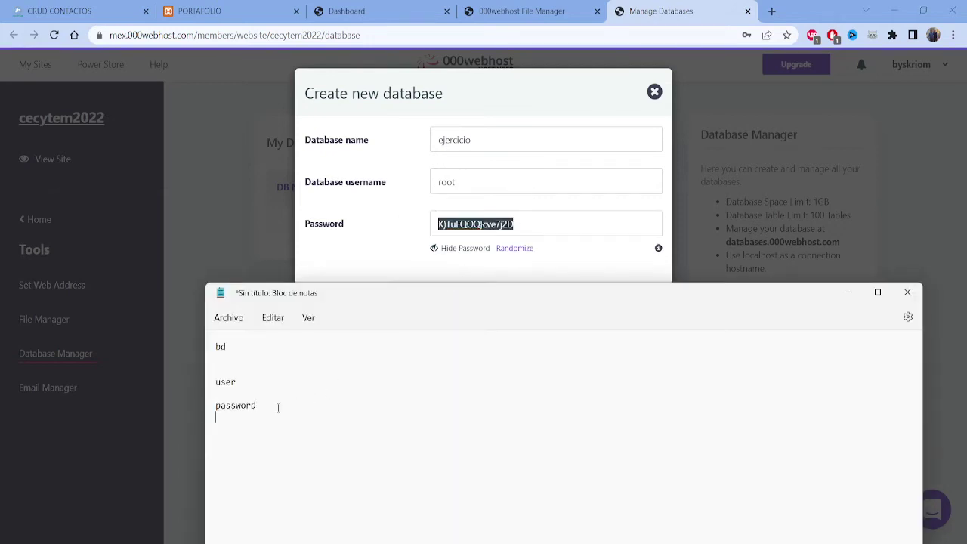
key(ctrl+v)
Create the ejercicio database on 000webhost and return to the database list.
click(342, 247)
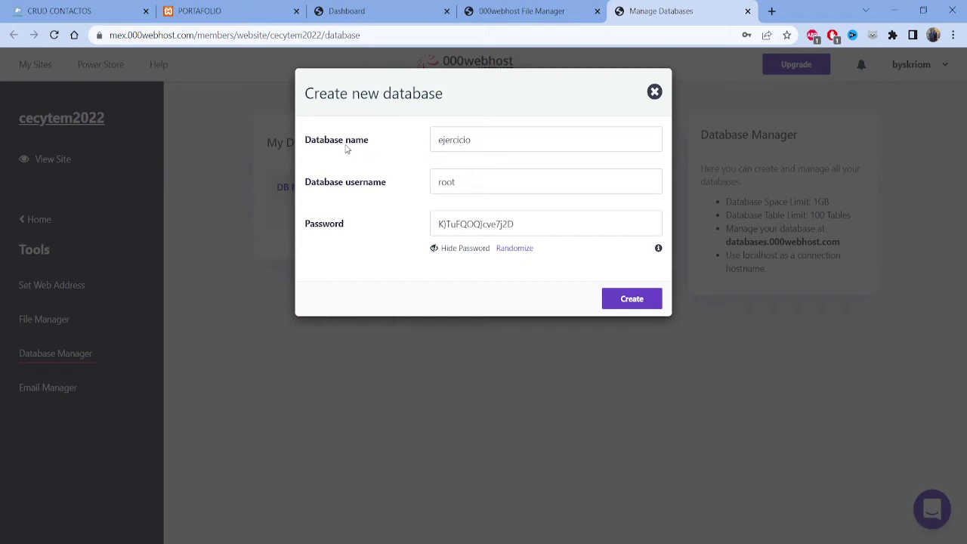
click(631, 300)
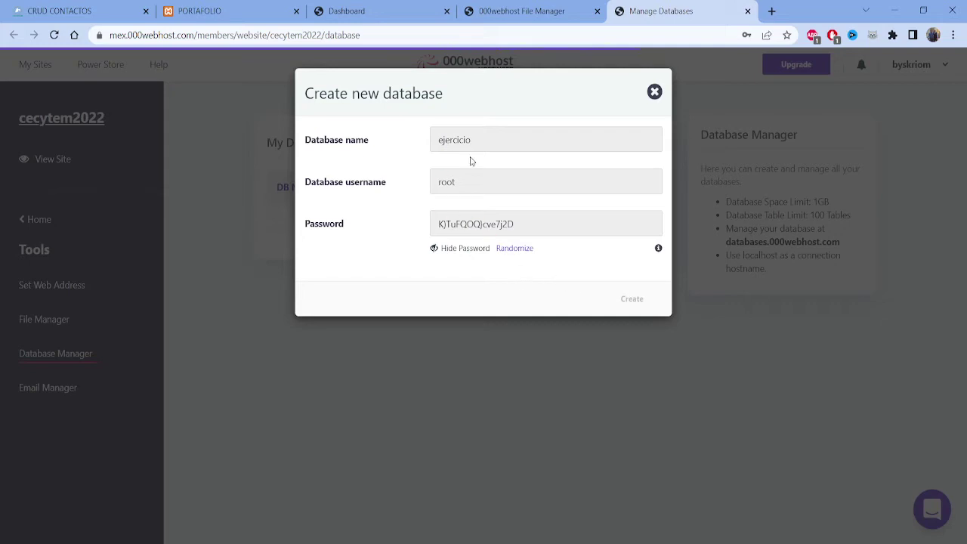
click(549, 13)
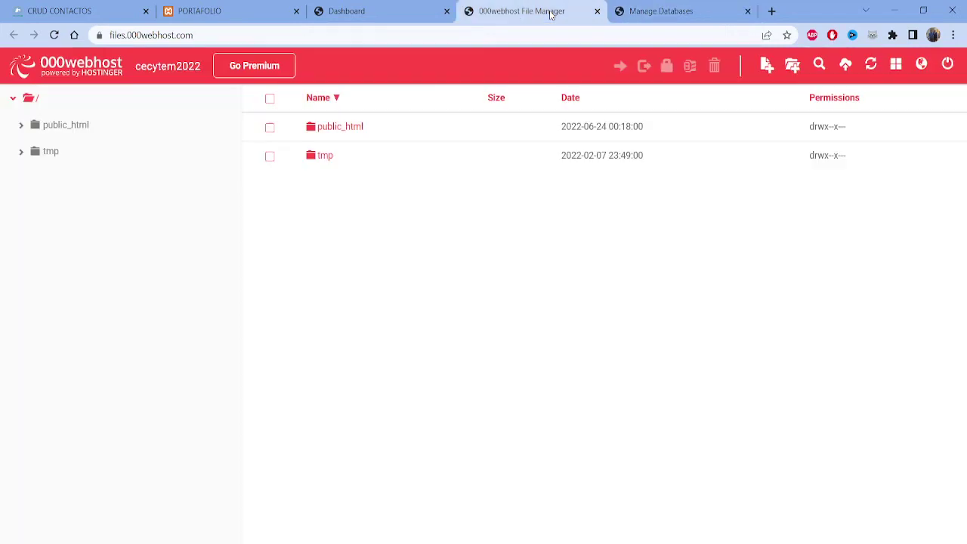
click(618, 18)
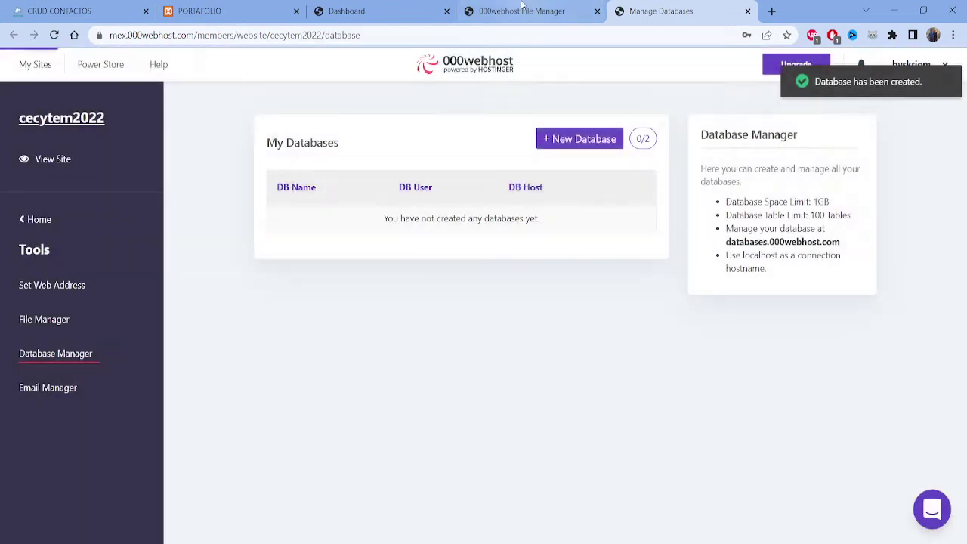
click(522, 11)
click(665, 11)
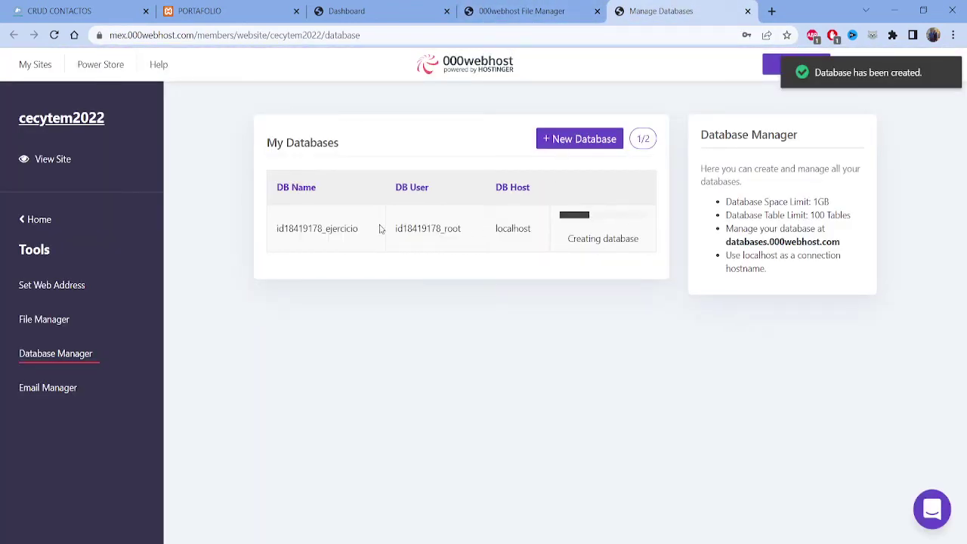
Copy the new database name and database user into the notes under bd and user.
drag(359, 233, 276, 235)
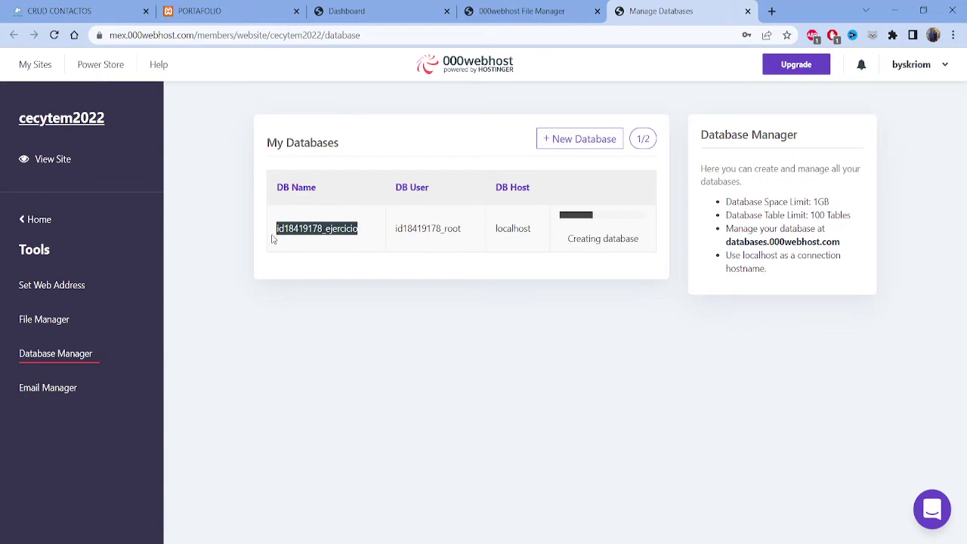
key(alt+Tab)
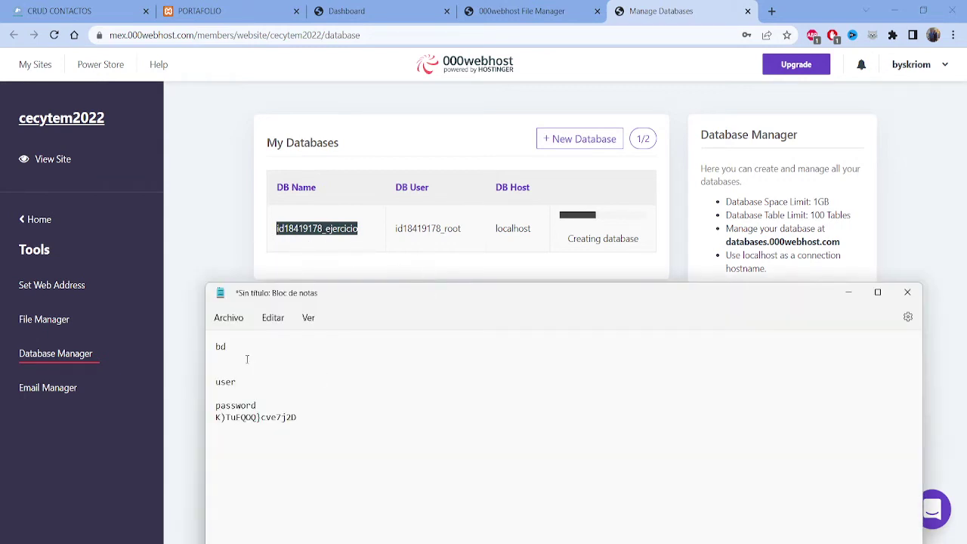
key(ctrl+v)
mouse_move(474, 230)
mouse_down()
mouse_move(399, 225)
mouse_move(387, 233)
mouse_up()
key(alt+Tab)
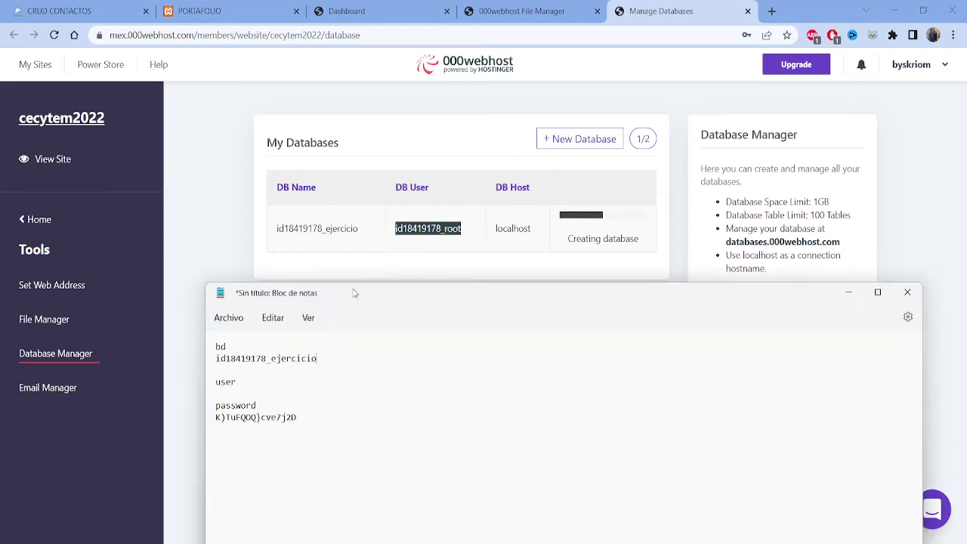
click(242, 394)
key(ctrl+v)
key(Return)
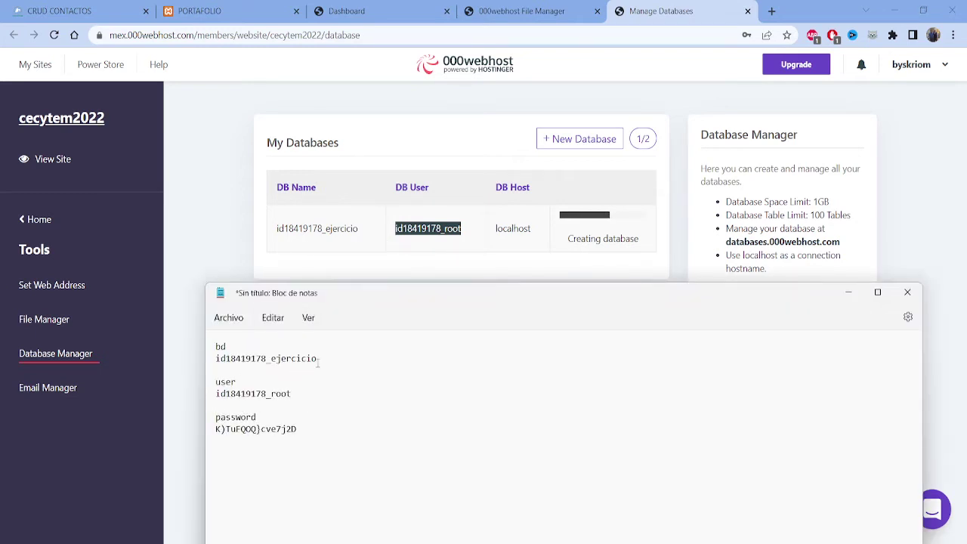
Check the saved credentials, then open the Manage options for the ejercicio database.
drag(324, 358, 209, 367)
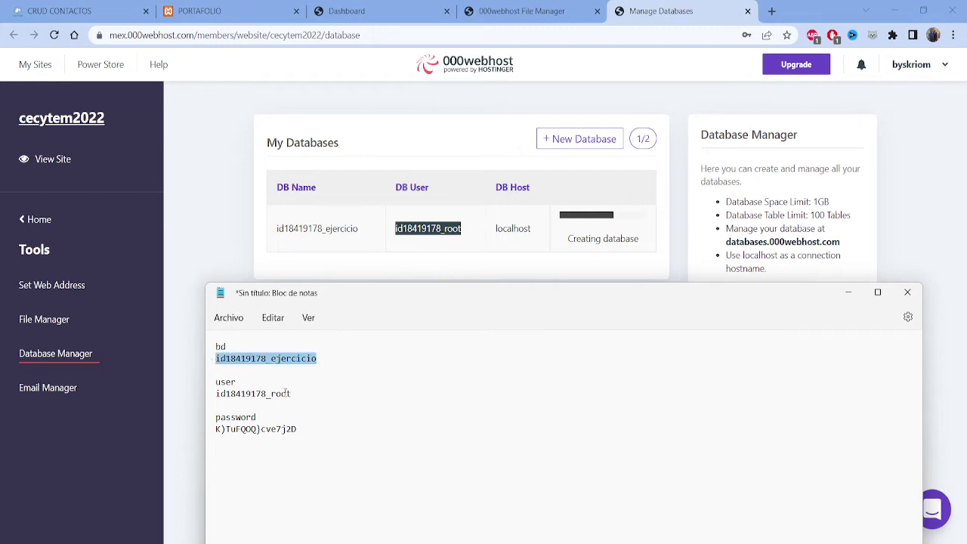
drag(292, 393, 214, 393)
key(ctrl+c)
drag(299, 429, 212, 429)
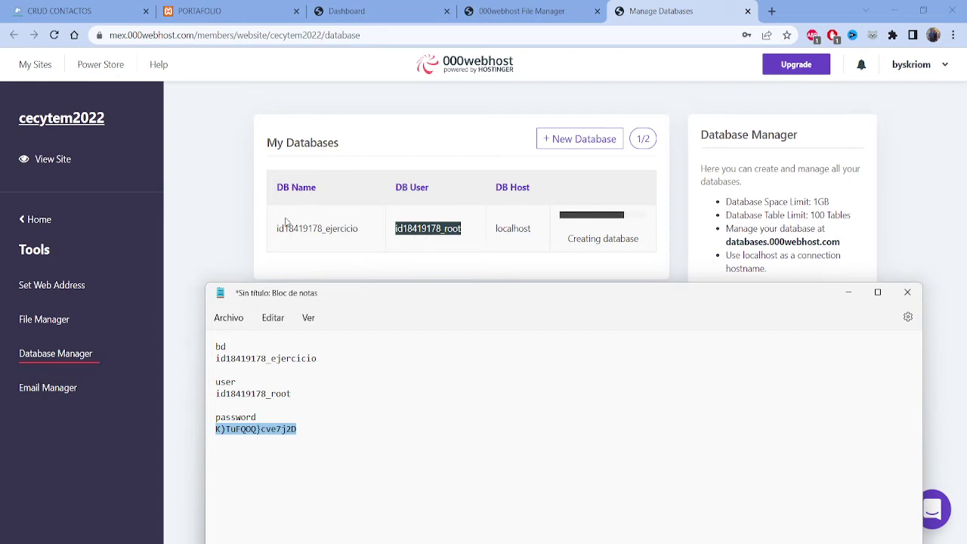
drag(276, 230, 323, 231)
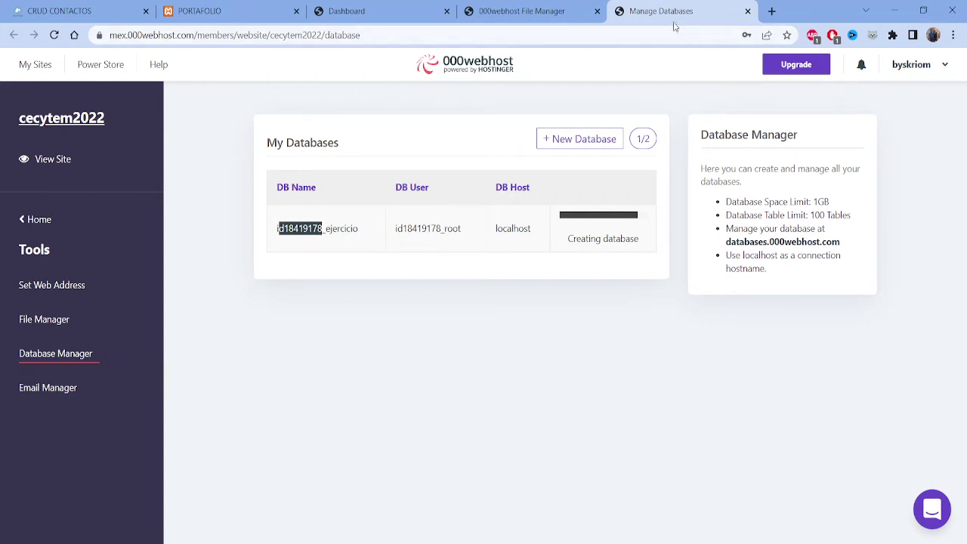
click(602, 222)
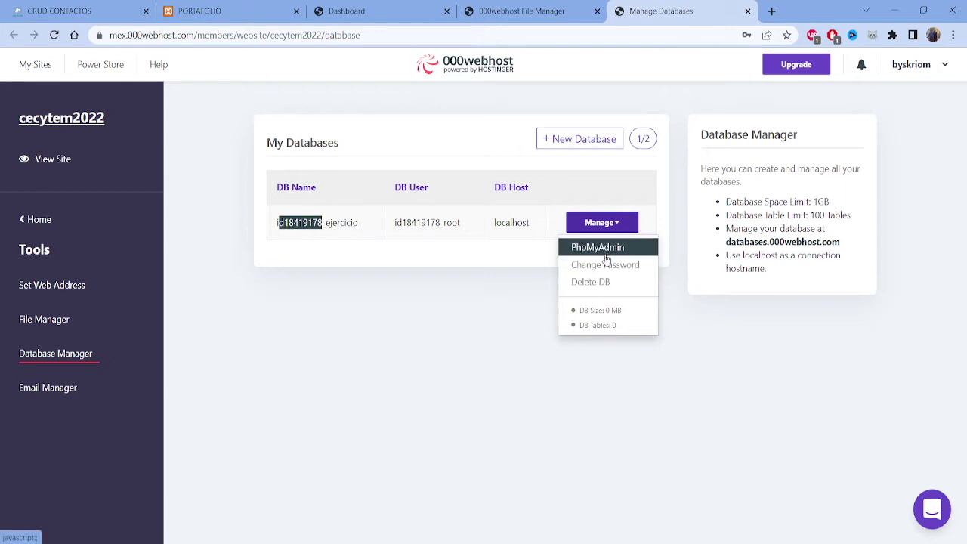
Open phpMyAdmin for the database and attempt logging in with the pasted password.
click(603, 250)
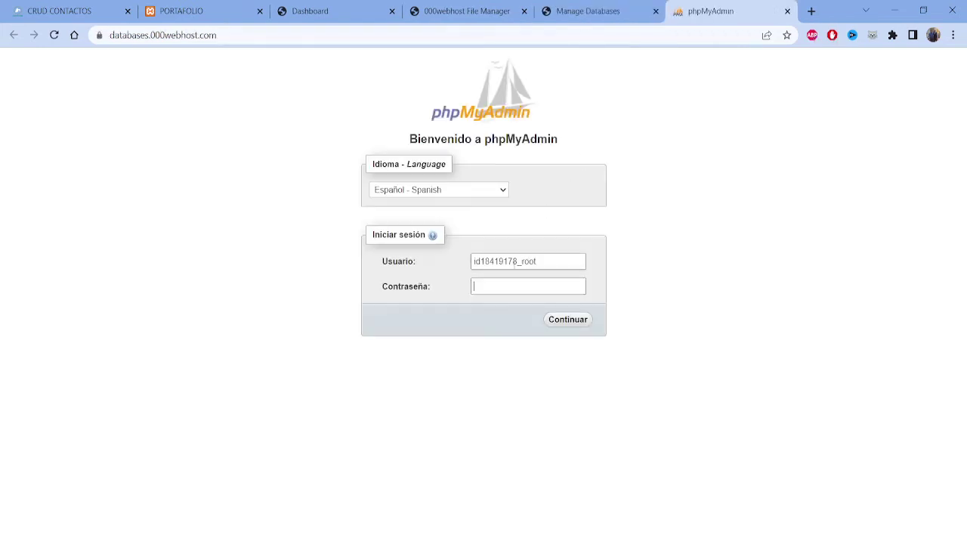
click(502, 290)
key(alt+Tab)
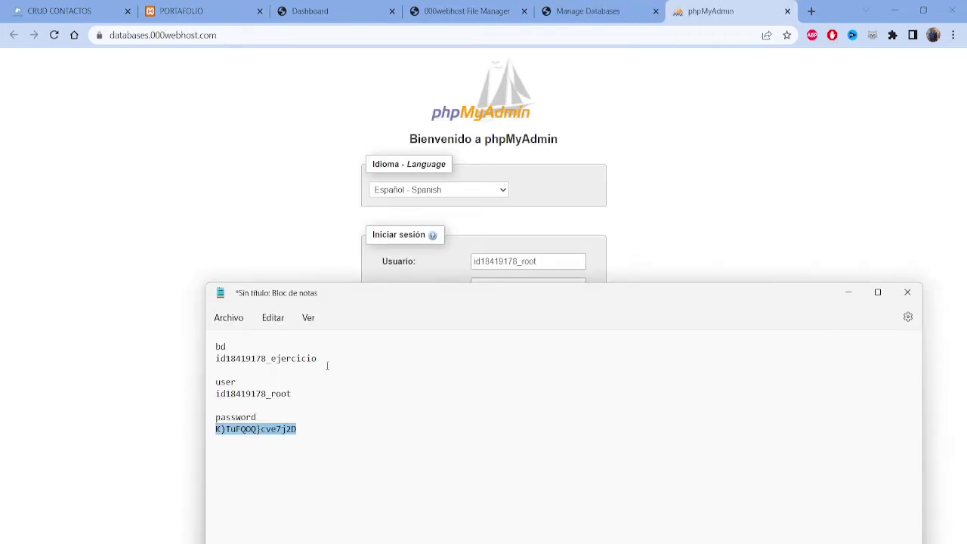
key(alt+Tab)
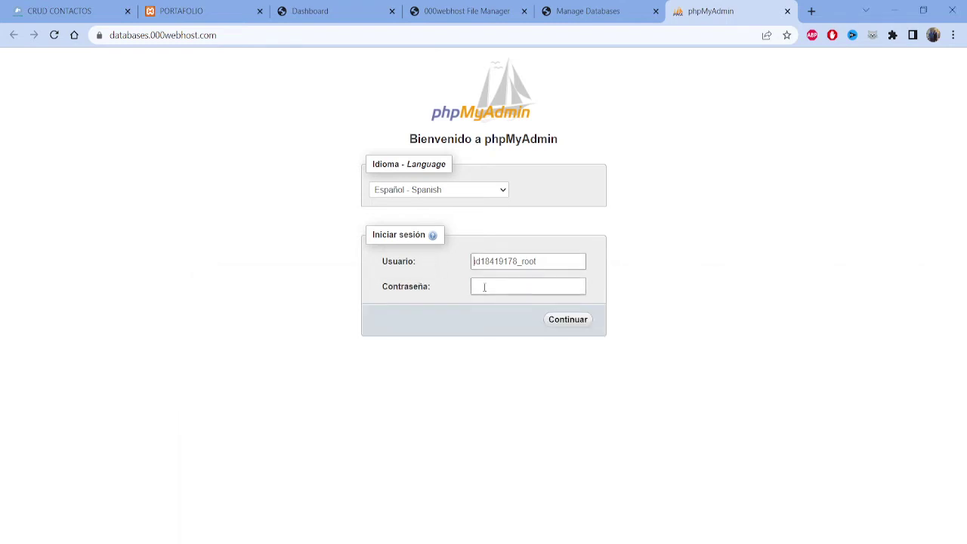
key(ctrl+v)
click(568, 320)
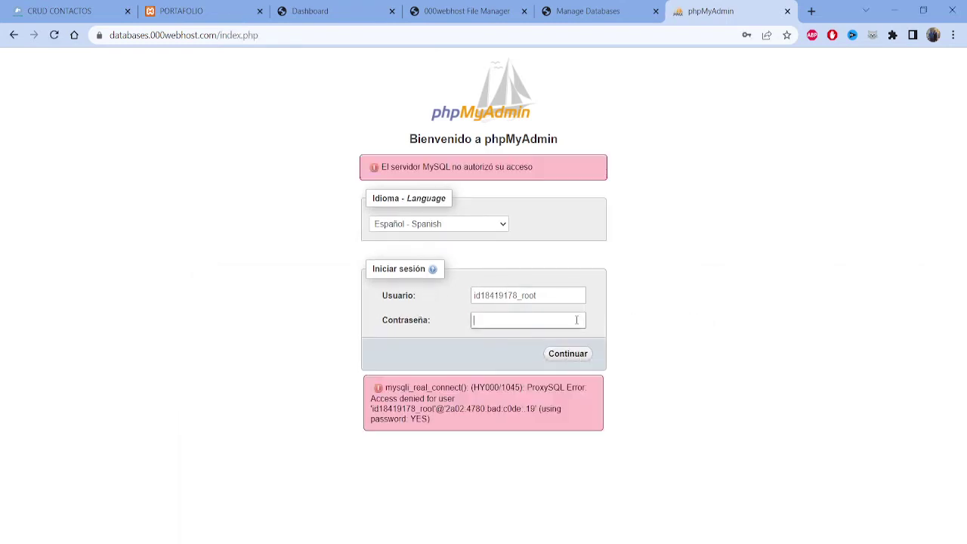
click(478, 321)
key(ctrl+v)
click(567, 353)
Log in to phpMyAdmin with the database user and password copied from the notes.
key(alt+Tab)
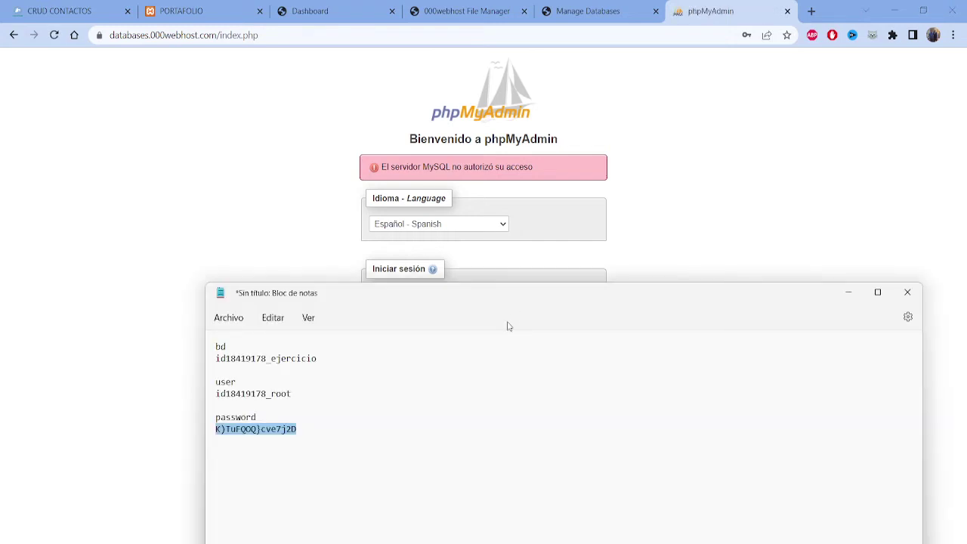
drag(290, 393, 220, 394)
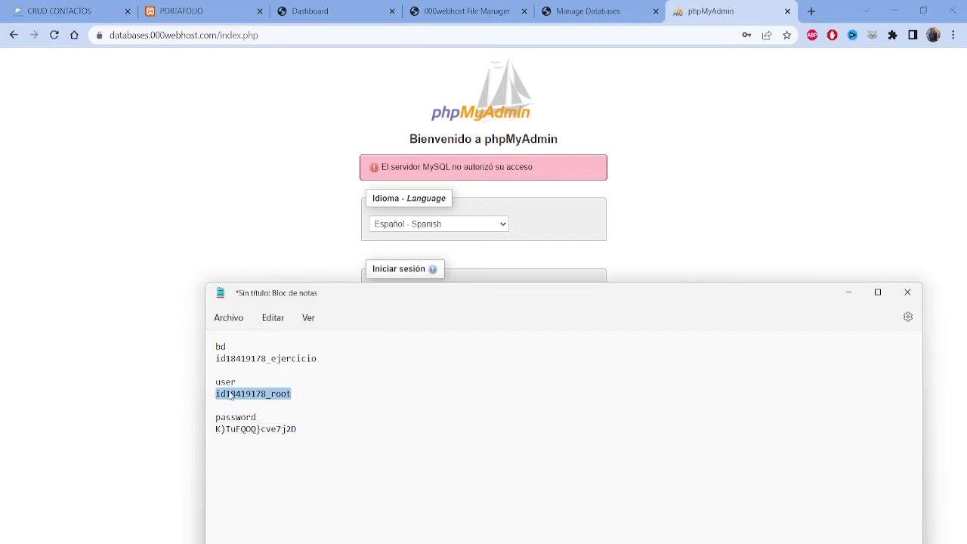
key(alt+Tab)
key(ctrl+a)
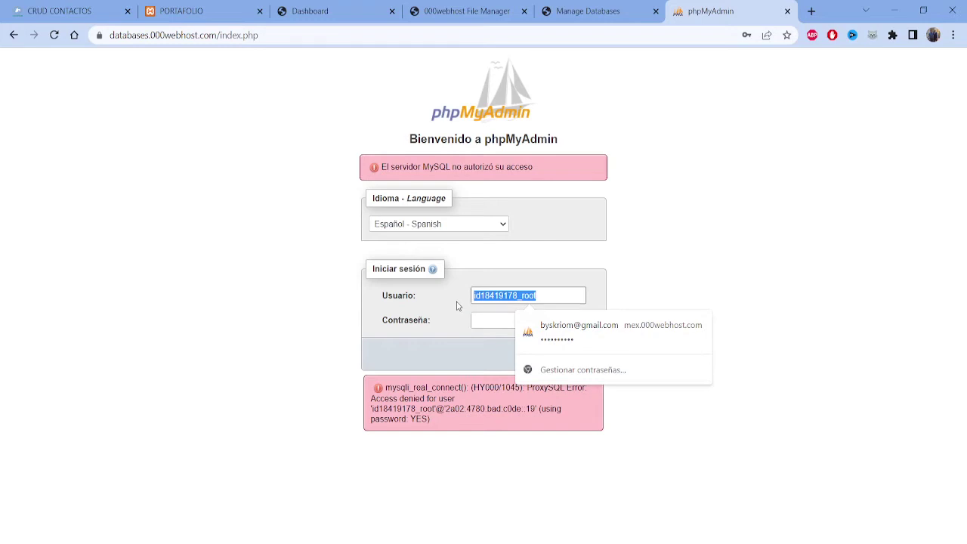
key(ctrl+v)
key(Tab)
key(alt+Tab)
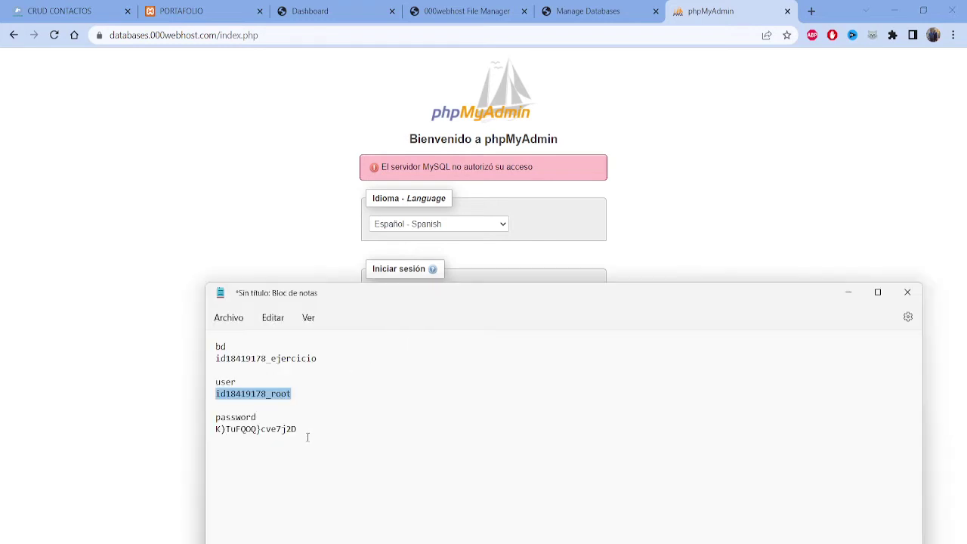
drag(308, 436, 211, 431)
key(ctrl+c)
key(alt+Tab)
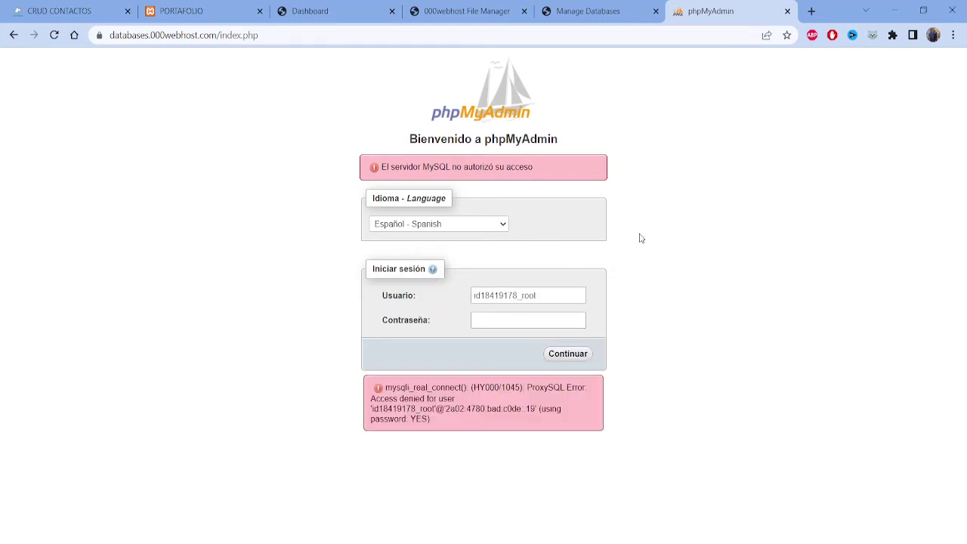
key(ctrl+v)
click(562, 354)
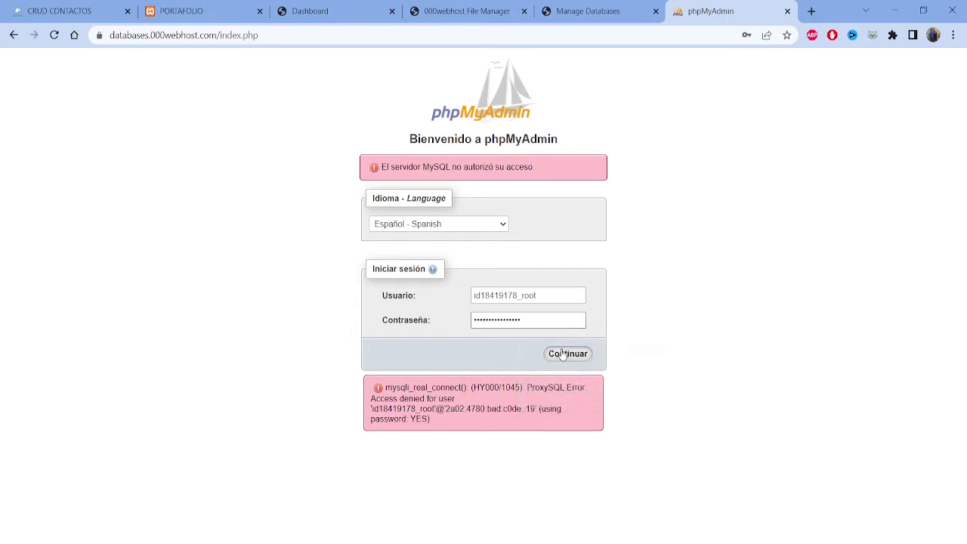
scroll(494, 303, down, 1)
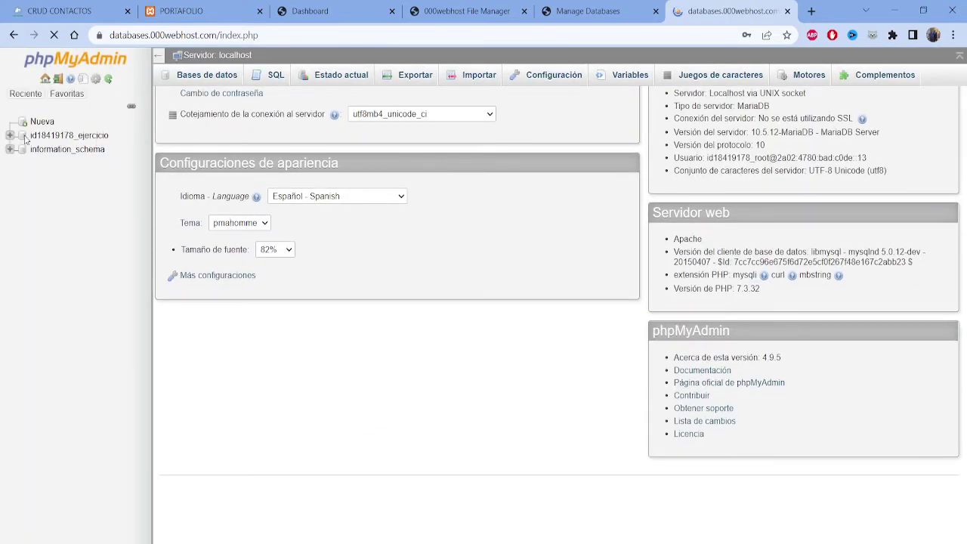
Import ejercicio.sql from Descargas into the ejercicio database, creating the contacto and usuario tables.
click(64, 136)
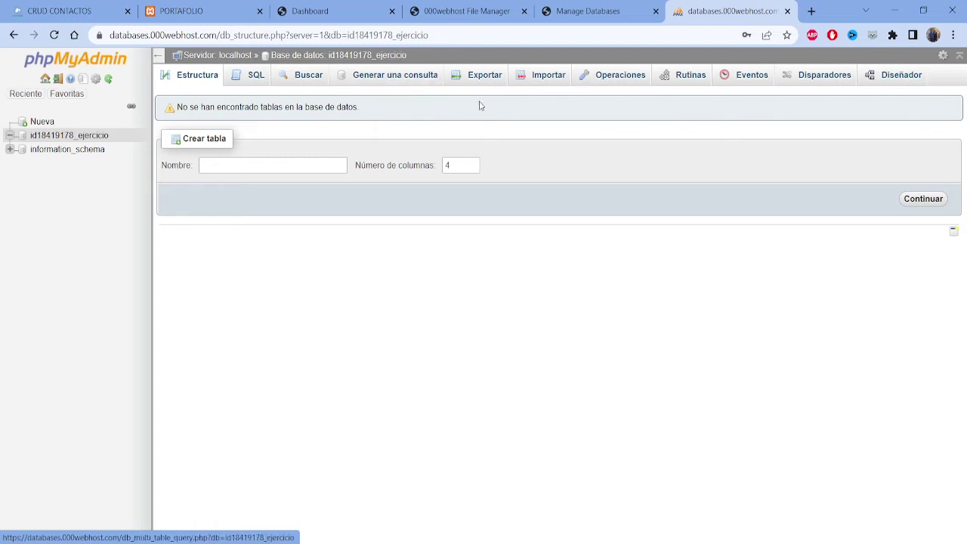
click(546, 81)
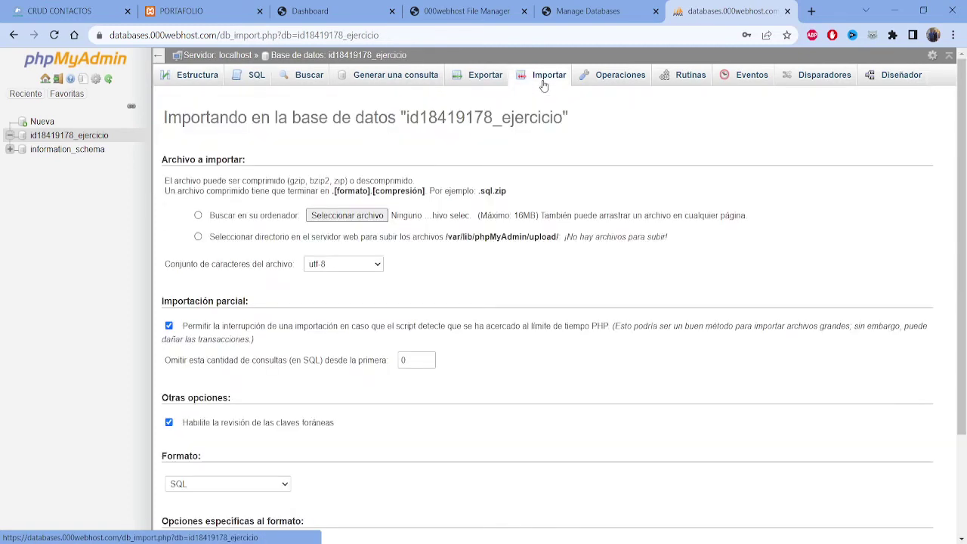
click(316, 220)
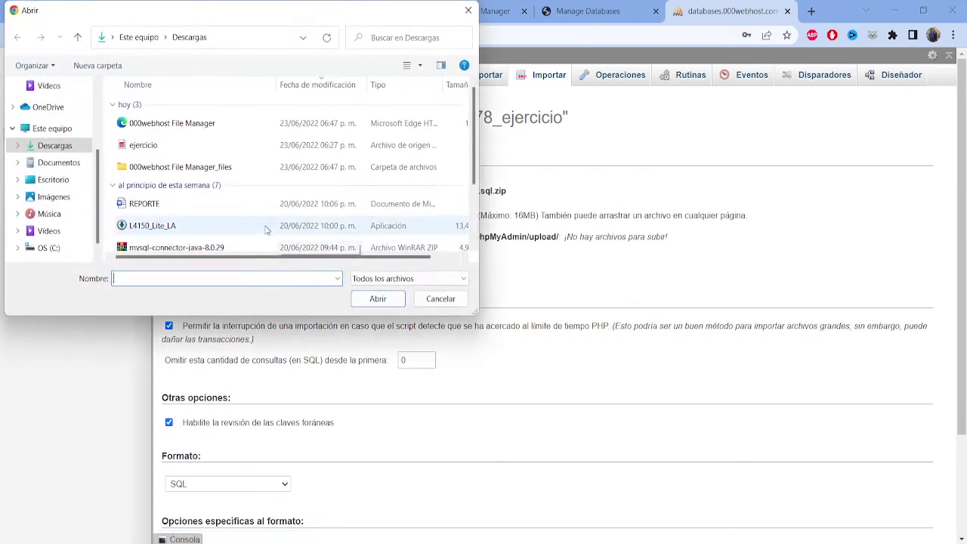
click(144, 146)
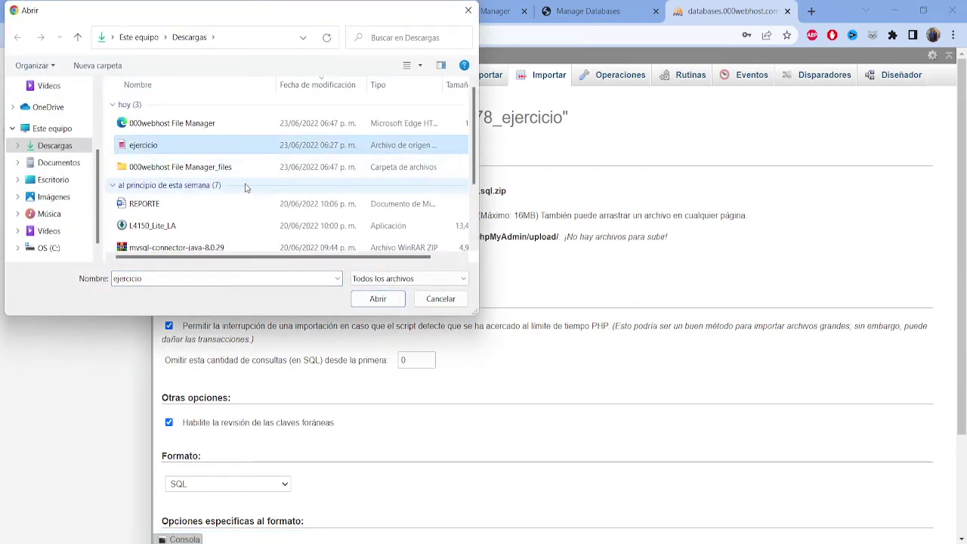
click(377, 299)
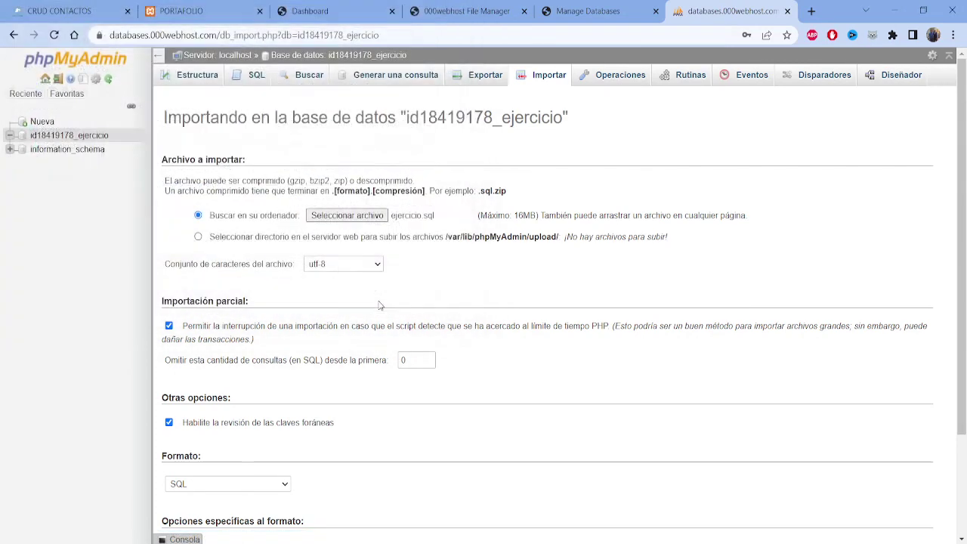
scroll(364, 320, down, 3)
click(202, 490)
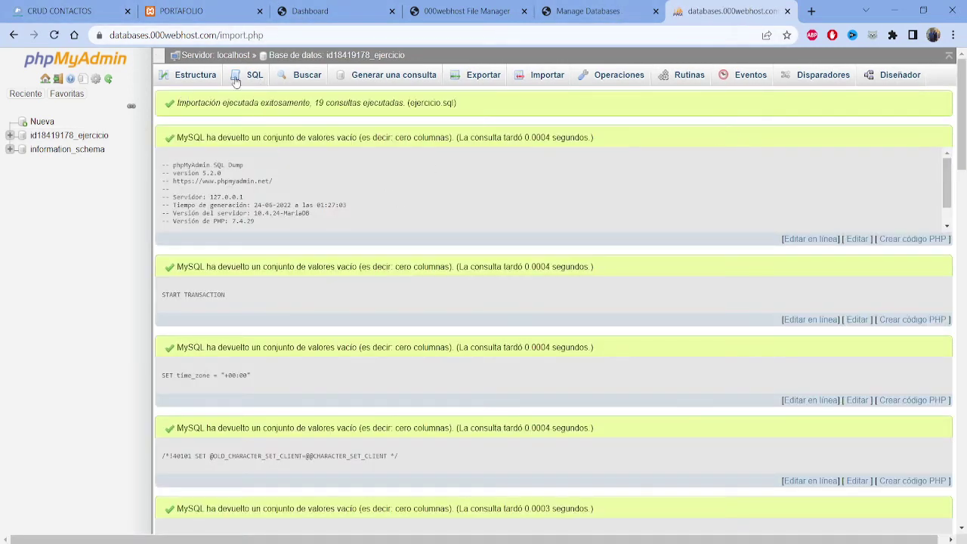
click(195, 75)
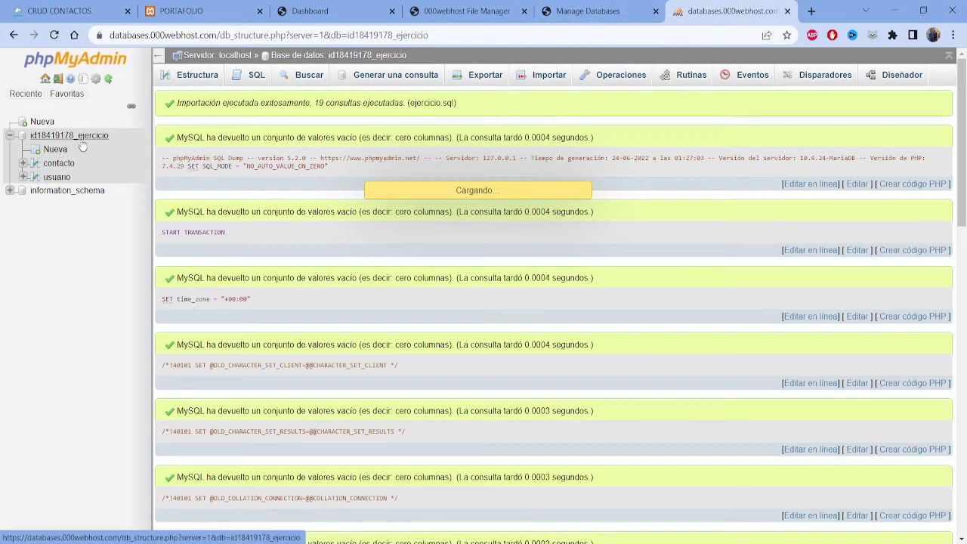
Open public_html in the 000webhost File Manager, which holds only .htaccess.
click(587, 12)
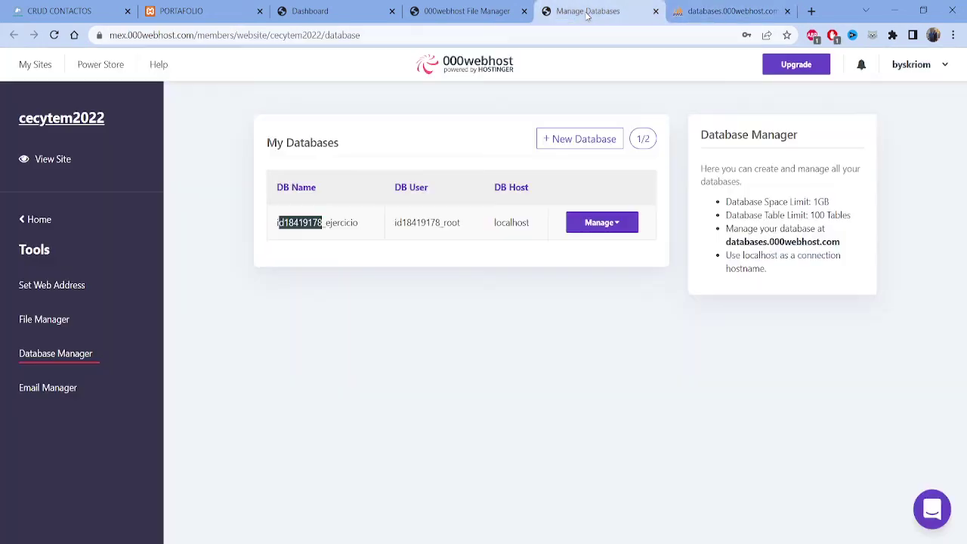
click(491, 10)
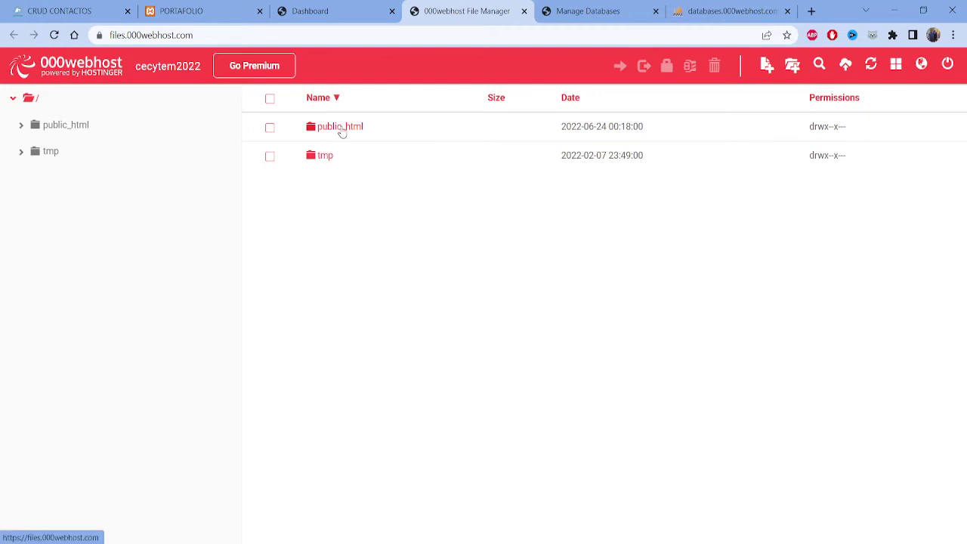
click(341, 127)
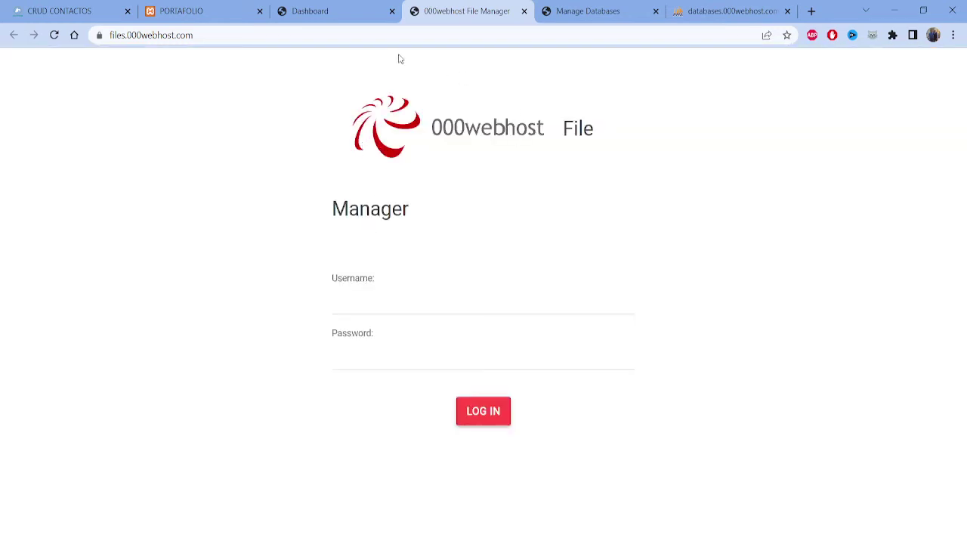
click(346, 14)
click(524, 10)
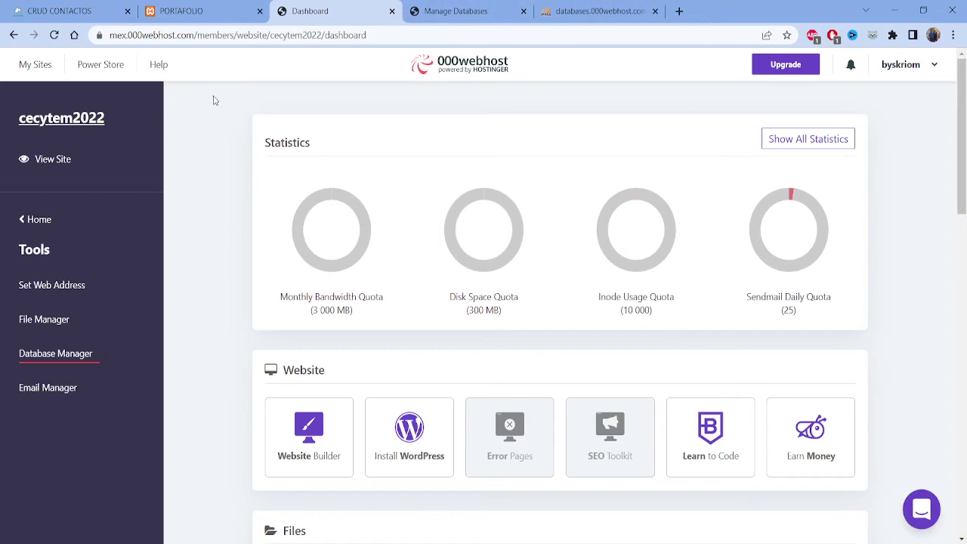
click(60, 322)
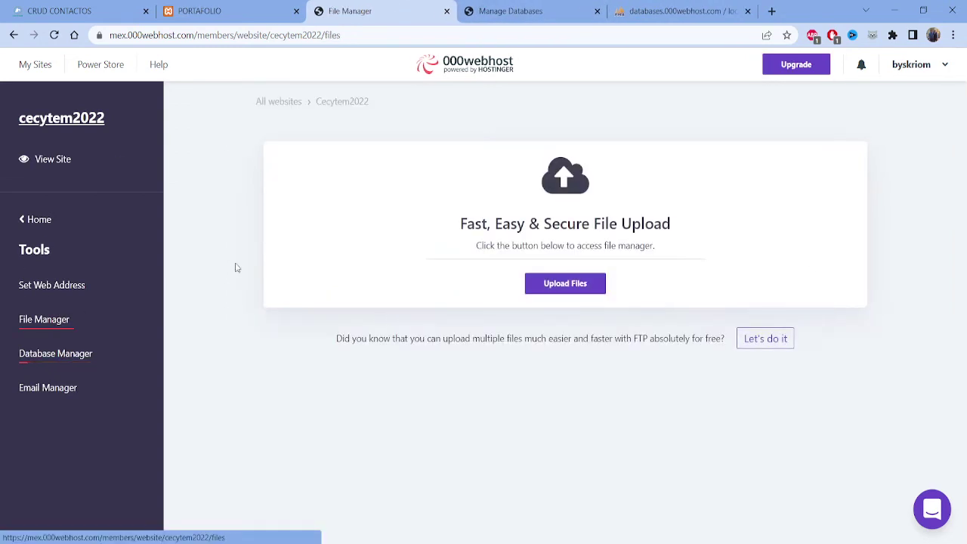
click(573, 285)
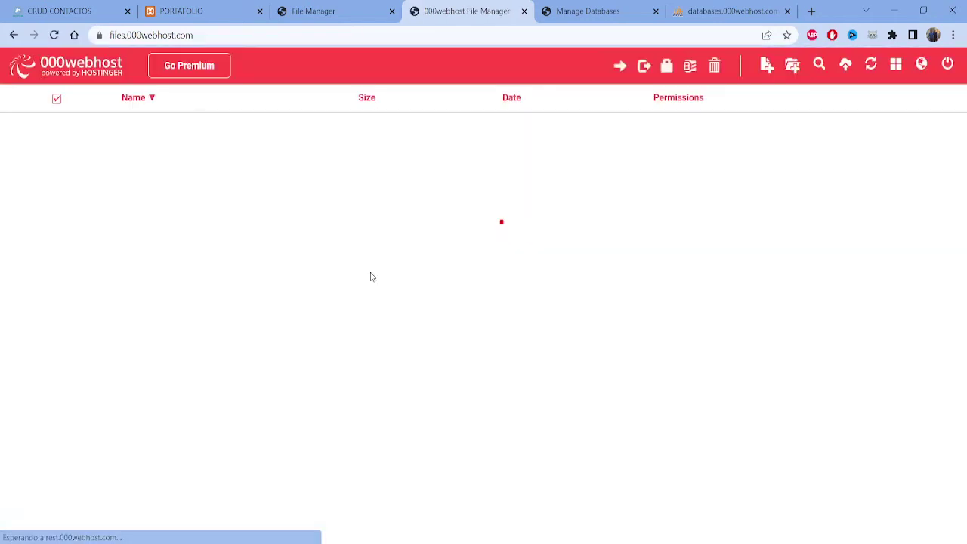
double_click(352, 131)
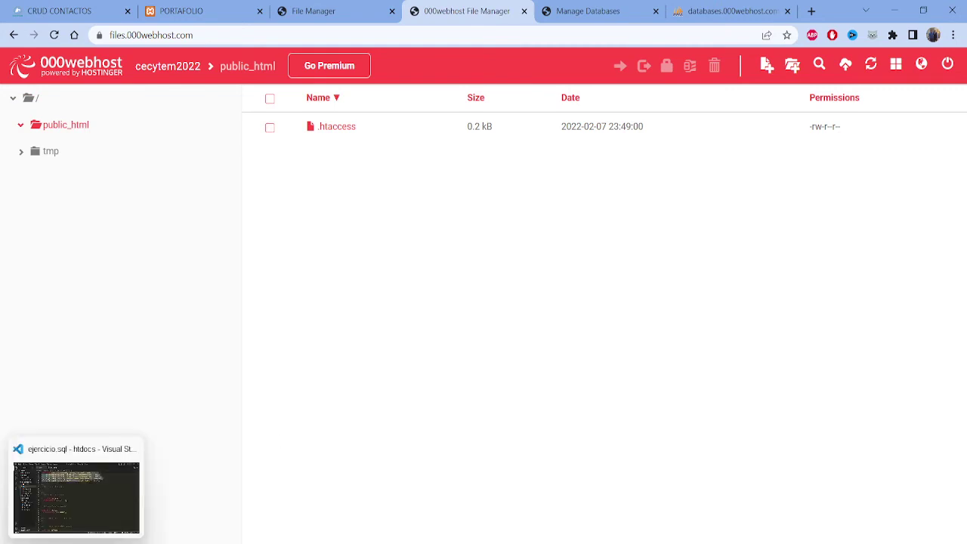
Open File Explorer on the OS (C:) drive.
click(76, 529)
scroll(185, 408, down, 1)
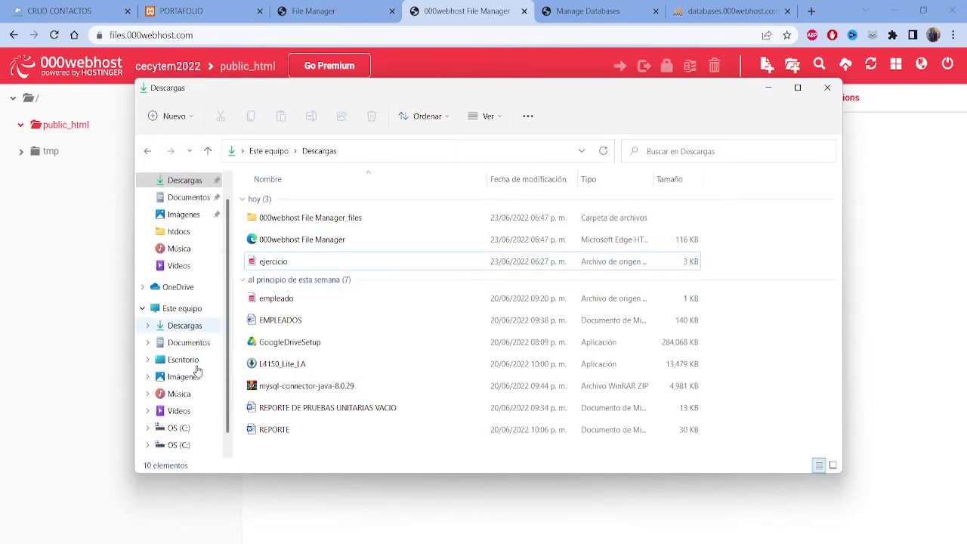
click(182, 428)
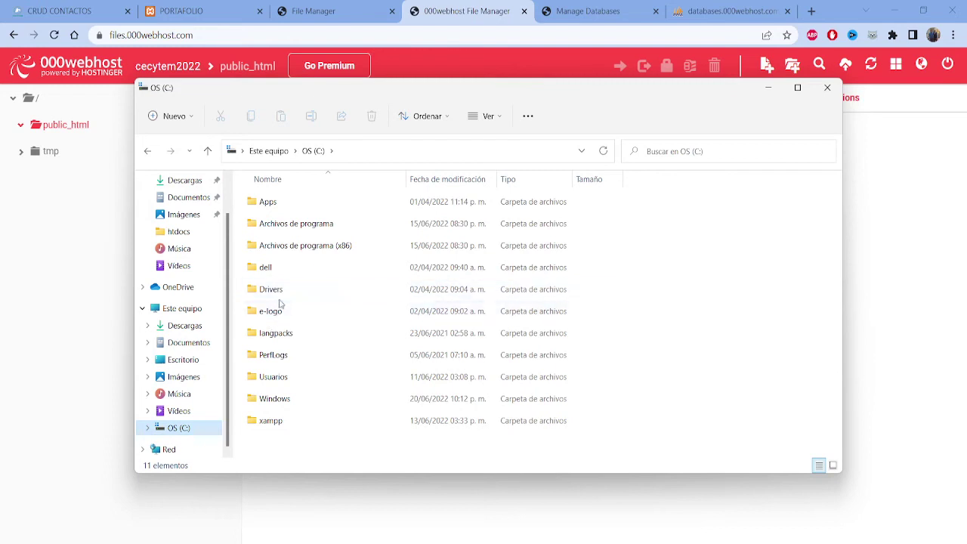
Navigate File Explorer to C:\xampp\htdocs\proyectoweb.
click(274, 421)
double_click(275, 422)
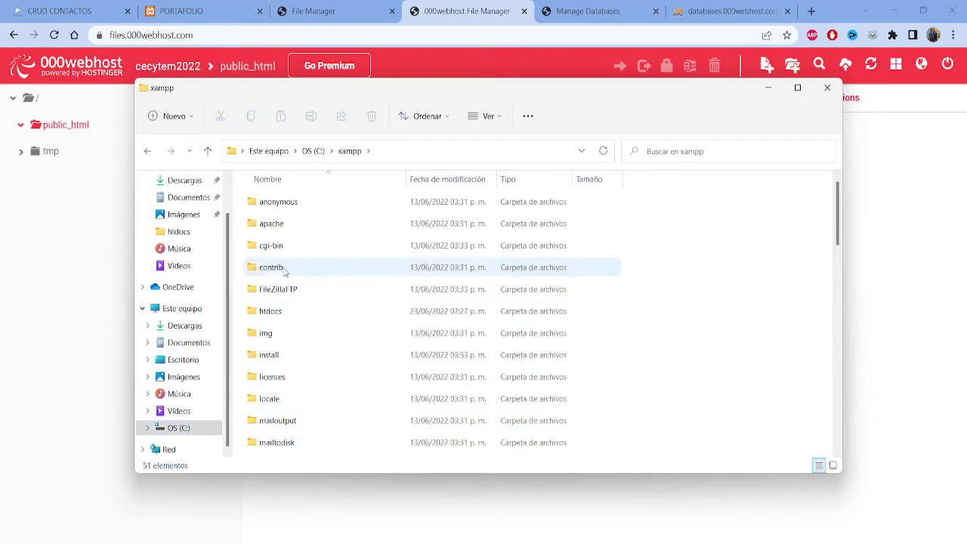
double_click(277, 311)
click(280, 271)
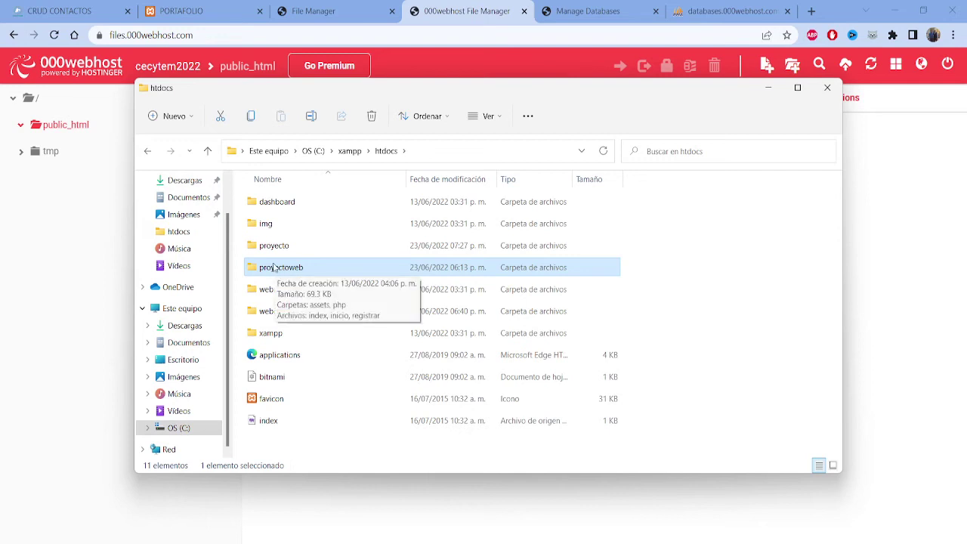
double_click(288, 272)
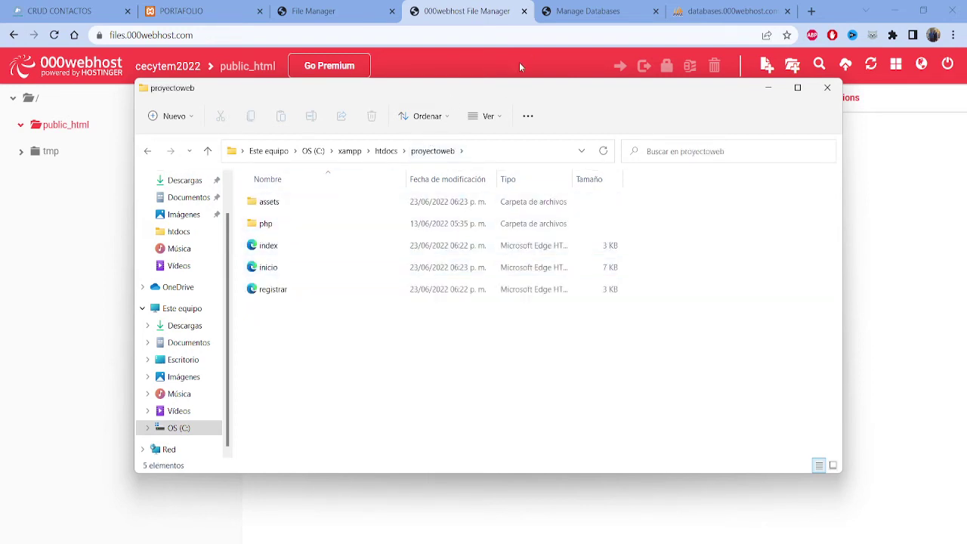
drag(502, 101, 571, 168)
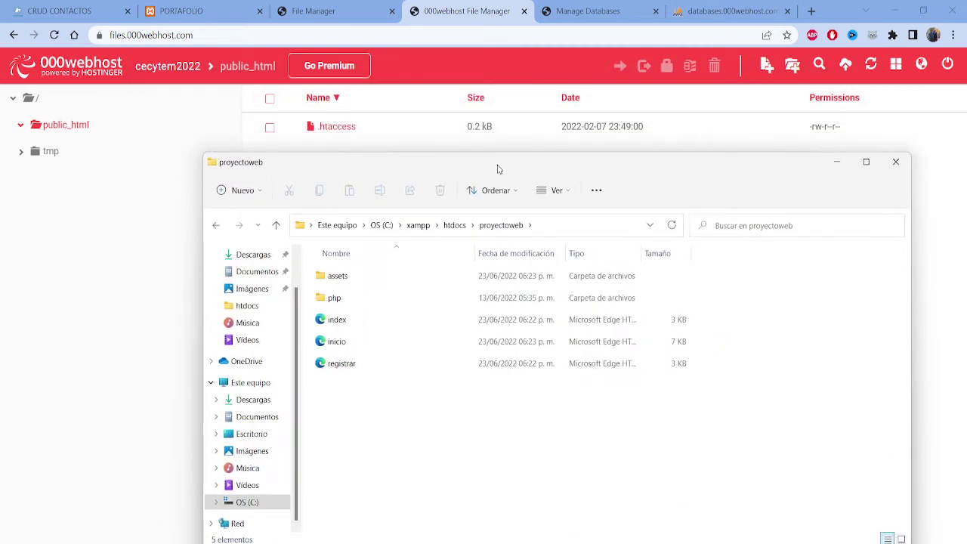
click(456, 226)
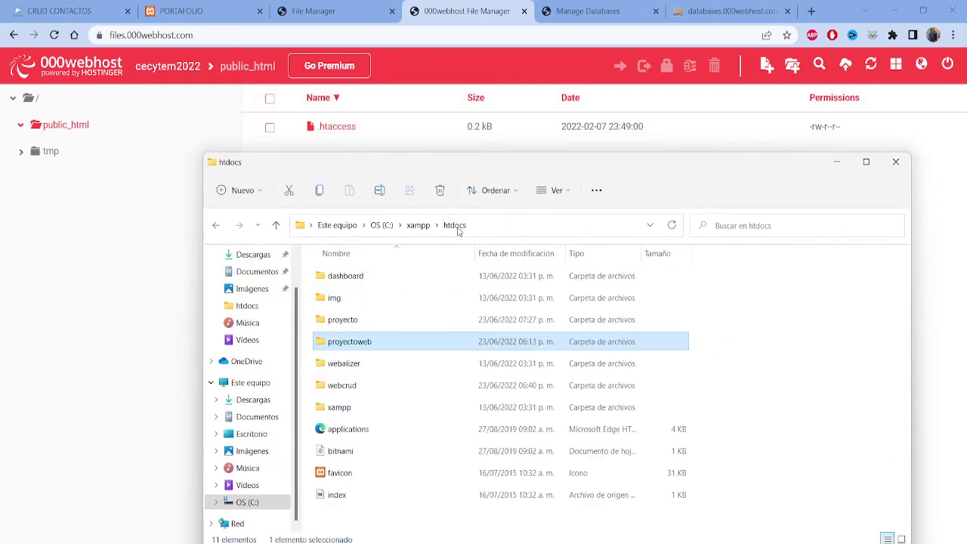
click(376, 347)
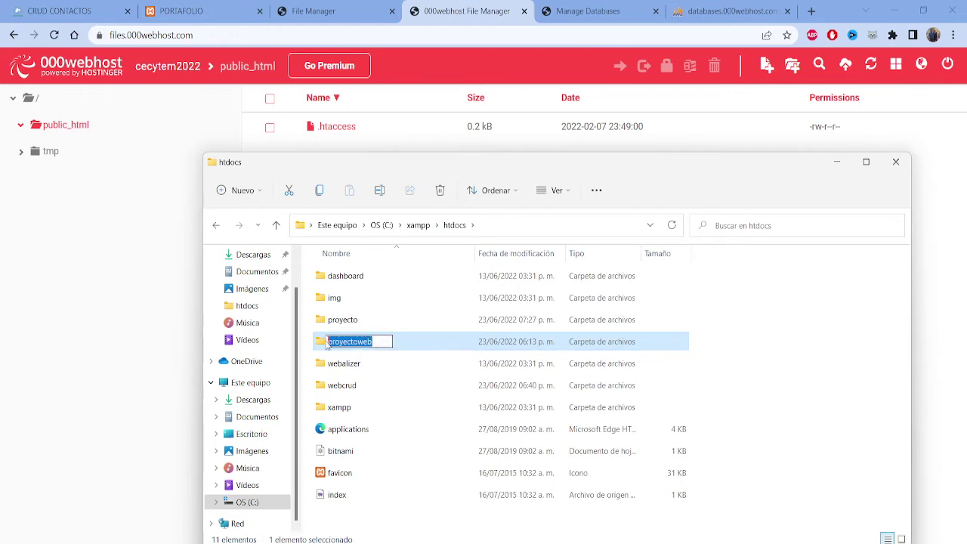
click(326, 345)
double_click(326, 345)
Upload proyectoweb's five items (assets, php, index, inicio, registrar) into public_html.
key(ctrl+a)
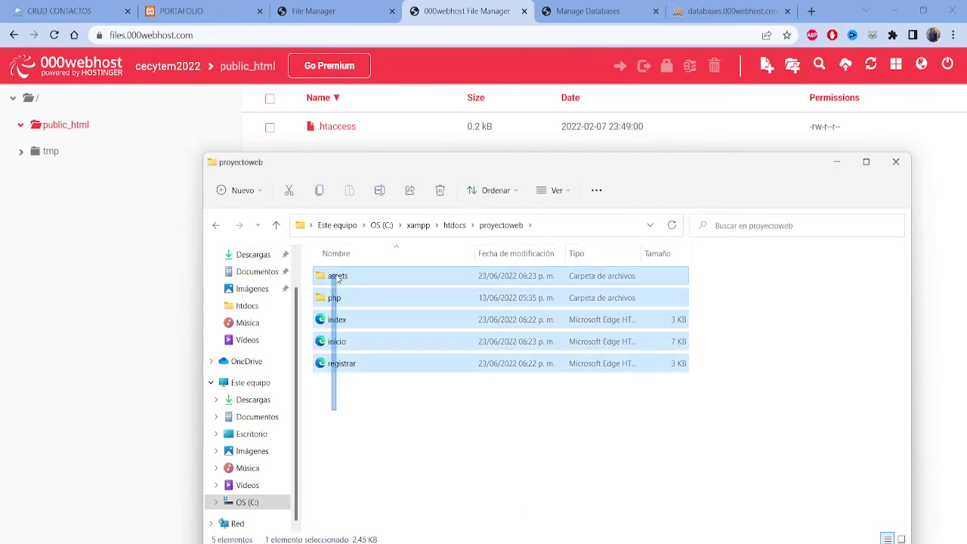
drag(457, 162, 506, 233)
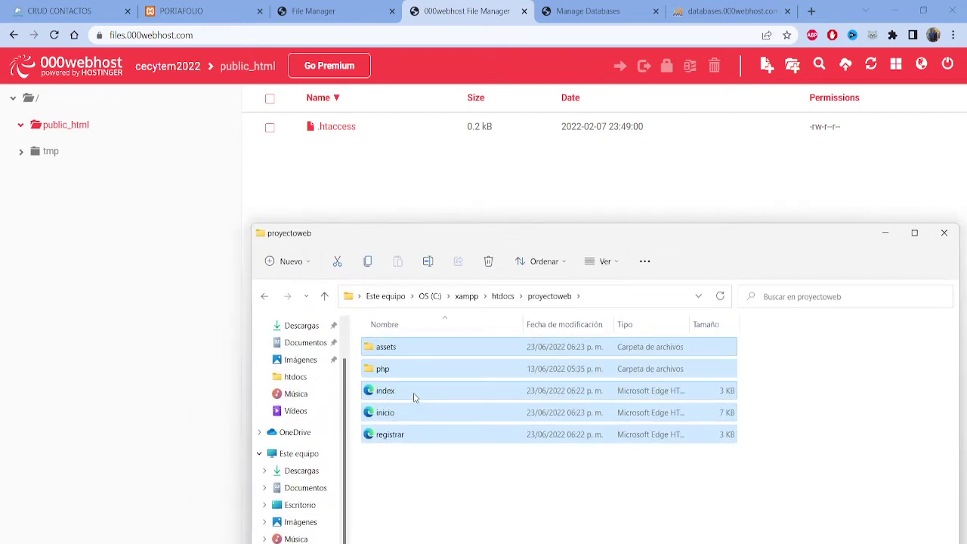
drag(414, 397, 423, 227)
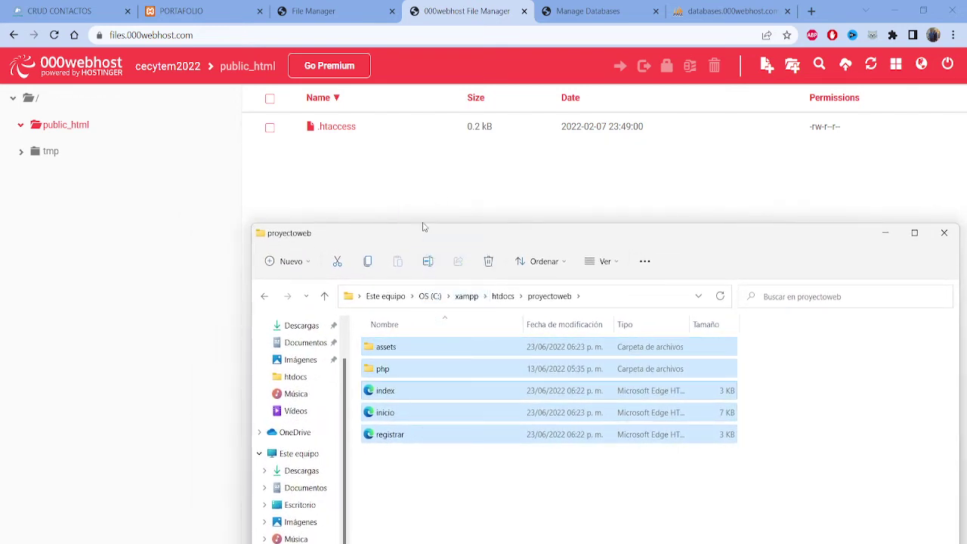
drag(423, 227, 418, 200)
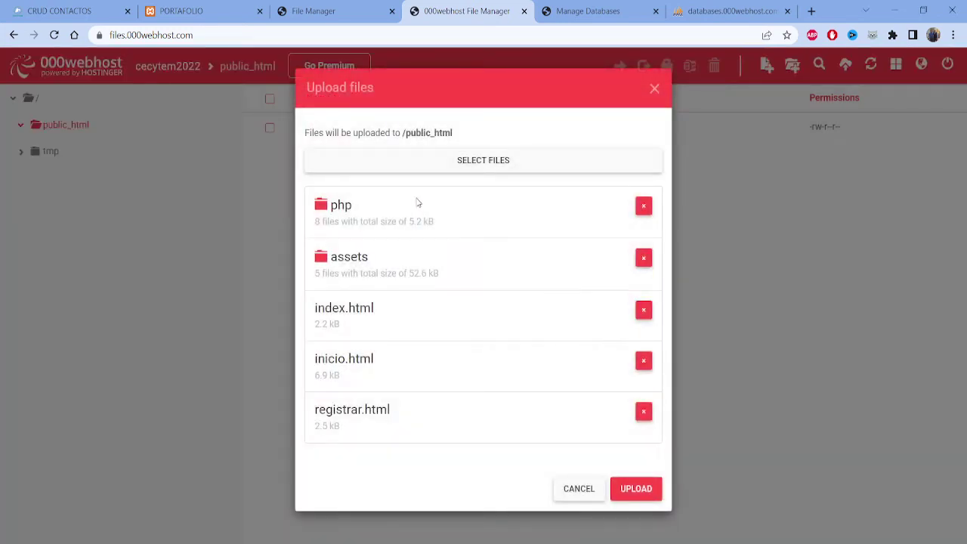
click(633, 489)
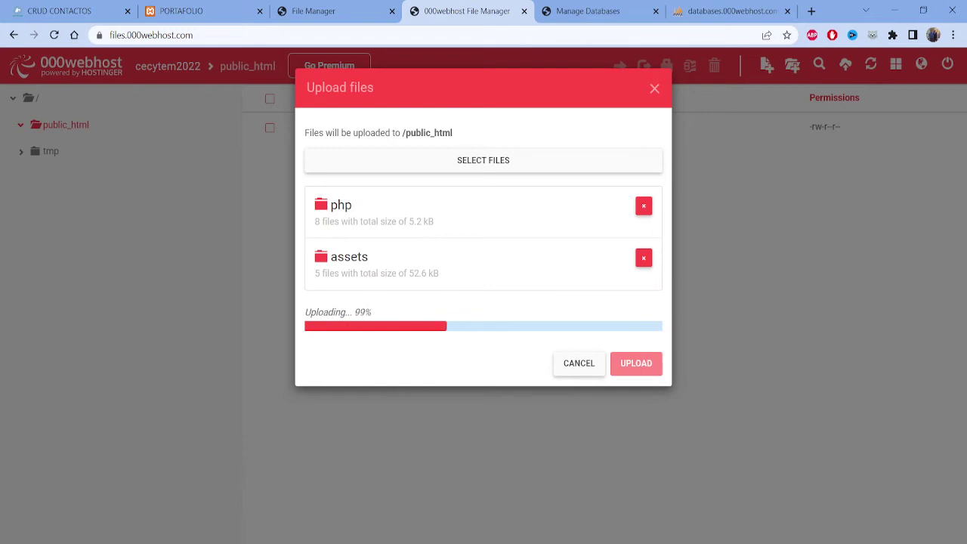
click(75, 491)
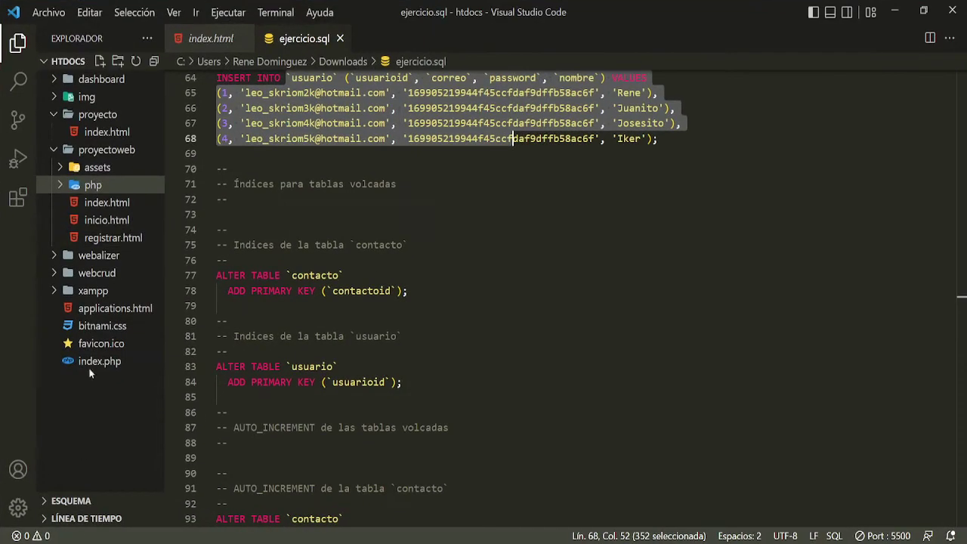
Expand assets > js in the VS Code sidebar and open appCRUD.js.
click(75, 169)
click(57, 223)
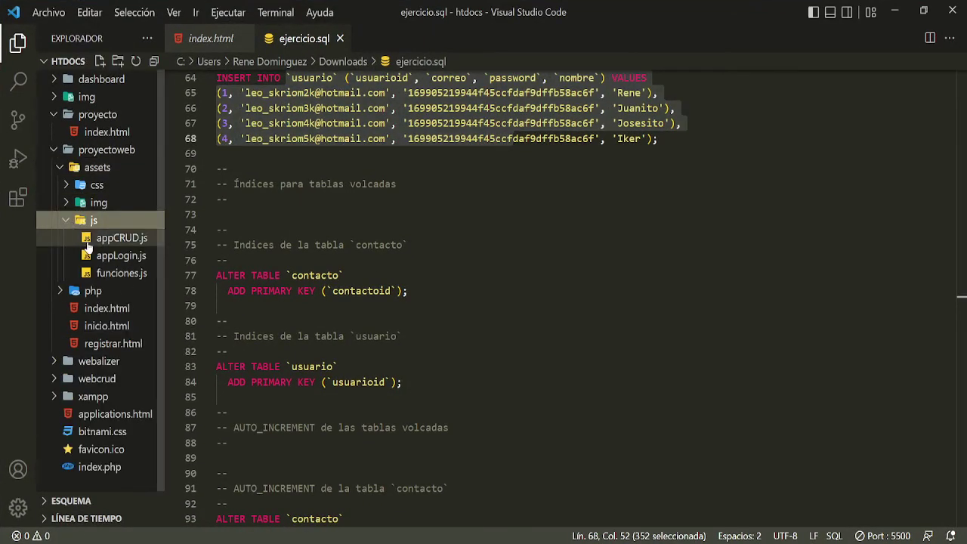
click(120, 257)
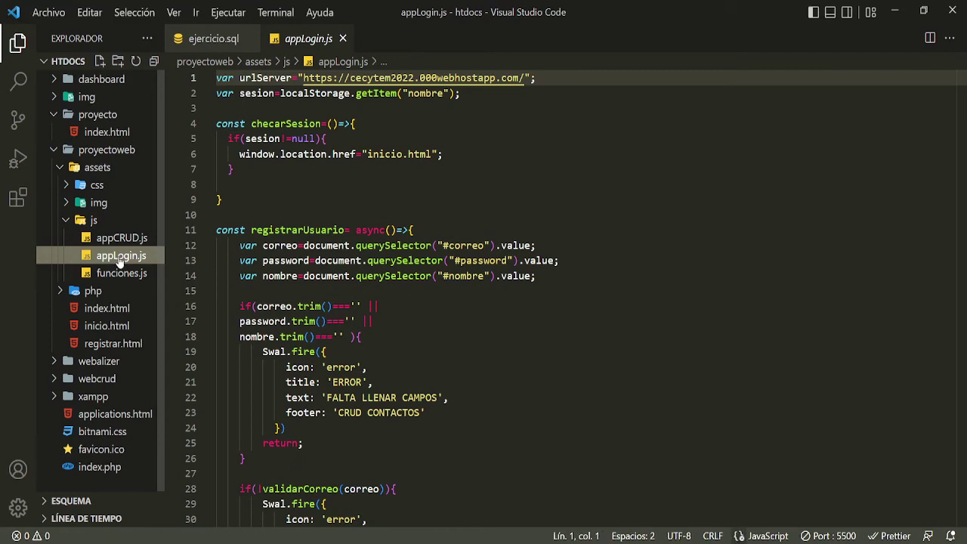
click(123, 275)
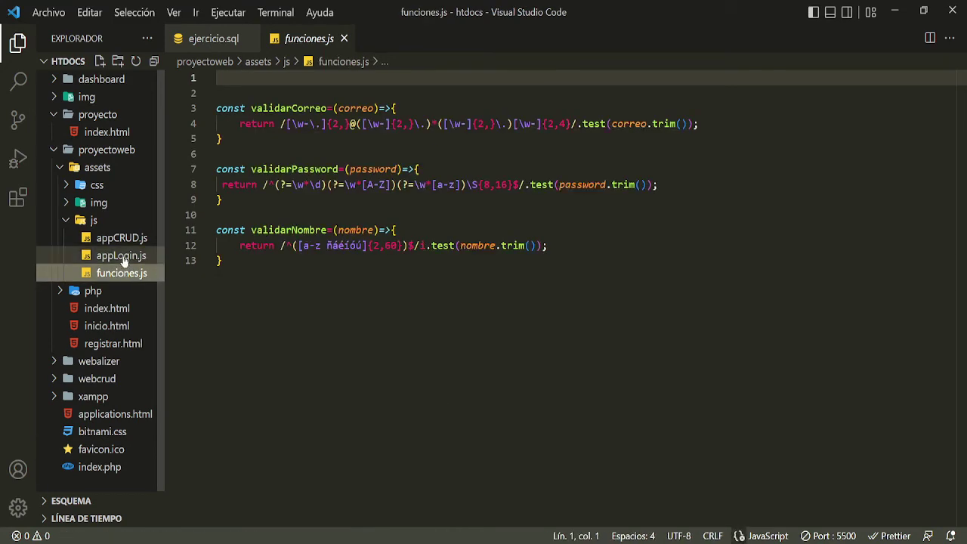
click(122, 257)
click(124, 241)
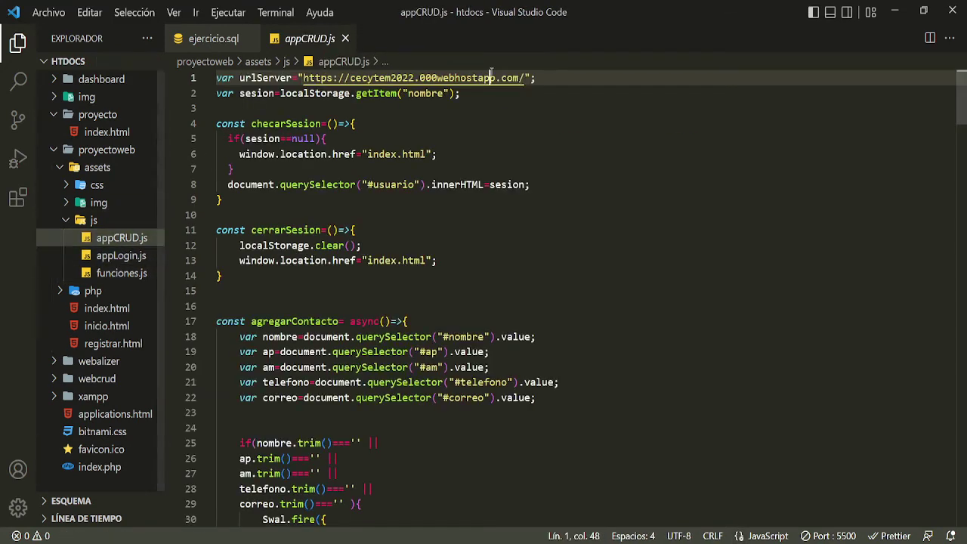
drag(535, 78, 206, 72)
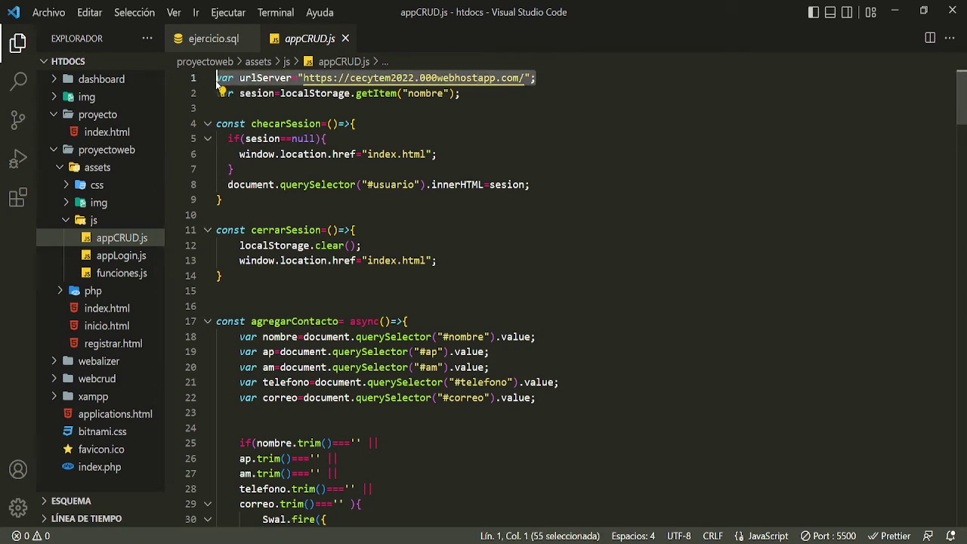
key(ctrl+x)
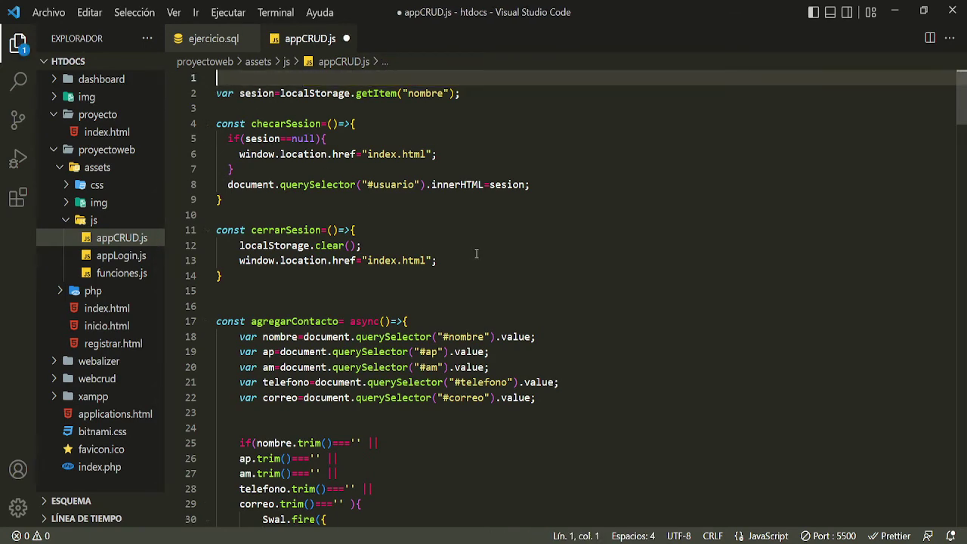
scroll(476, 253, down, 9)
scroll(476, 253, down, 7)
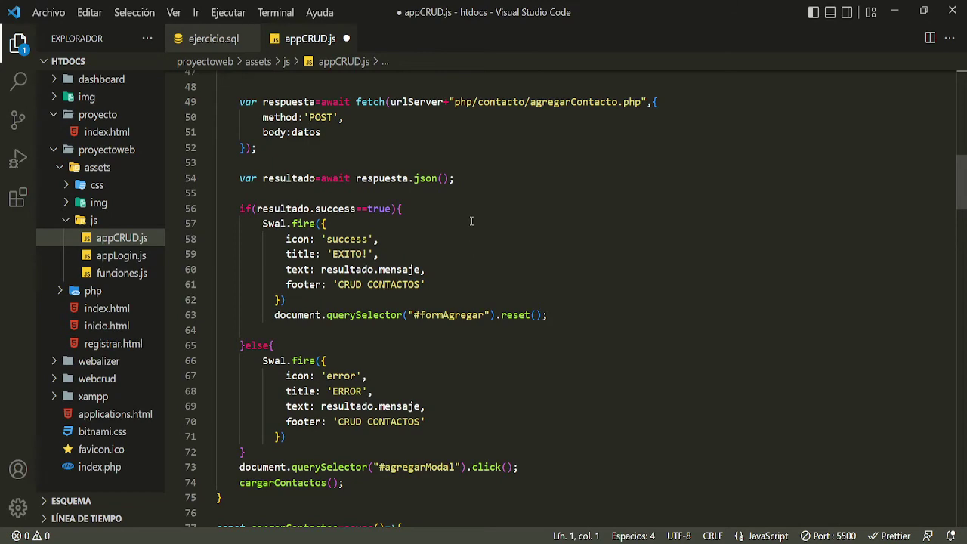
key(ctrl+z)
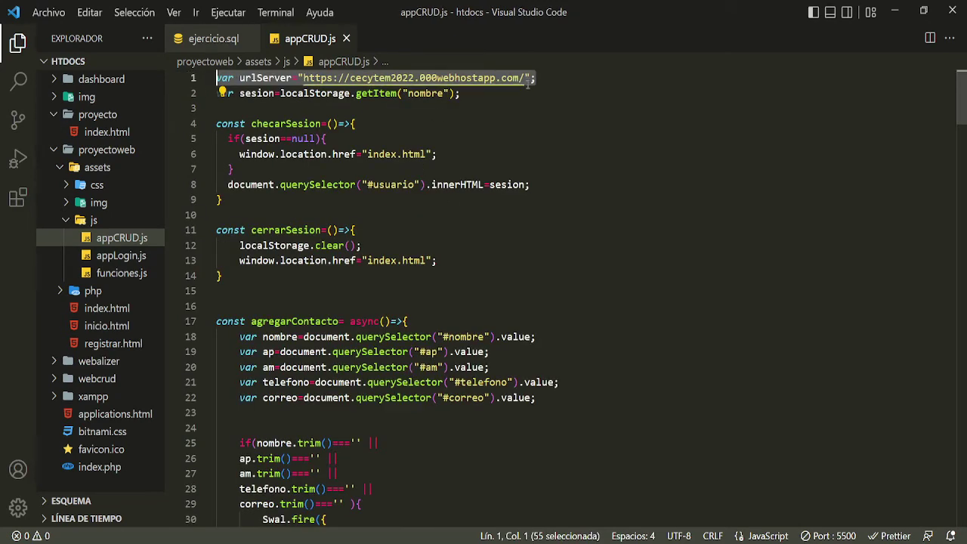
drag(524, 78, 303, 78)
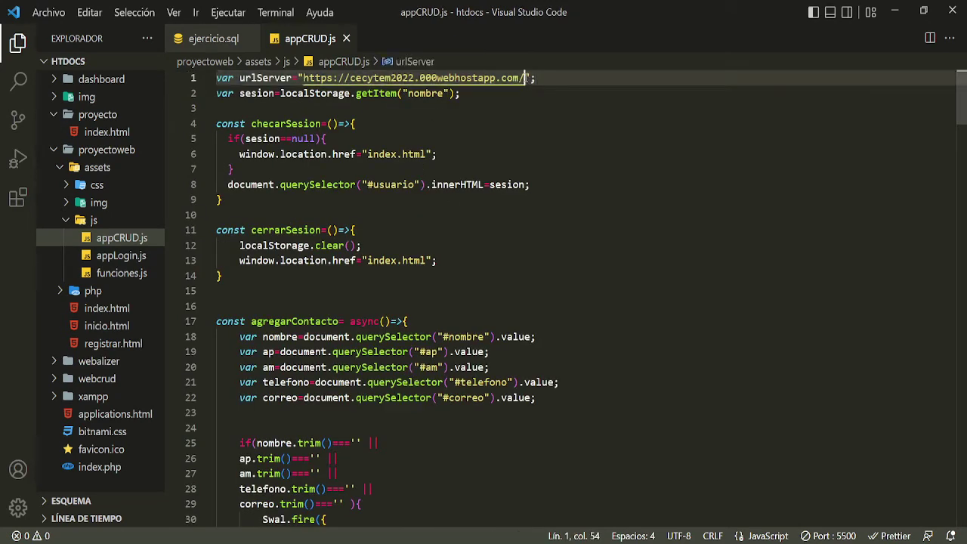
click(322, 123)
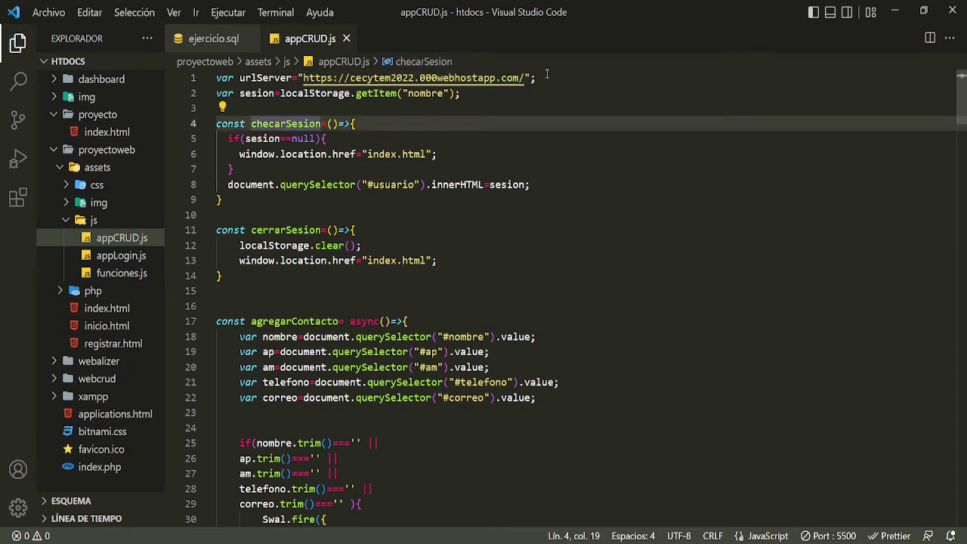
drag(538, 78, 216, 78)
click(426, 78)
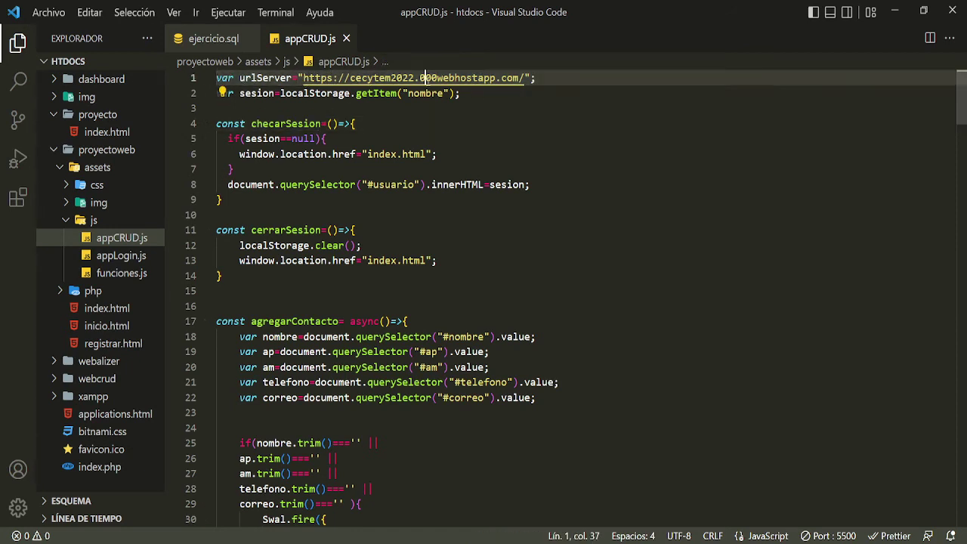
drag(535, 78, 193, 85)
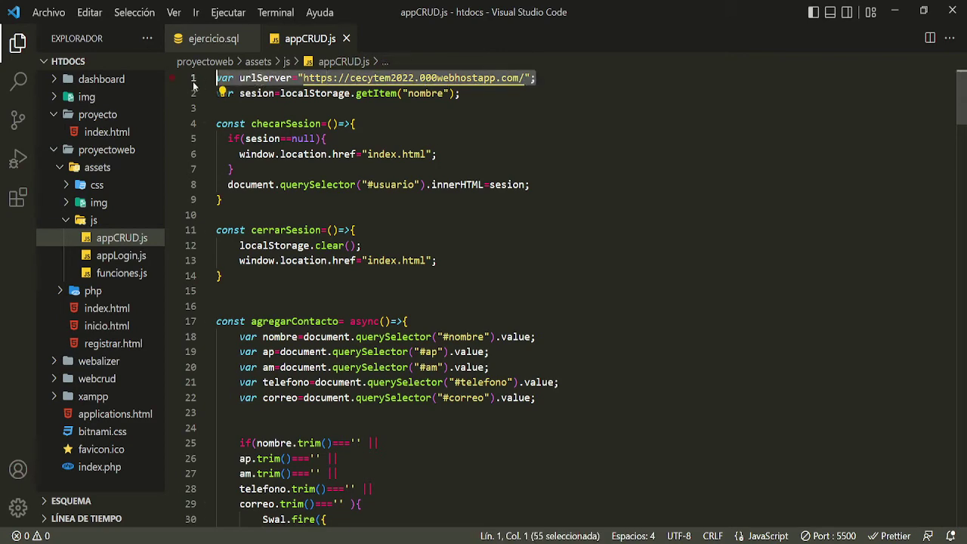
Review the urlServer+ fetch calls further down, such as on lines 115 and 147.
scroll(393, 166, down, 7)
scroll(423, 208, down, 7)
scroll(420, 215, down, 6)
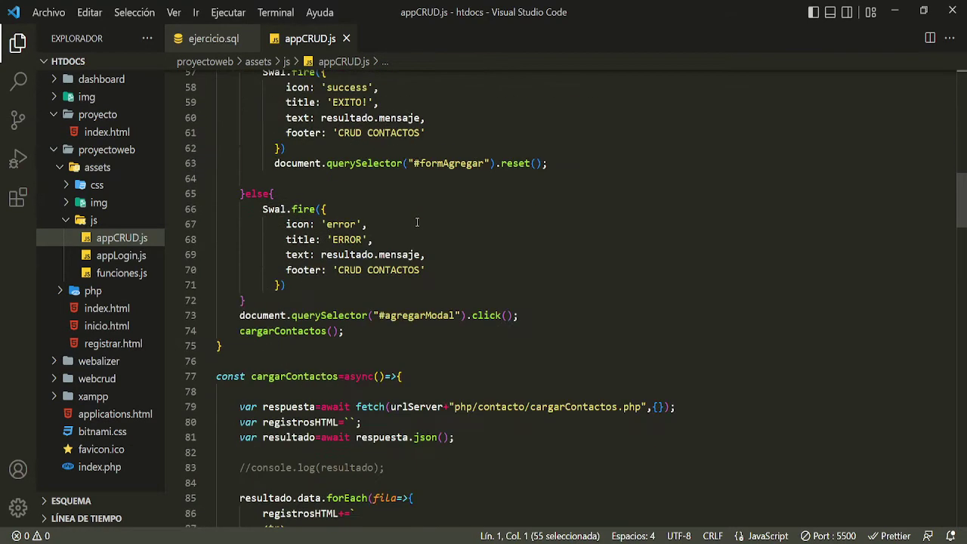
scroll(418, 216, down, 6)
drag(446, 74, 420, 103)
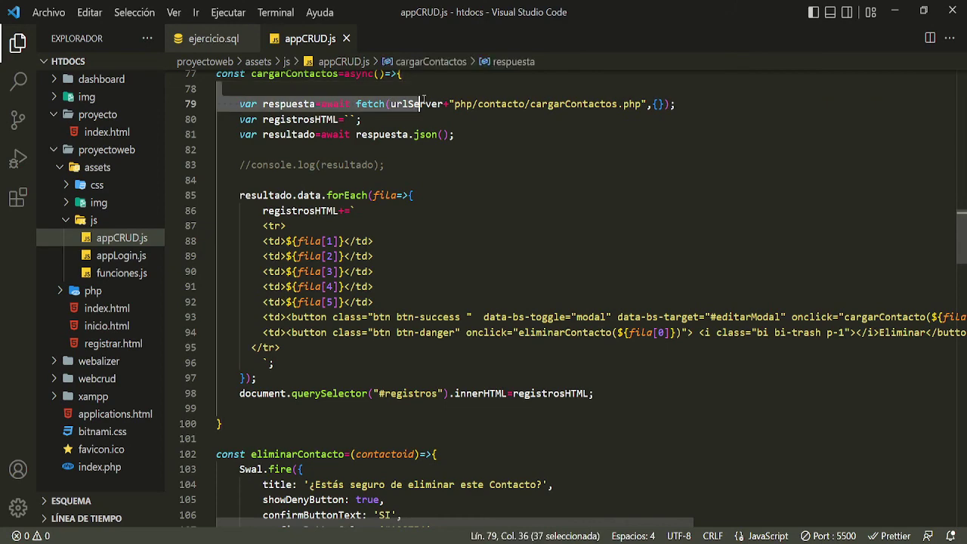
scroll(418, 220, down, 2)
scroll(416, 226, down, 6)
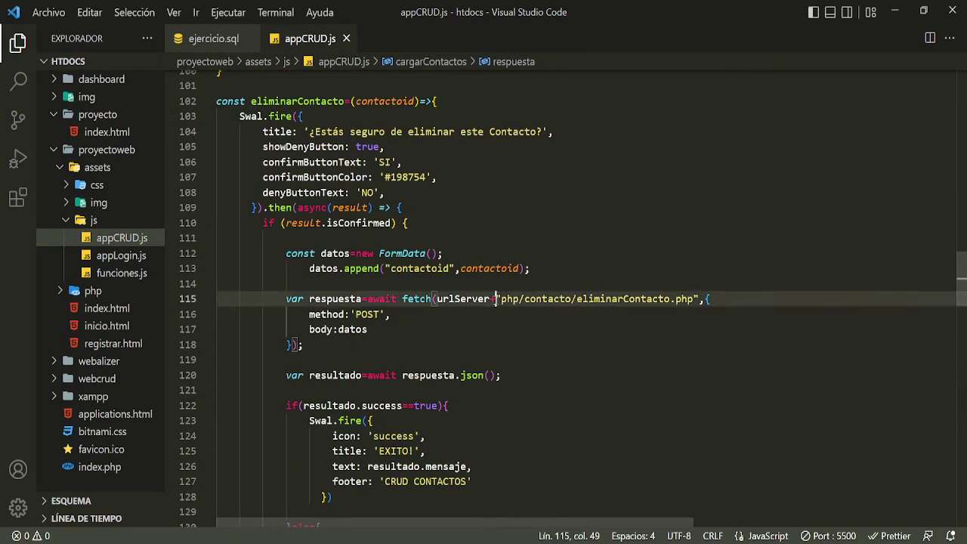
drag(496, 301, 436, 302)
scroll(443, 306, down, 2)
scroll(443, 304, down, 7)
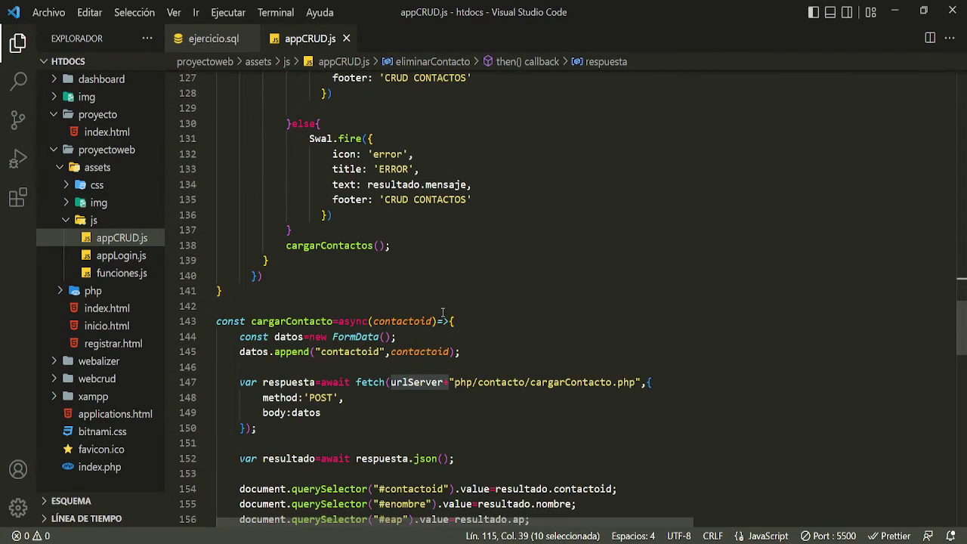
scroll(442, 302, down, 5)
click(449, 179)
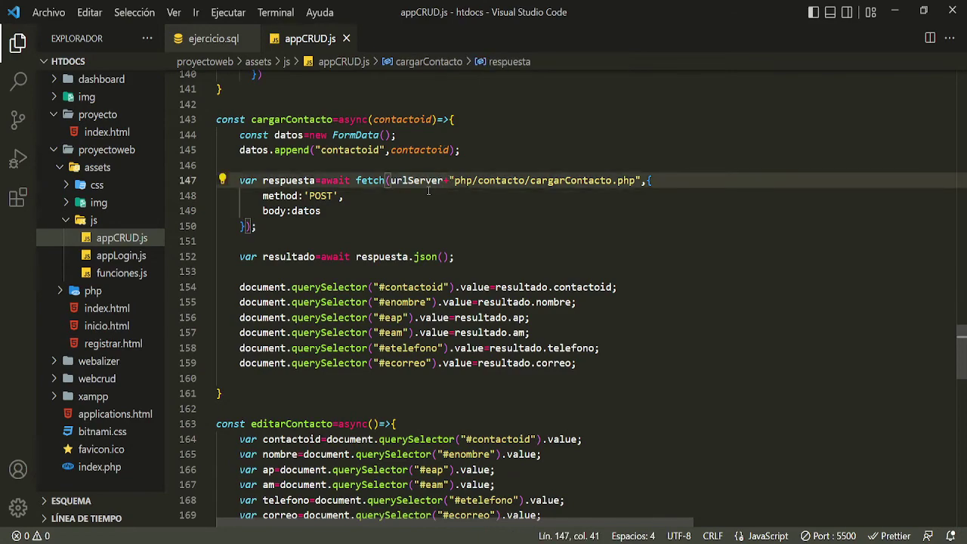
scroll(409, 194, down, 7)
scroll(408, 197, up, 20)
scroll(330, 139, up, 10)
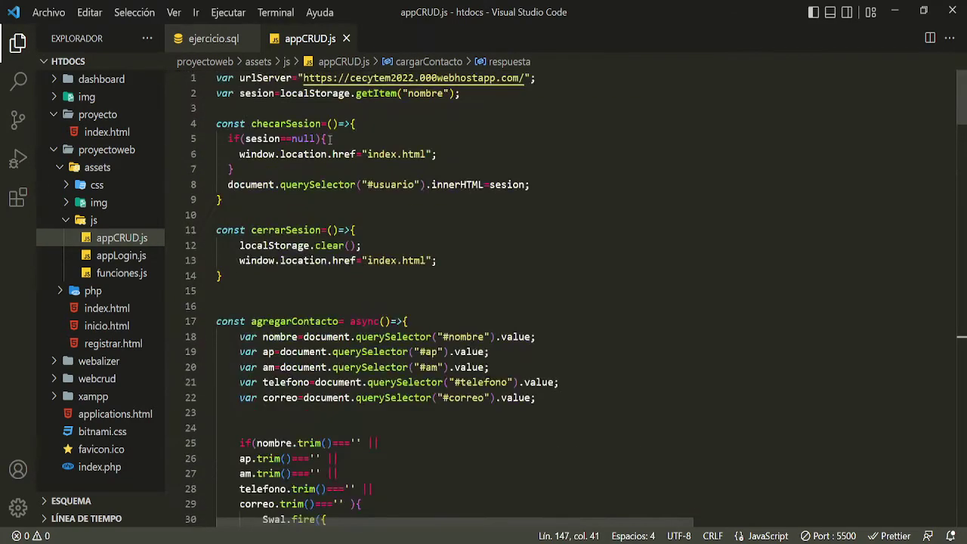
drag(256, 78, 524, 78)
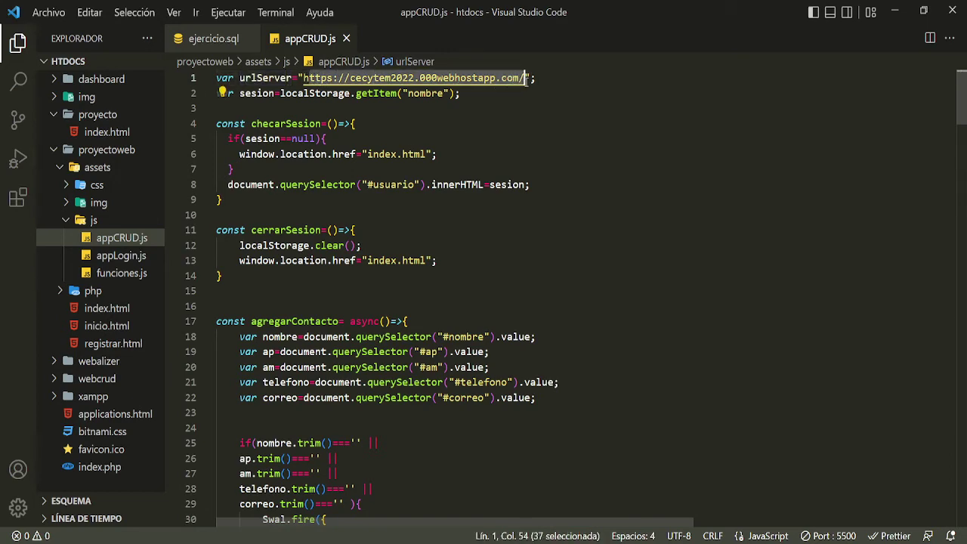
key(alt+Tab)
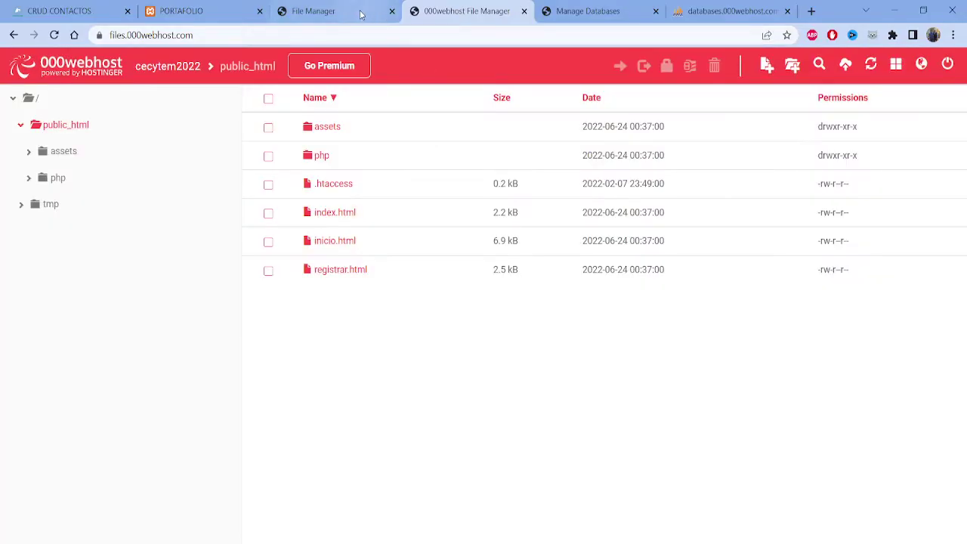
From My Sites, open the live cecytem2022.000webhostapp.com site in a new tab.
click(306, 11)
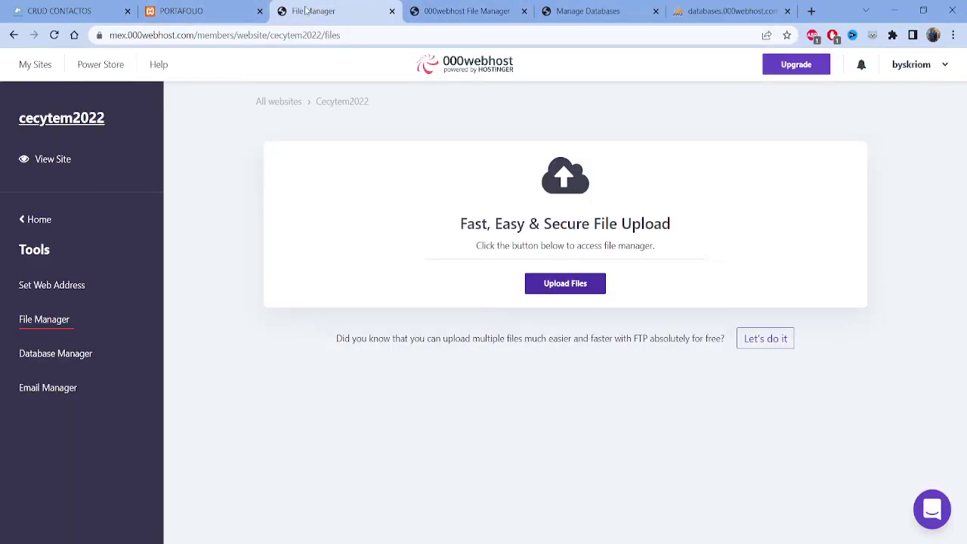
click(36, 64)
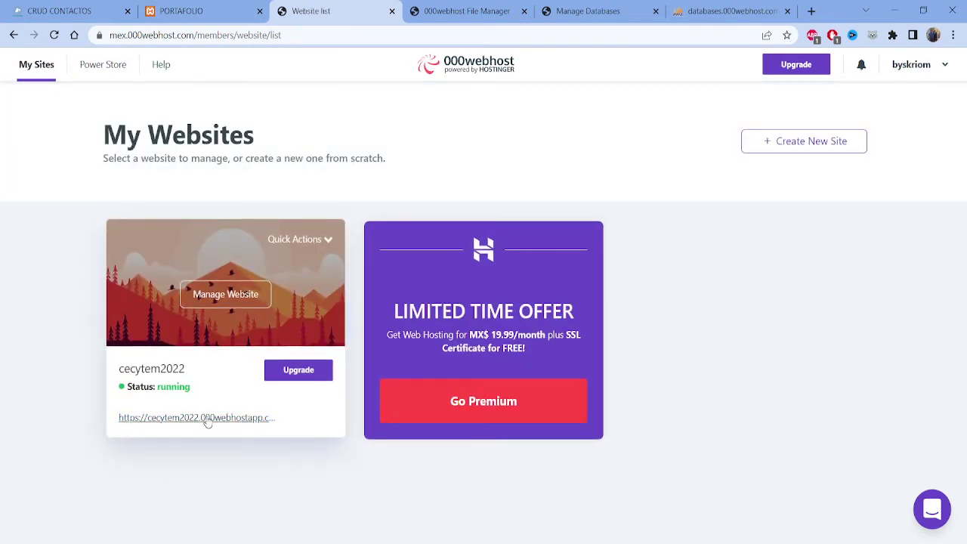
click(553, 7)
click(457, 8)
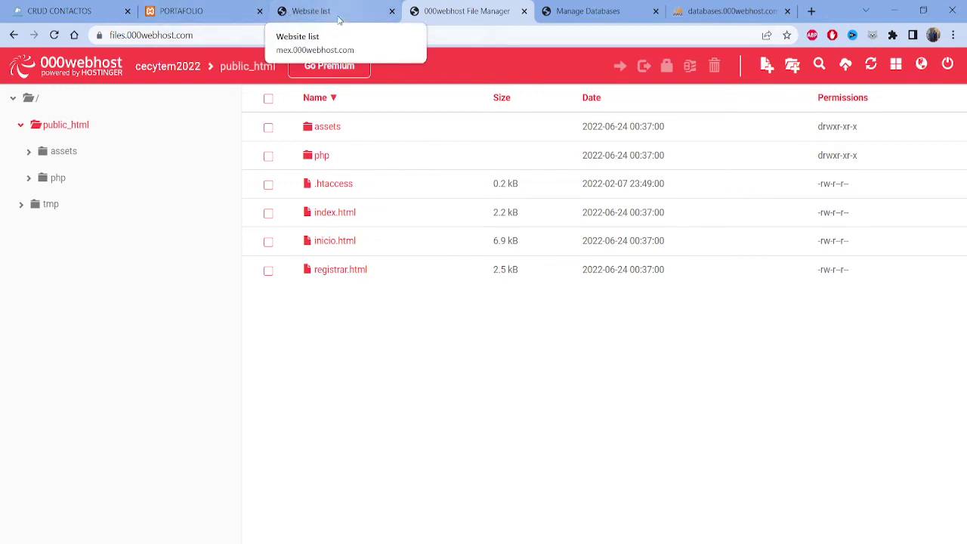
click(324, 10)
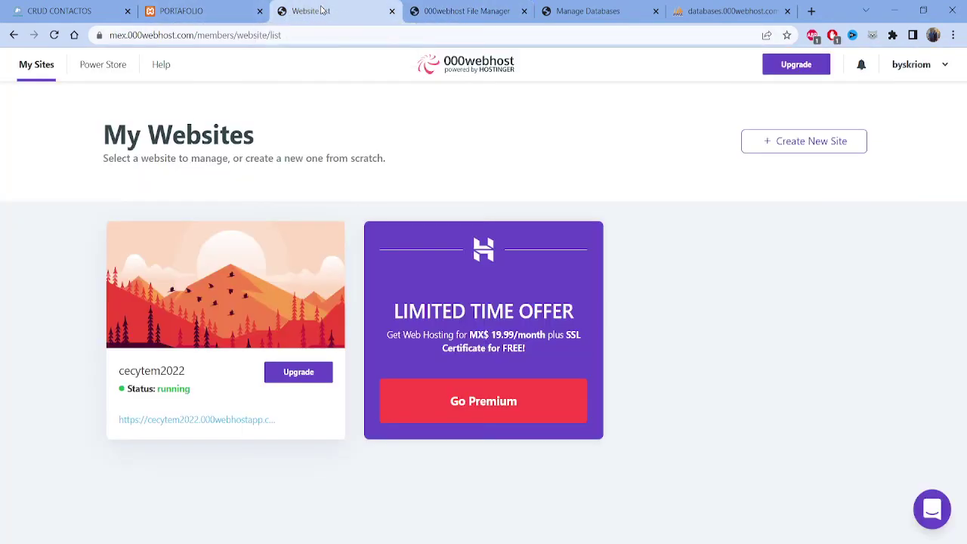
click(219, 421)
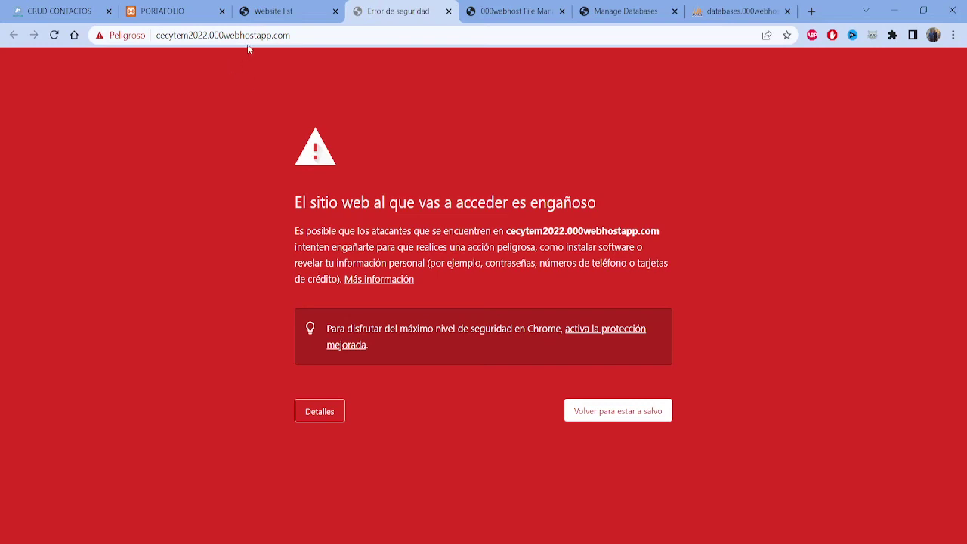
Bypass Chrome's warning to load the CECYTEM login page, then open public_html/php in File Manager.
click(325, 412)
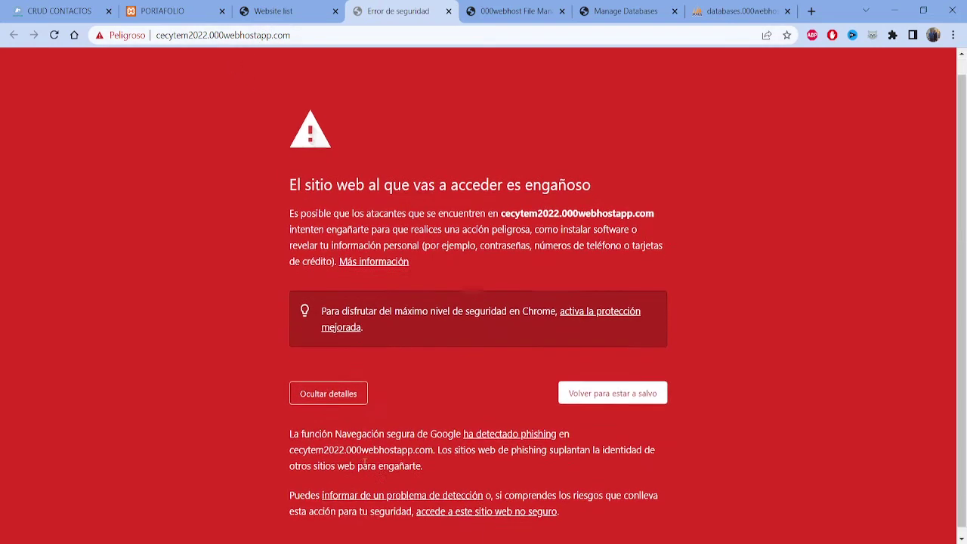
click(497, 507)
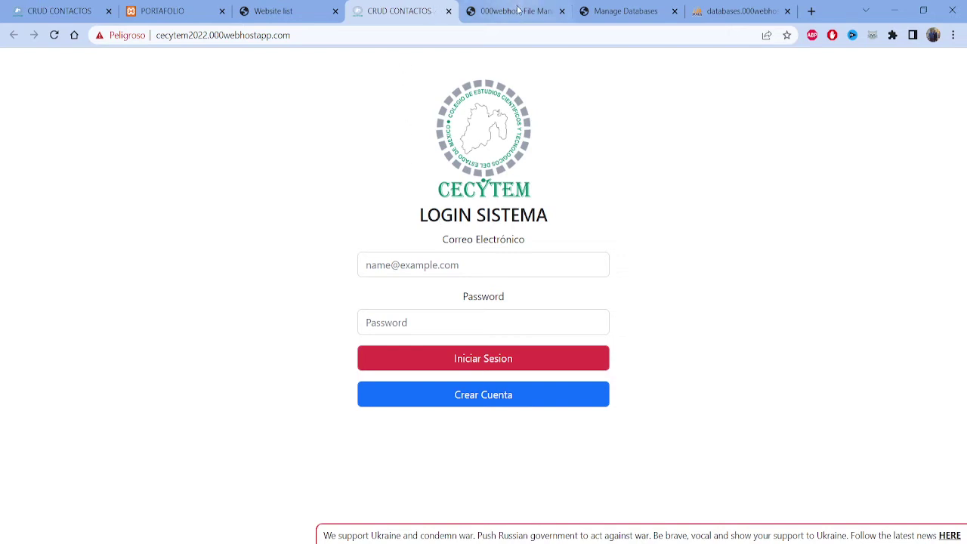
click(544, 8)
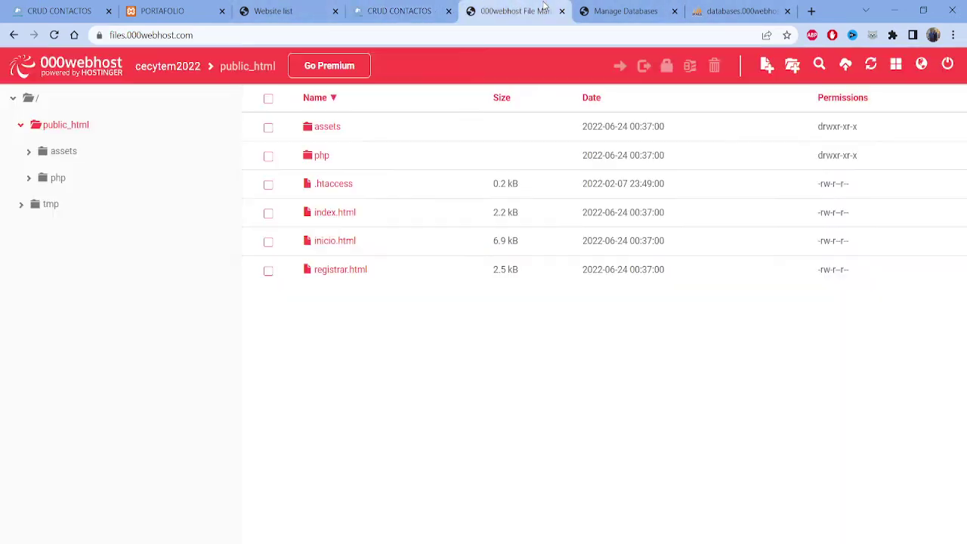
double_click(318, 156)
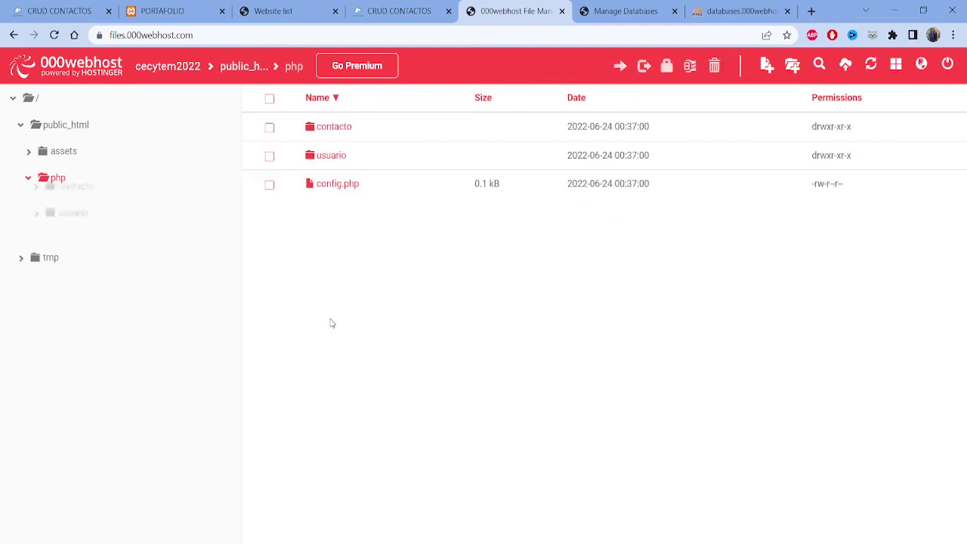
Open config.php in 000webhost's editor next to the Notepad credential notes.
click(332, 189)
right_click(331, 187)
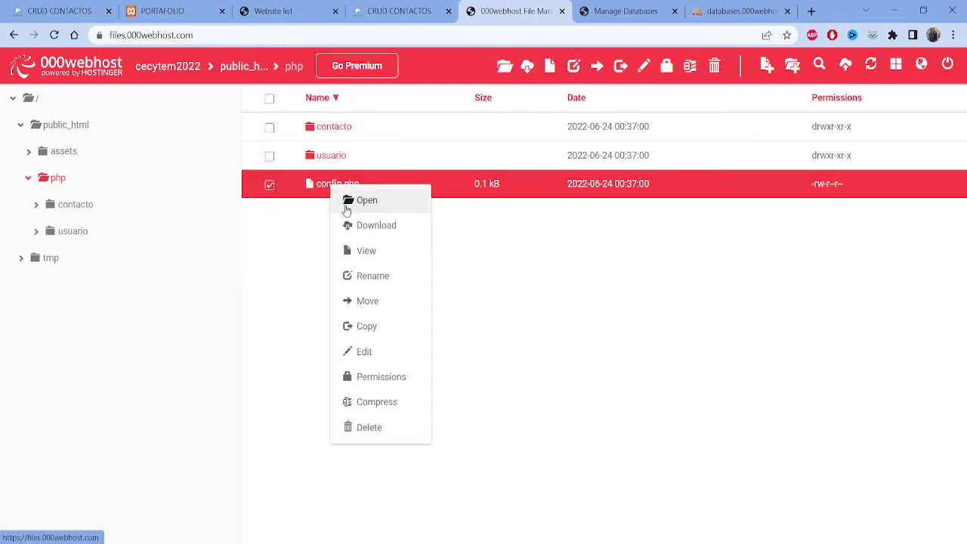
click(377, 352)
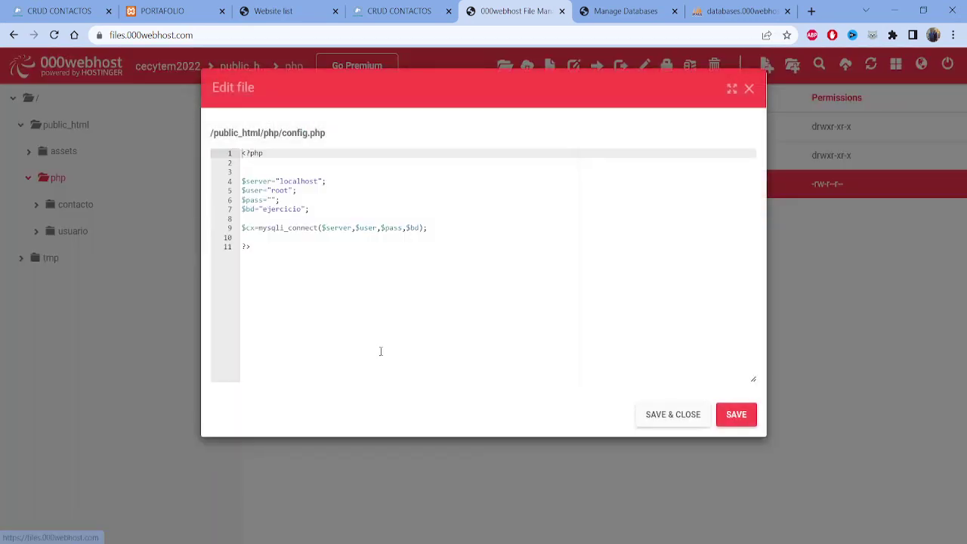
key(alt+Tab)
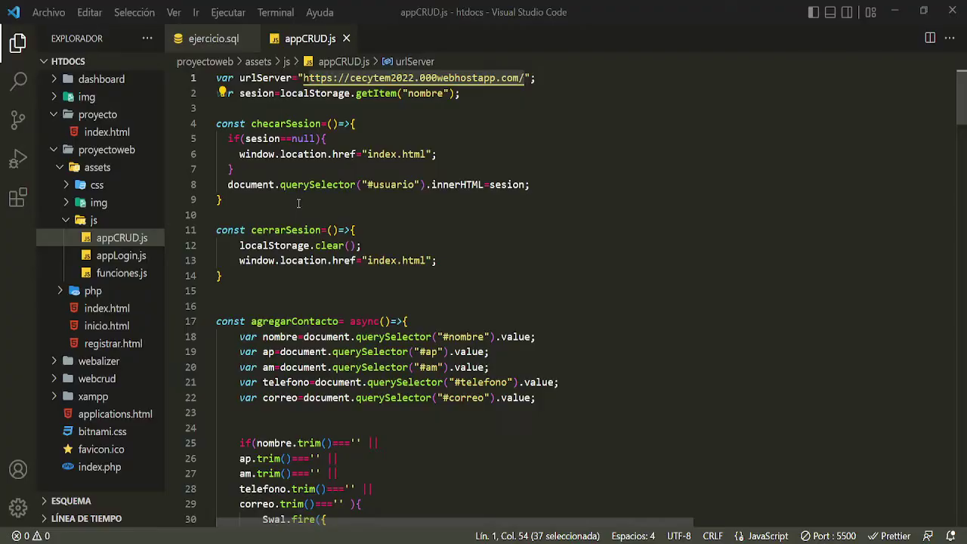
key(alt+Tab)
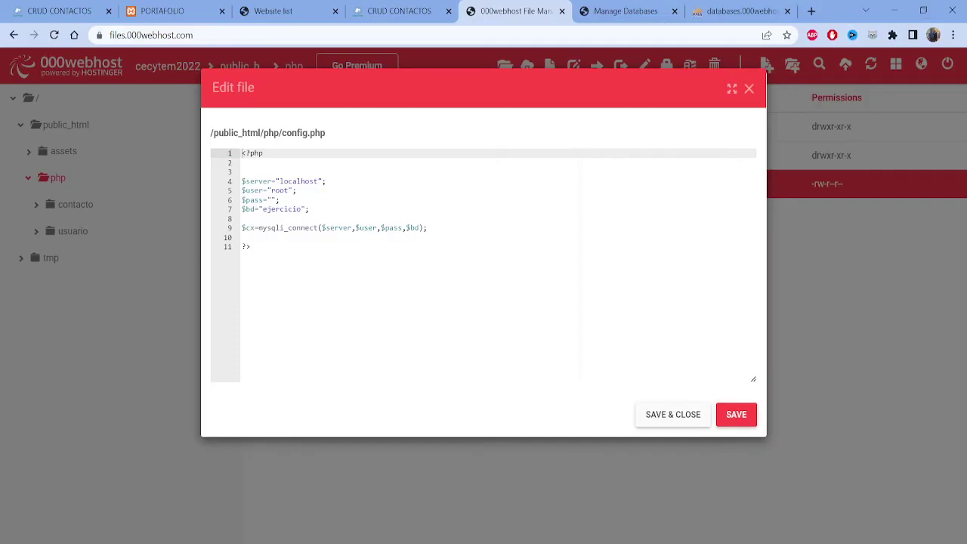
key(alt+Tab)
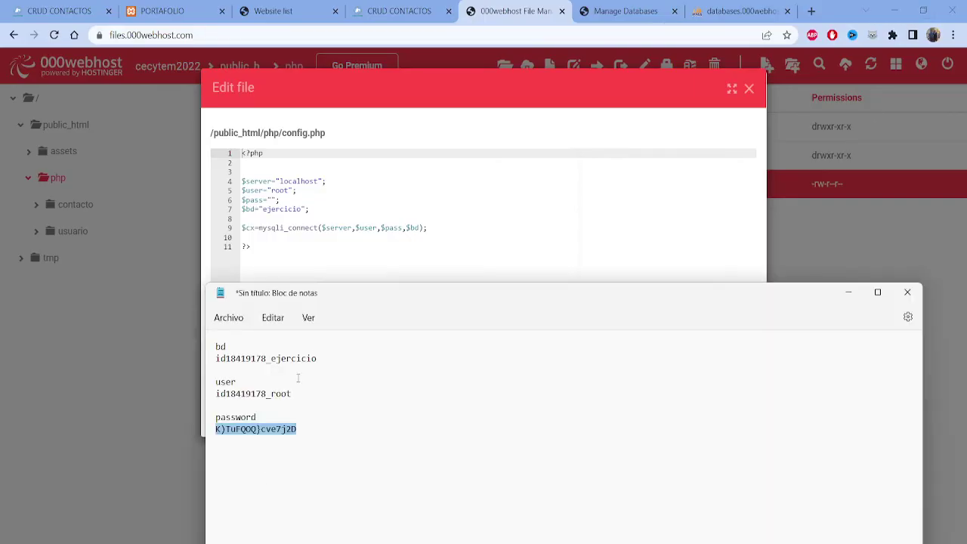
Paste the hosted password into $pass and the hosted user name over root.
click(271, 200)
key(ctrl+v)
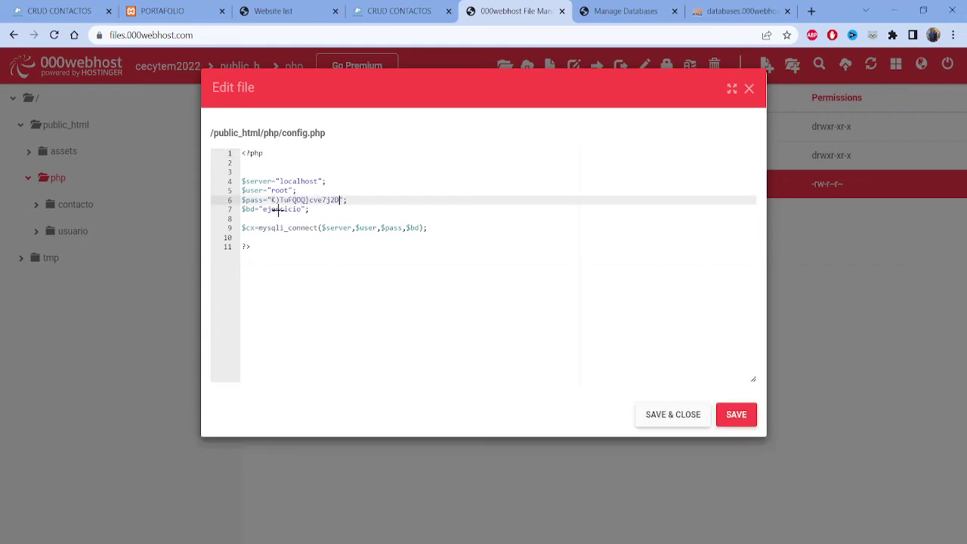
key(alt+Tab)
drag(307, 393, 206, 390)
key(ctrl+c)
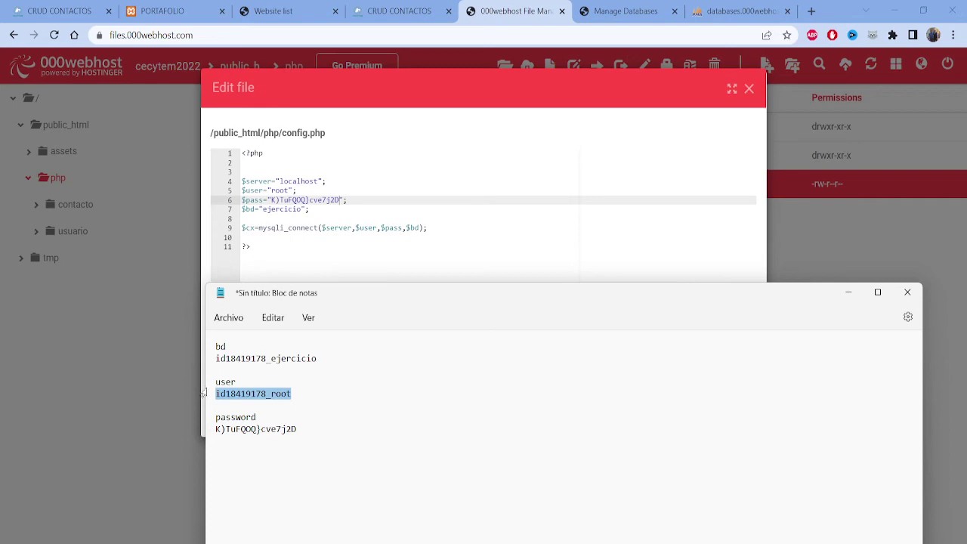
double_click(280, 190)
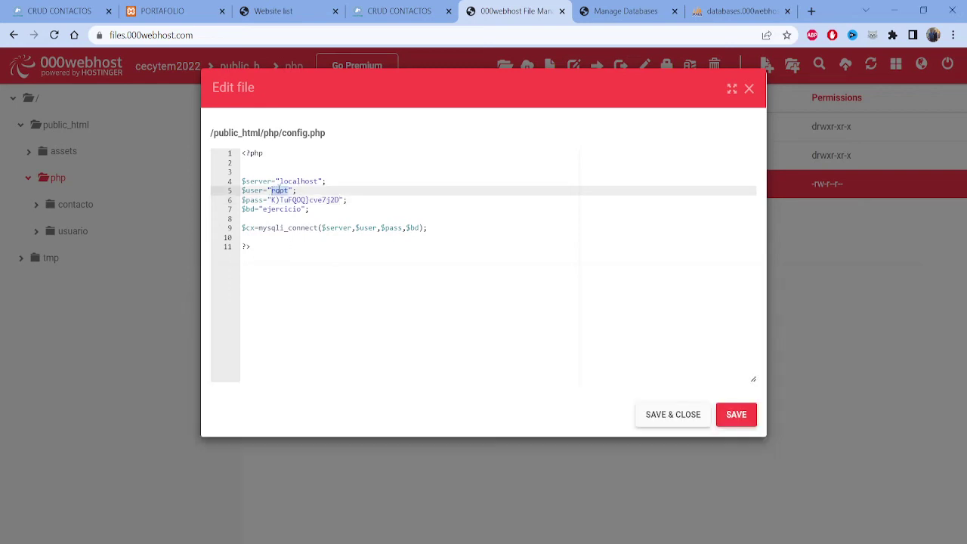
key(ctrl+v)
Replace the database name ejercicio with the hosted one, then save and close config.php.
key(alt+Tab)
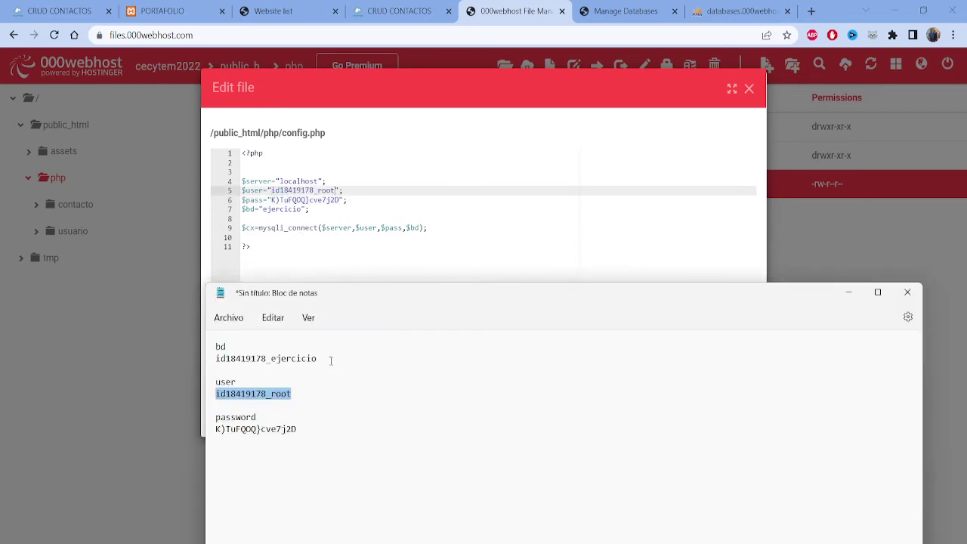
click(330, 360)
drag(319, 359, 216, 359)
key(ctrl+c)
click(226, 347)
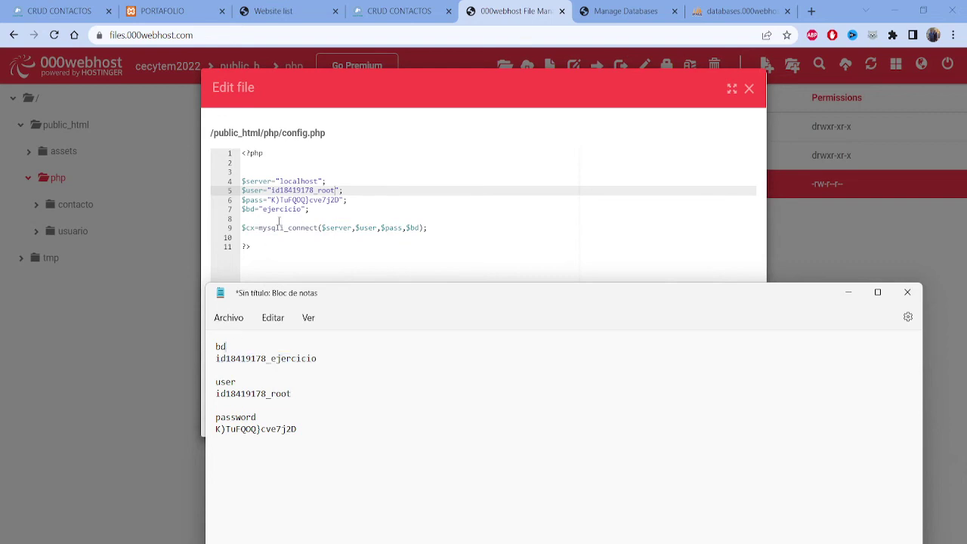
drag(320, 359, 225, 359)
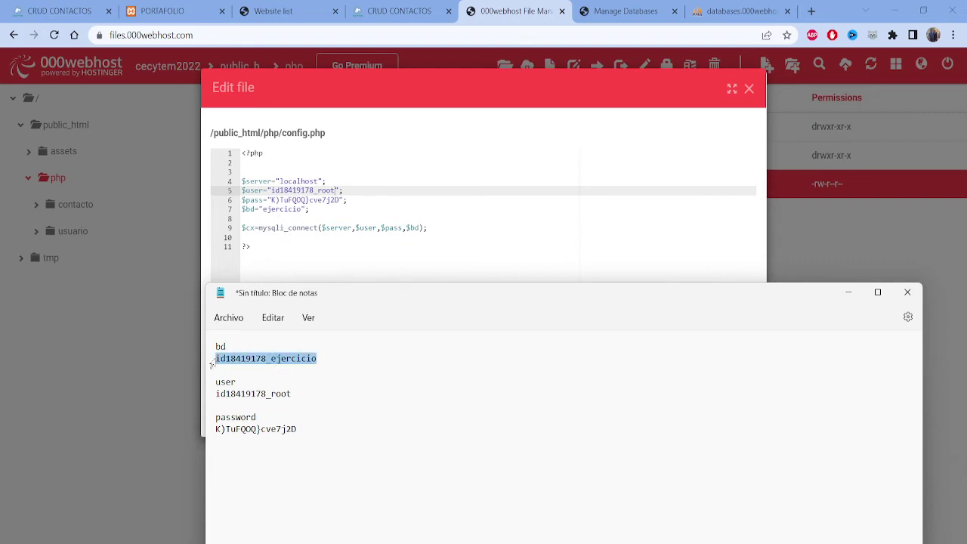
double_click(288, 210)
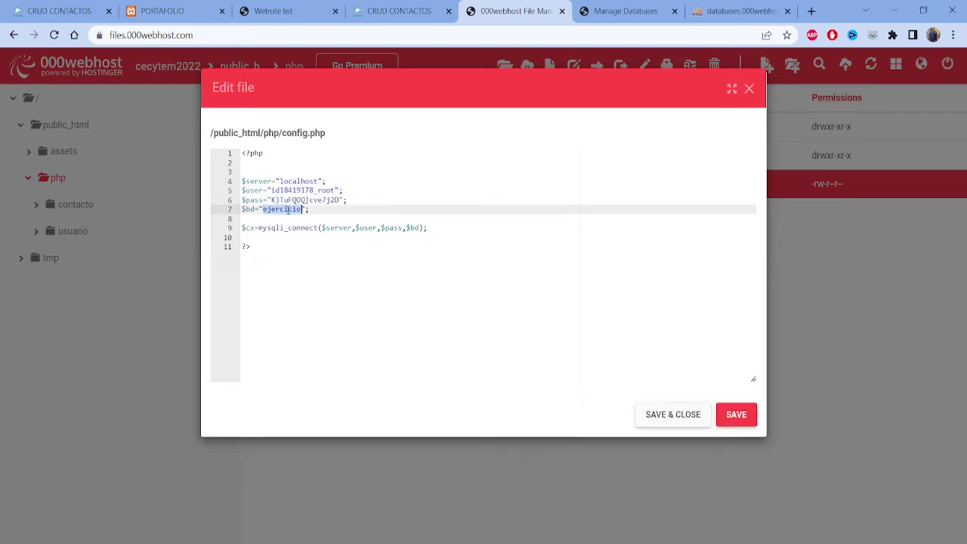
key(ctrl+v)
click(656, 417)
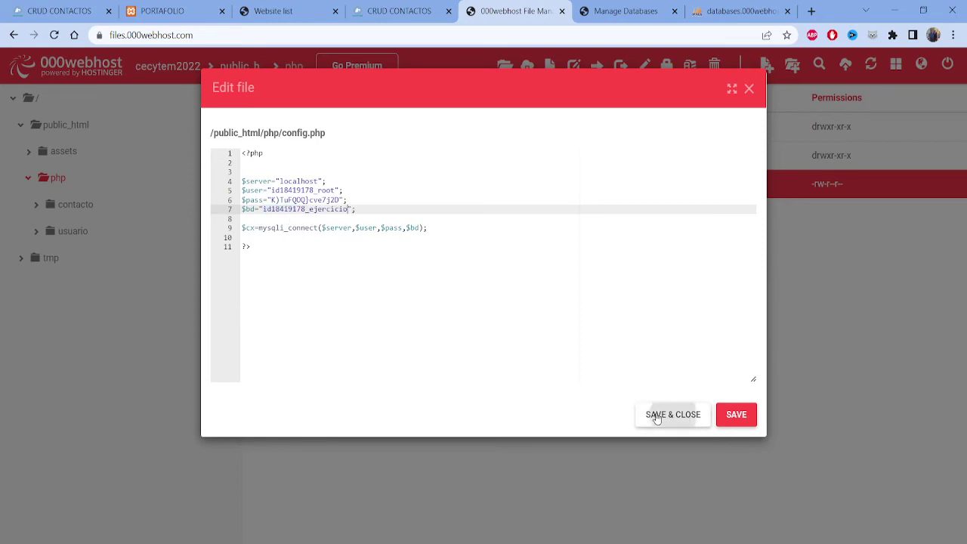
Log in to the live CRUD Contactos page with the saved e-mail and account password.
click(394, 11)
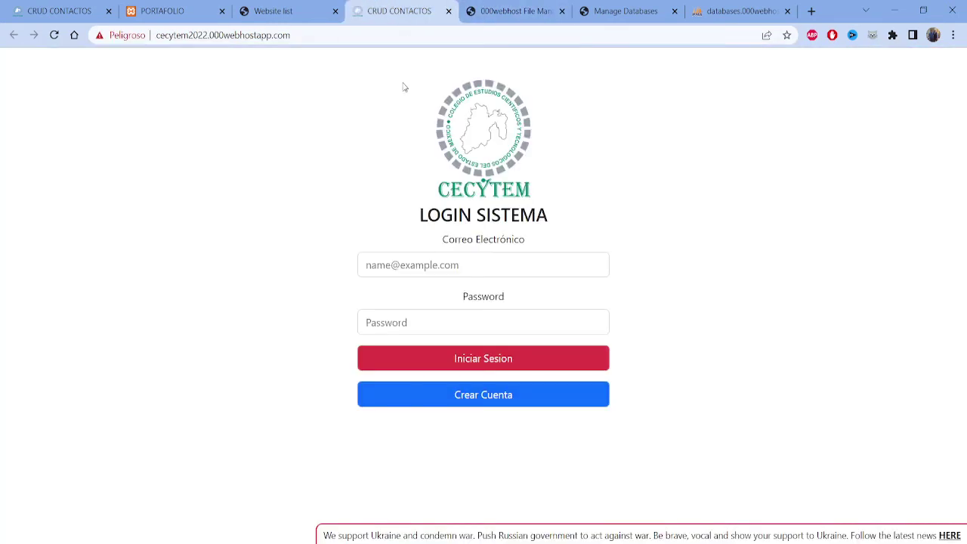
click(421, 264)
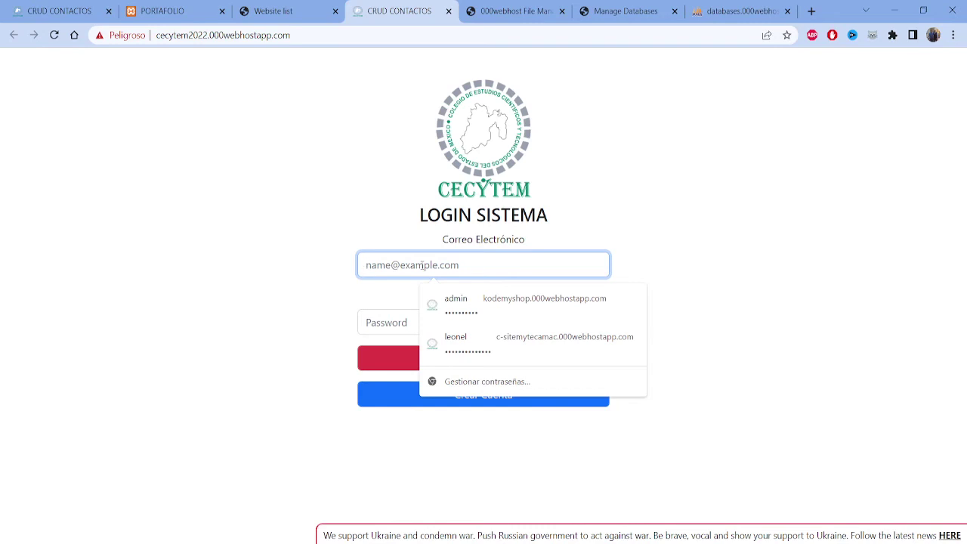
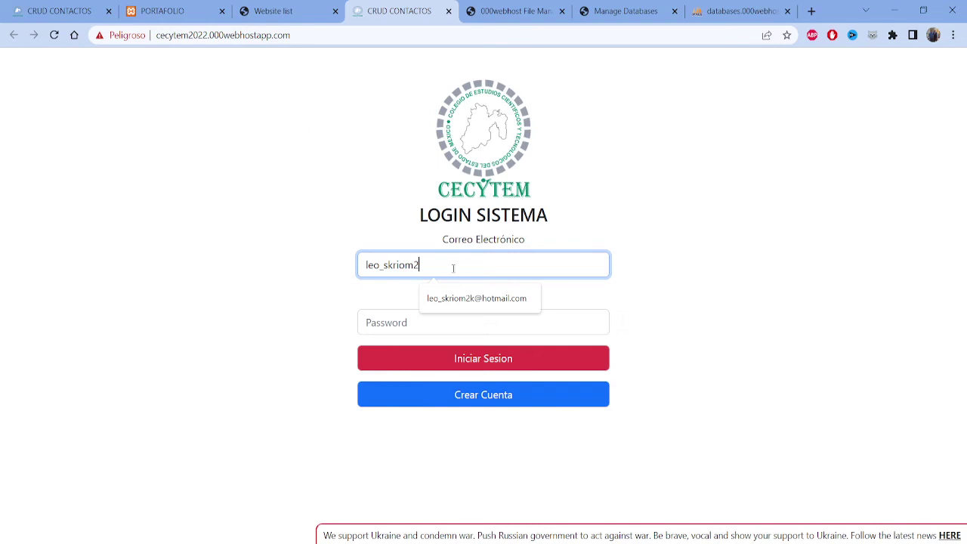
click(465, 298)
click(442, 324)
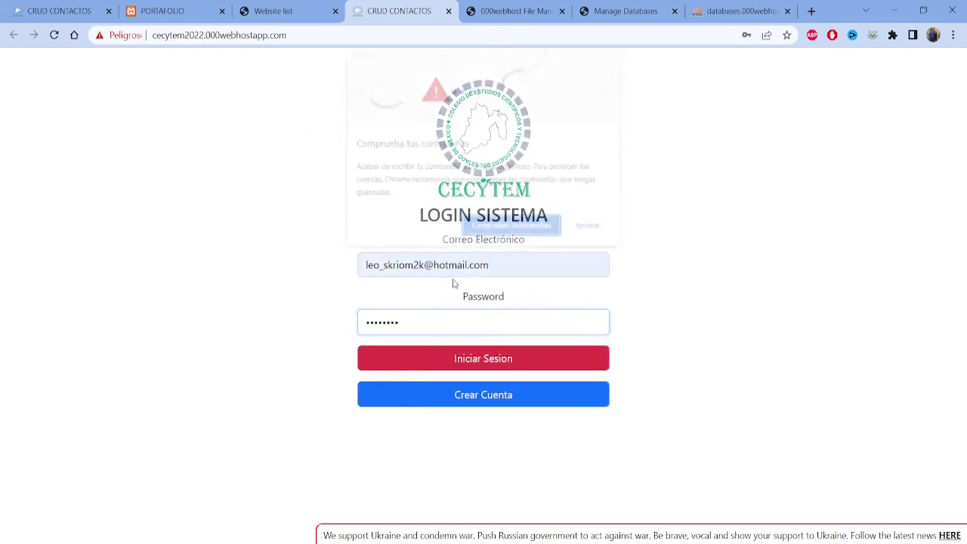
click(613, 228)
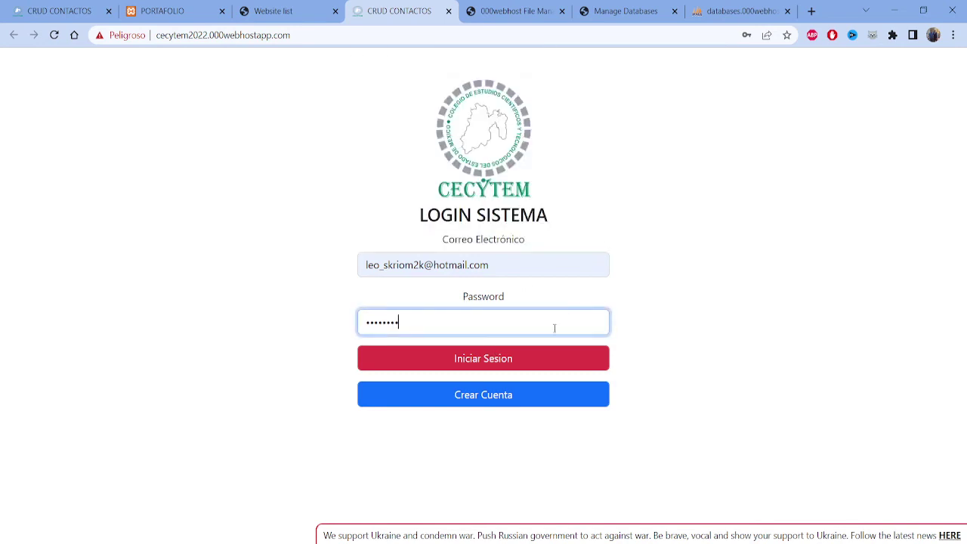
click(528, 362)
Acknowledge the welcome message and expand the deceptive-site warning details on inicio.html.
click(488, 361)
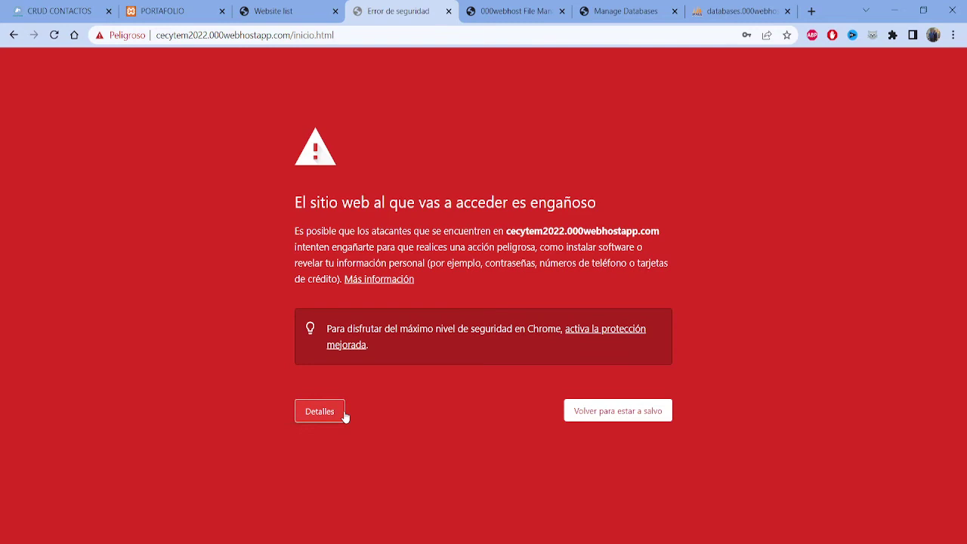
click(343, 414)
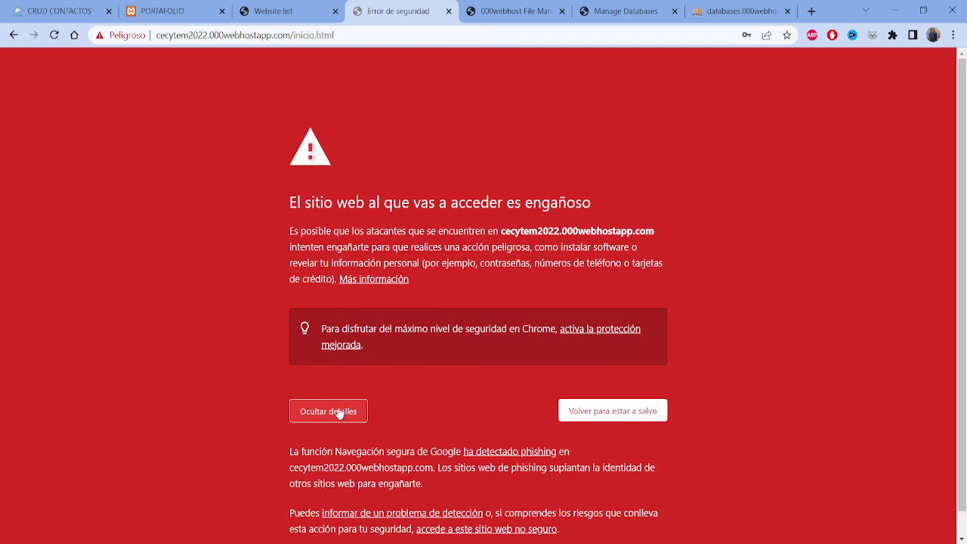
scroll(466, 521, down, 1)
Get past the warning and password prompt to the site's Agregar Contacto form.
click(506, 504)
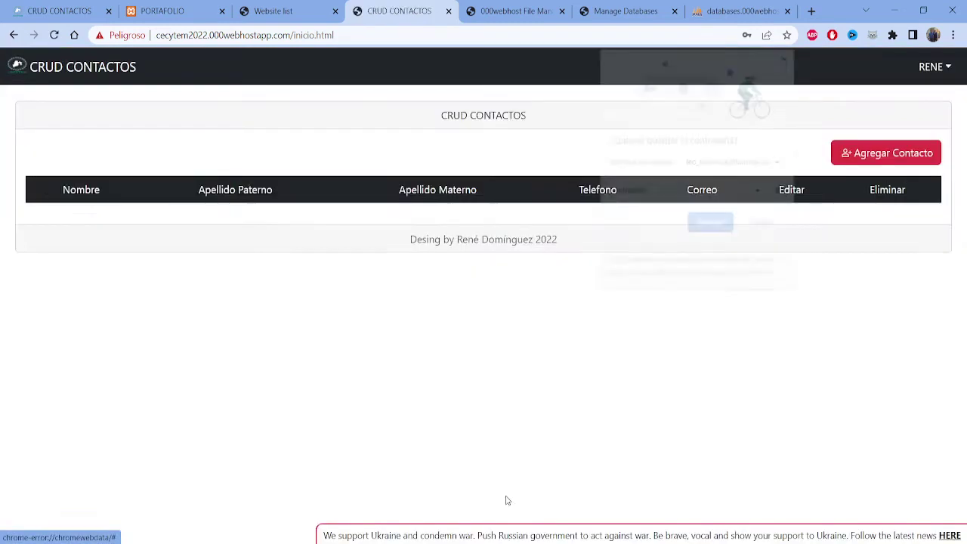
click(764, 225)
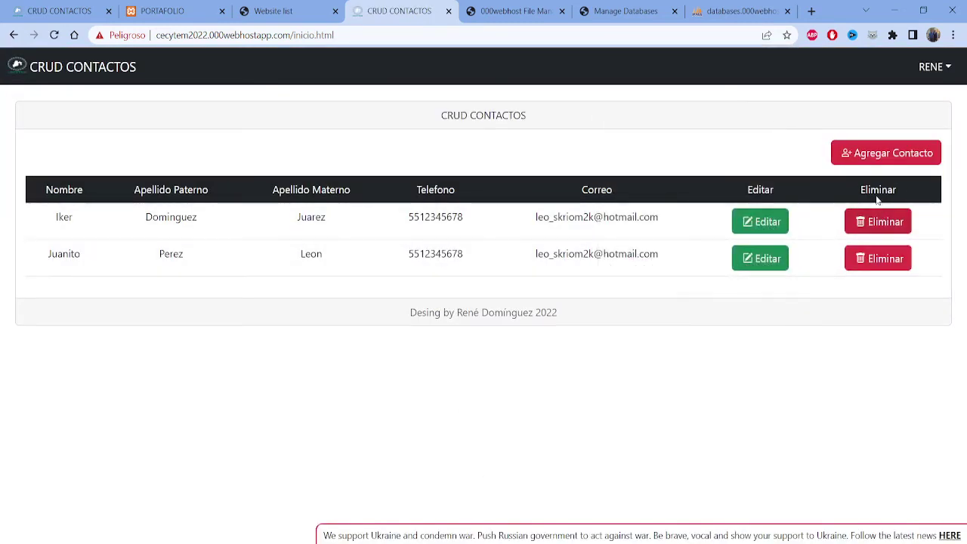
click(894, 155)
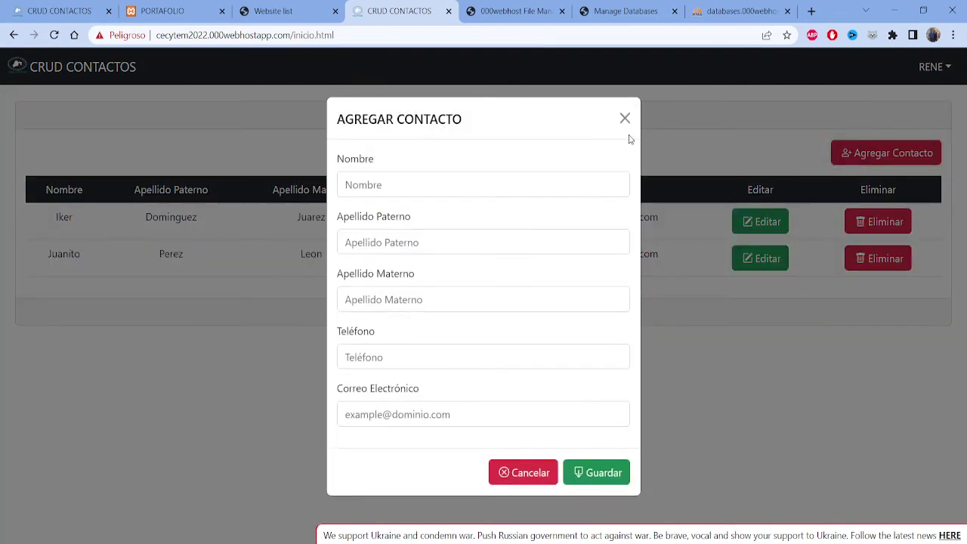
Save a test contact with dummy values bdf, dfg, fgh, phone 34534, e-mail fdgdf.
click(472, 189)
text(bdf)
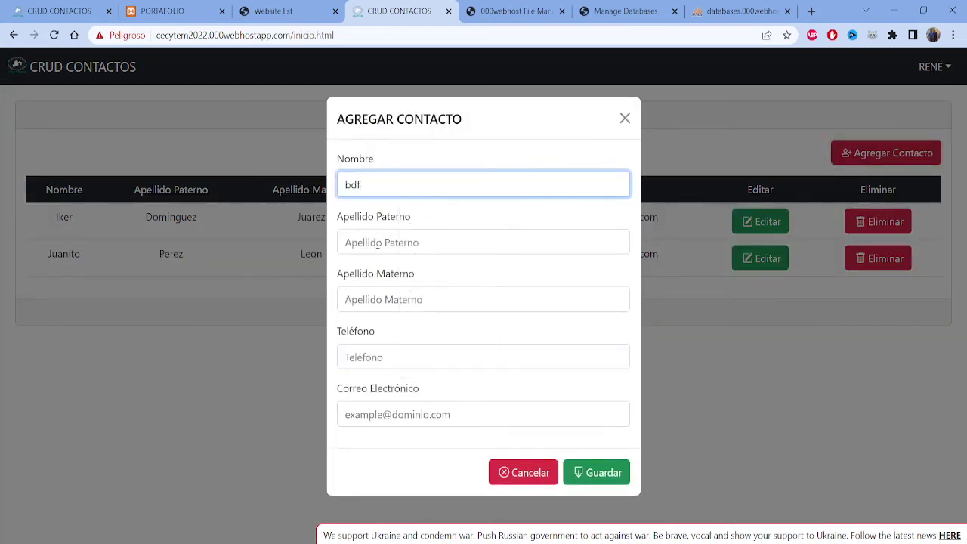
click(377, 243)
text(dfg)
click(368, 299)
text(fgh)
click(376, 358)
text(df)
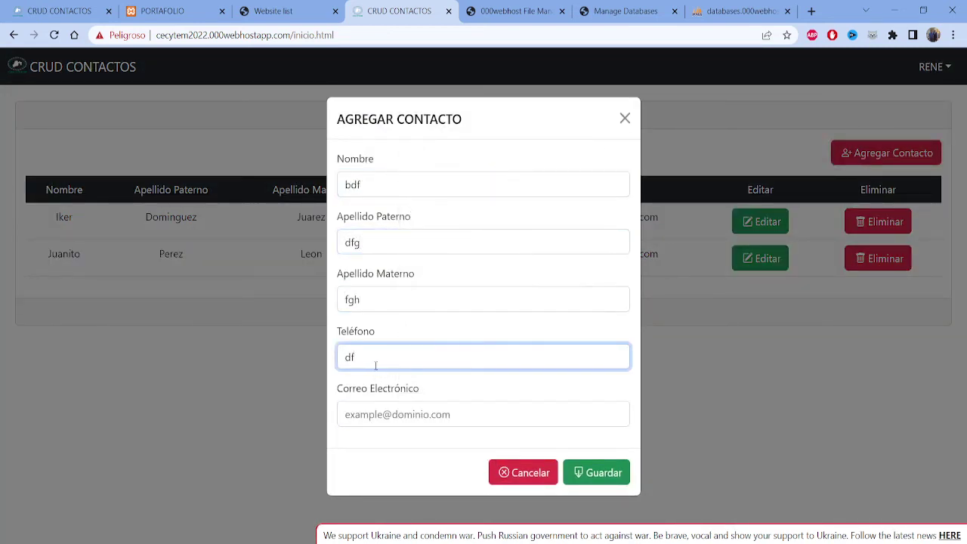
key(BackSpace)
text(34534)
click(381, 415)
text(fd)
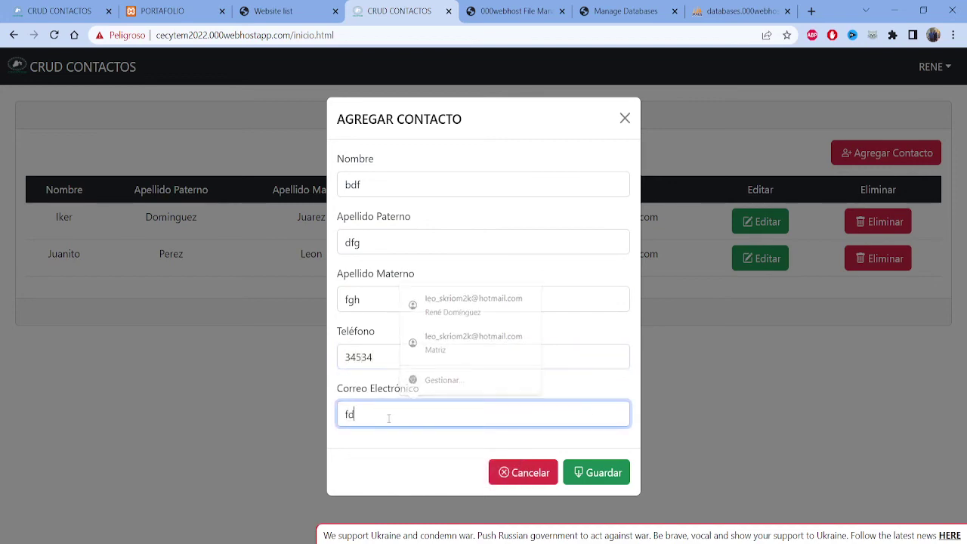
text(gdf)
click(609, 476)
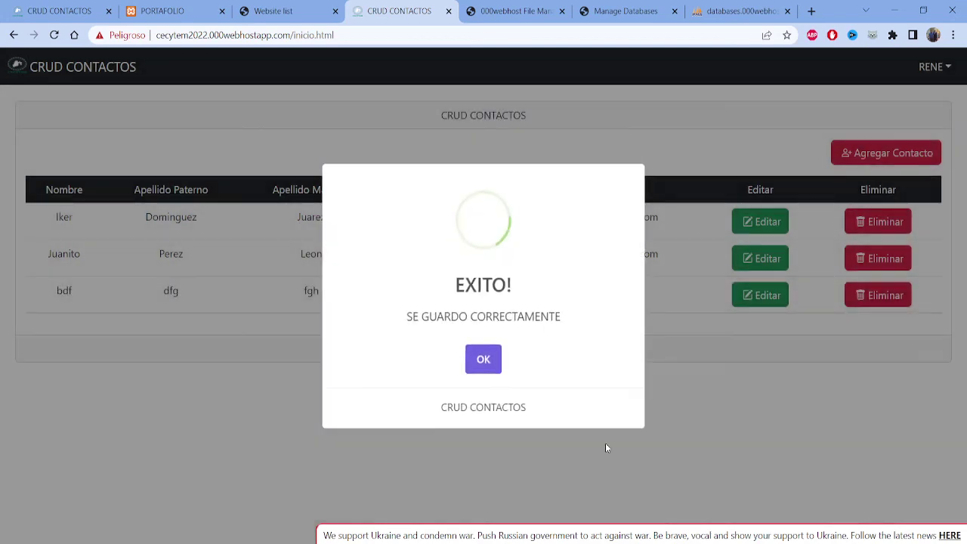
click(483, 358)
Delete the test contact, confirming with SI, leaving the two original contacts.
click(878, 295)
click(462, 328)
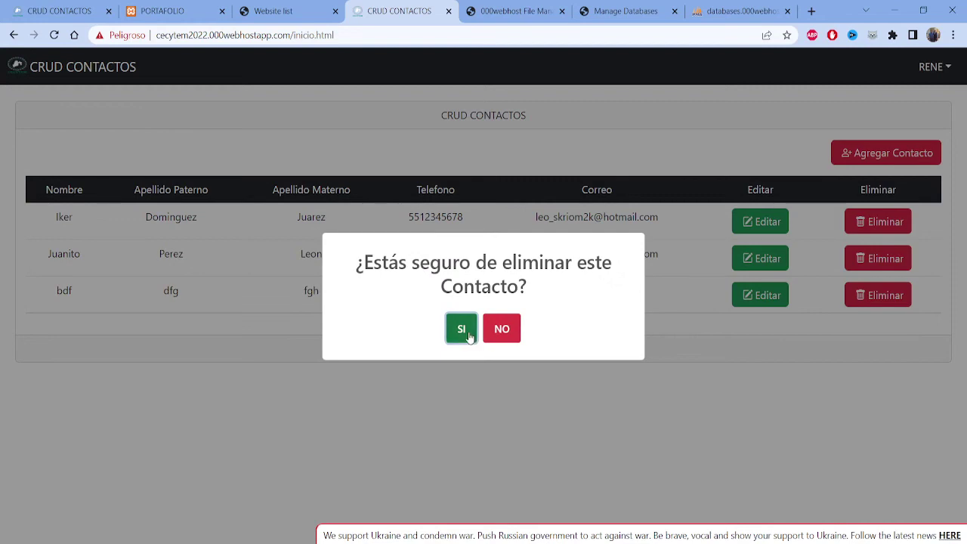
click(484, 359)
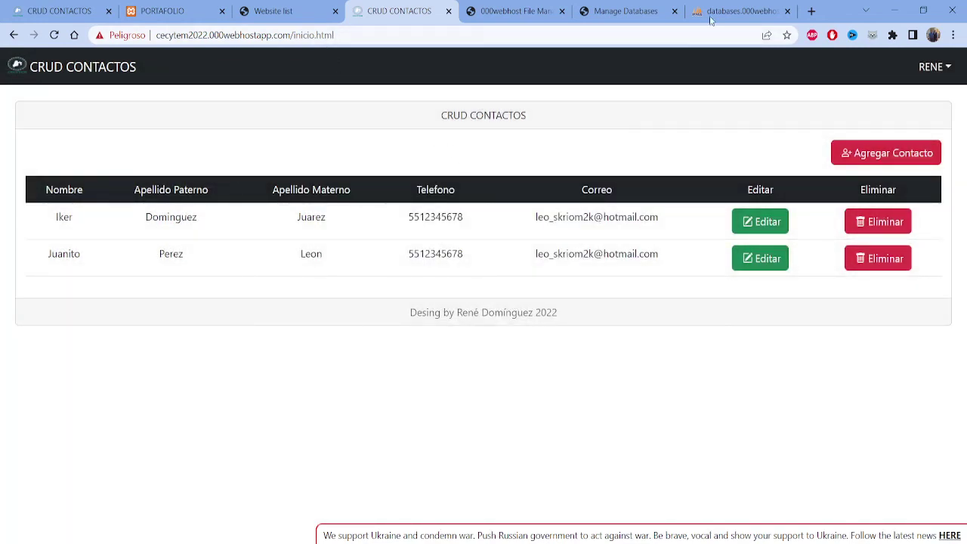
click(548, 11)
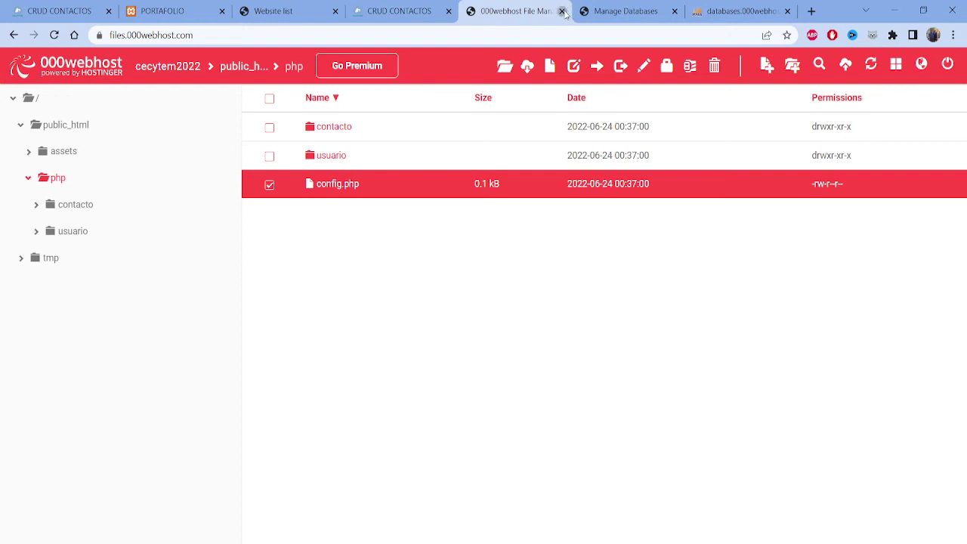
Close the File Manager, Manage Databases and phpMyAdmin tabs.
click(562, 11)
click(562, 10)
click(562, 11)
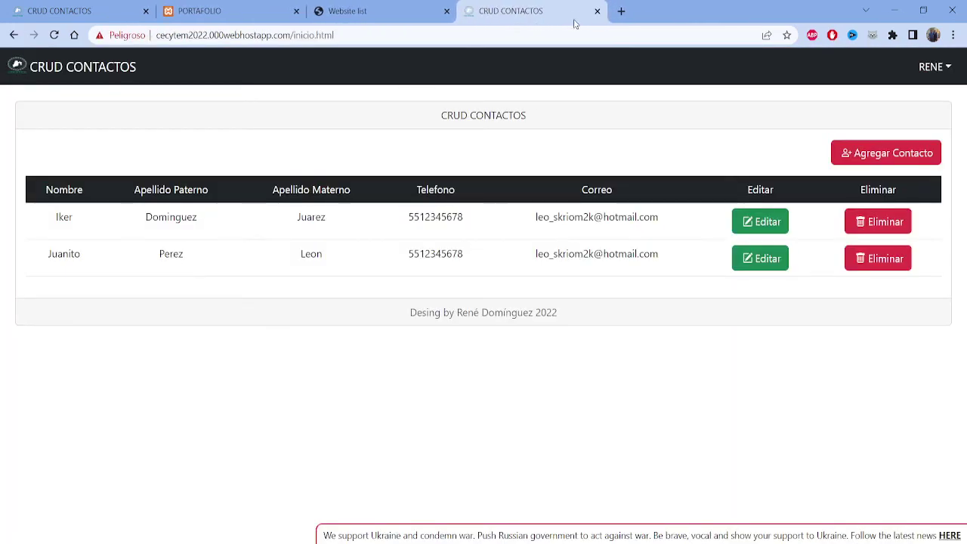
click(408, 11)
click(503, 12)
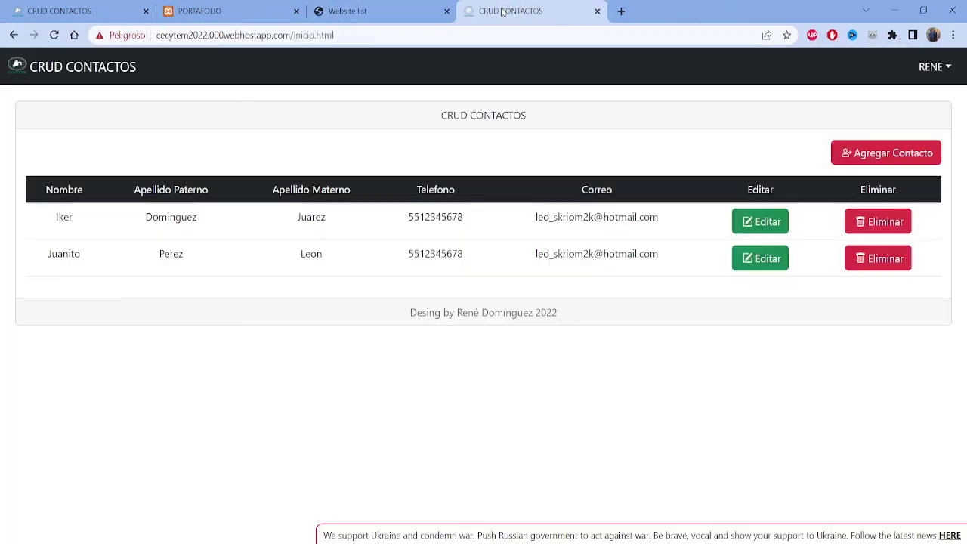
Search Google for netlify in a new tab.
click(621, 11)
text(net)
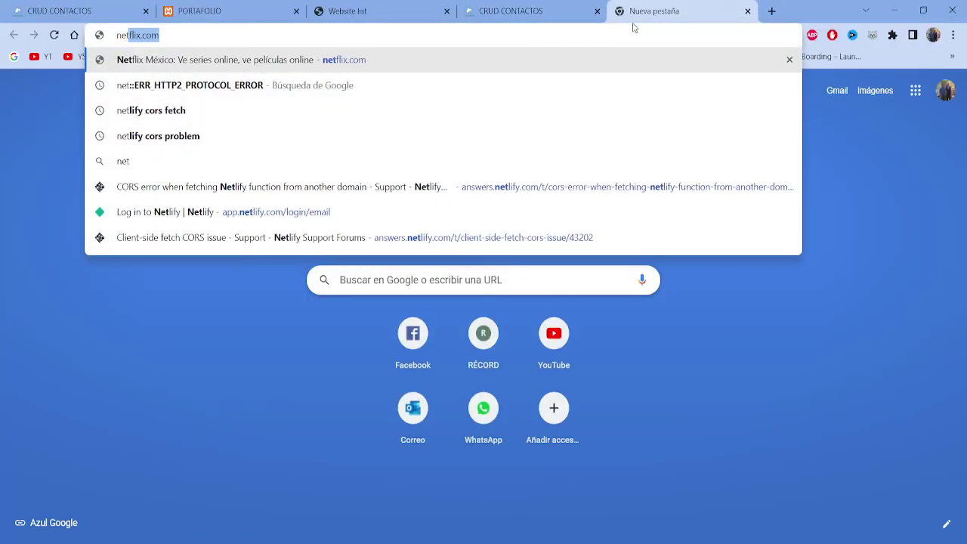
text(lify)
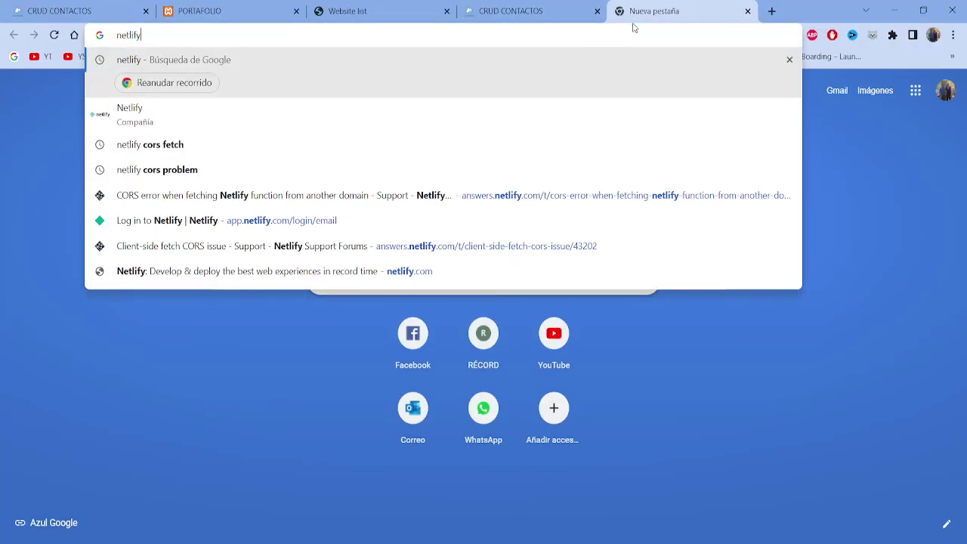
key(Return)
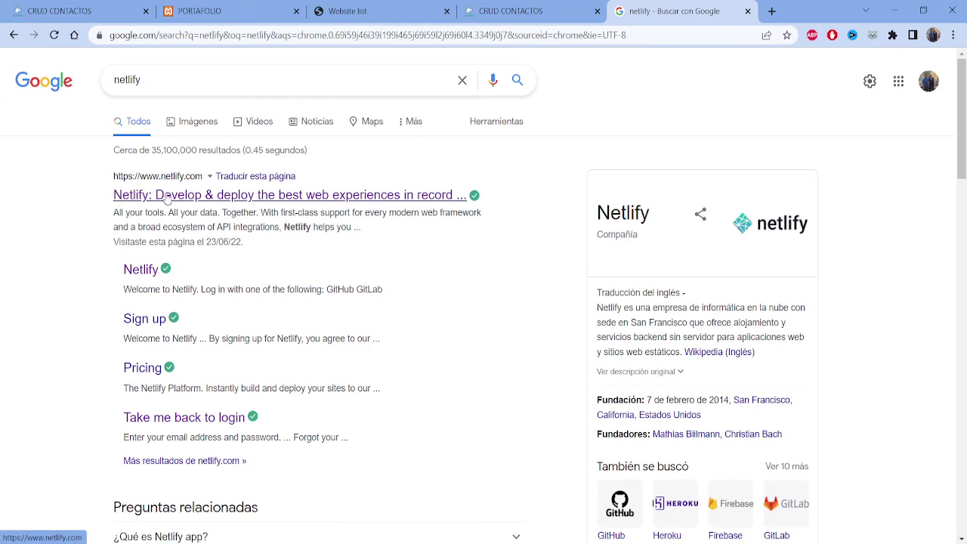
Log in to netlify.com and reach the Sites list with spectacular-mousse-cb125e and soyrene-pacientes.
click(376, 196)
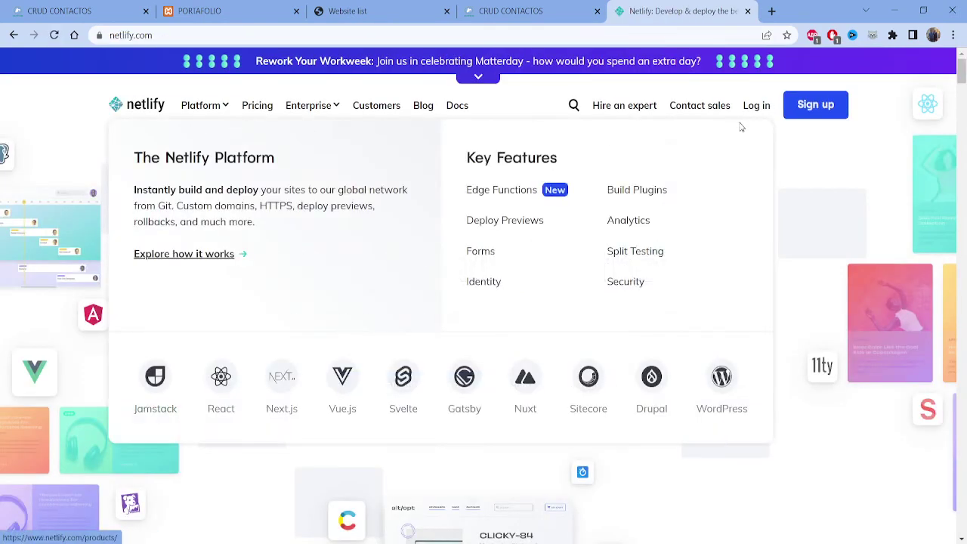
click(756, 105)
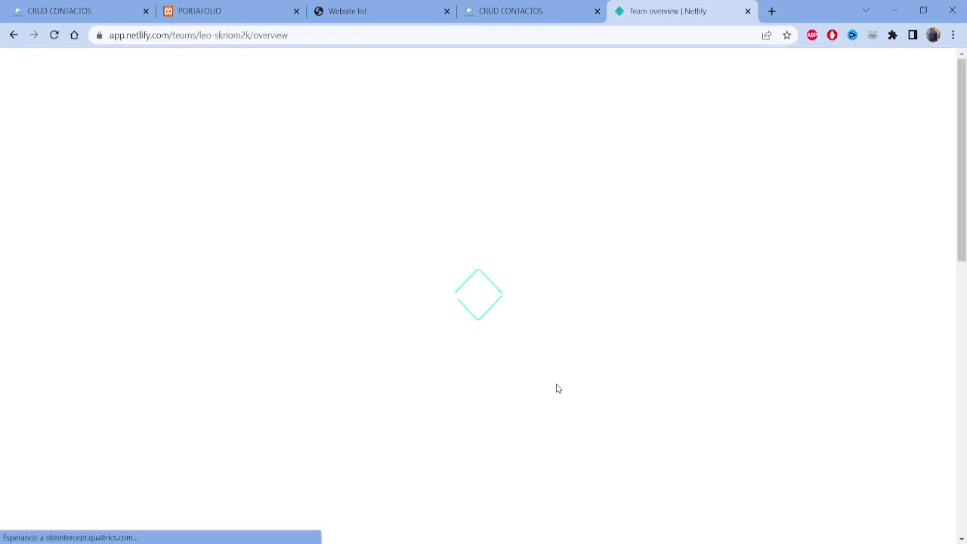
scroll(293, 377, down, 2)
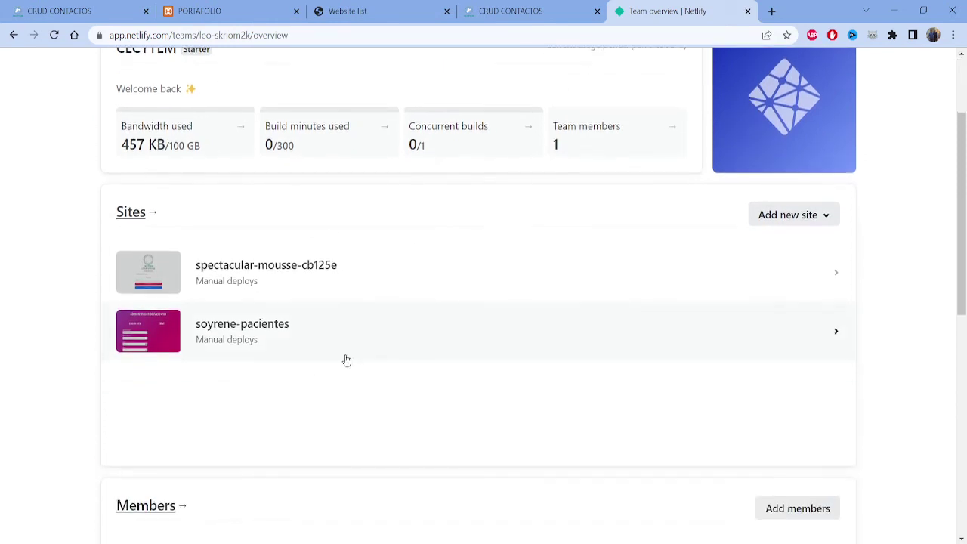
click(132, 212)
scroll(383, 302, down, 3)
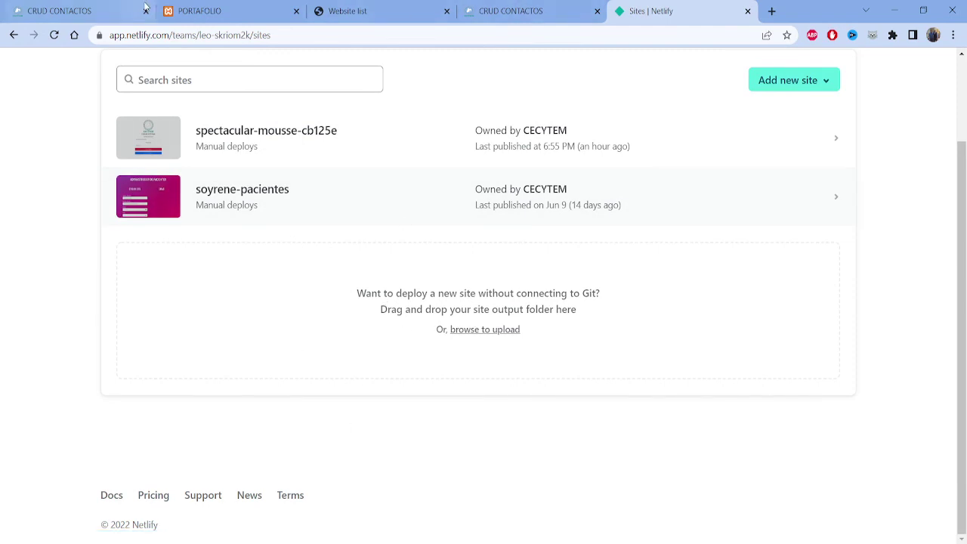
click(199, 11)
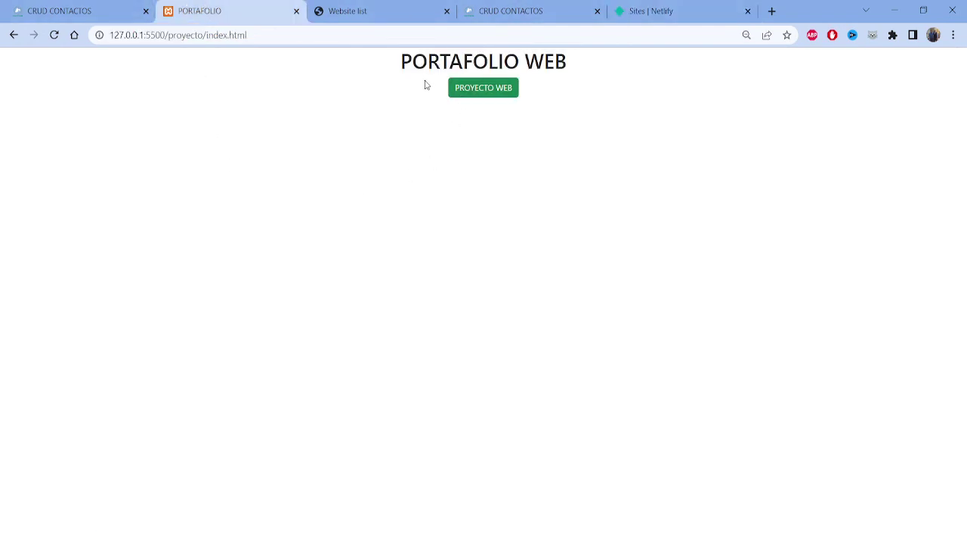
Look over the CRUD Contactos, portfolio, Netlify Sites and 000webhost website list tabs.
click(485, 96)
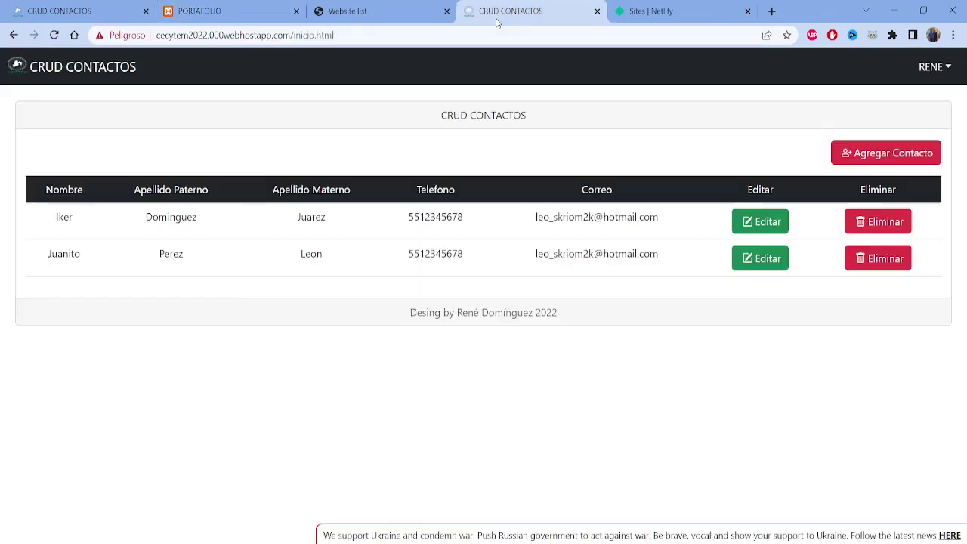
click(236, 12)
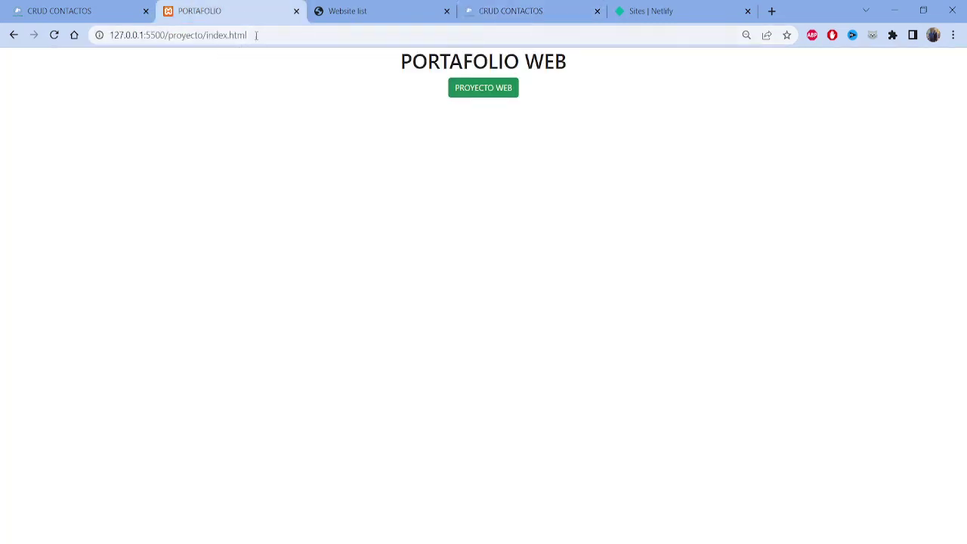
click(257, 36)
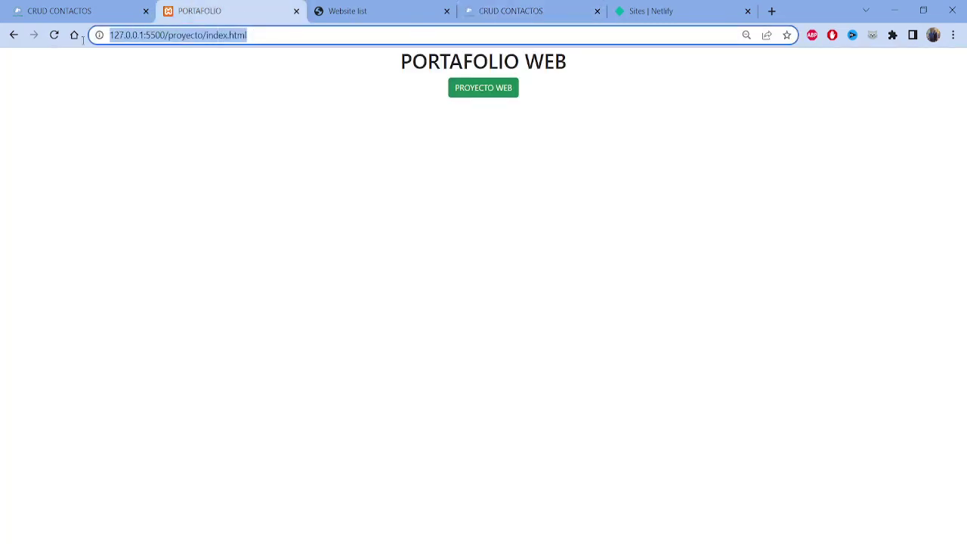
click(657, 11)
click(510, 12)
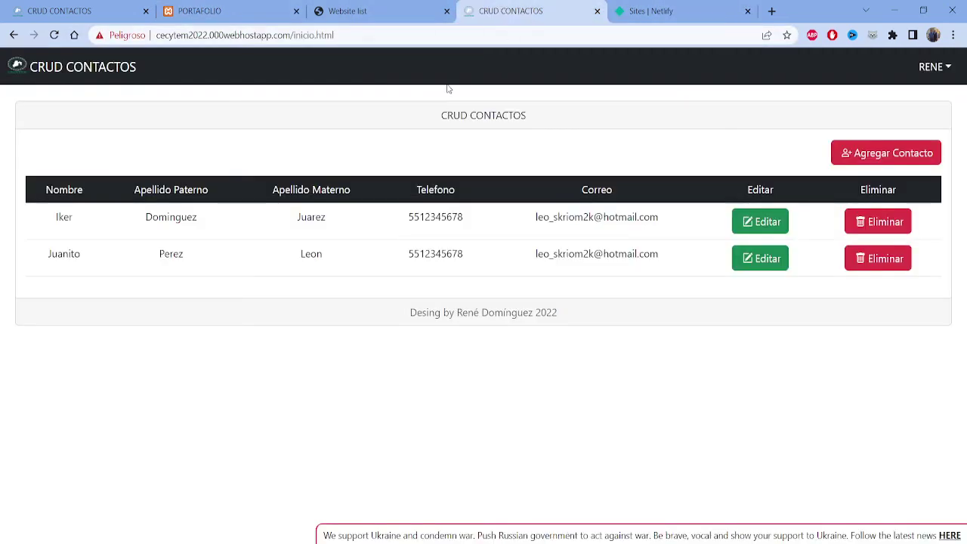
click(388, 13)
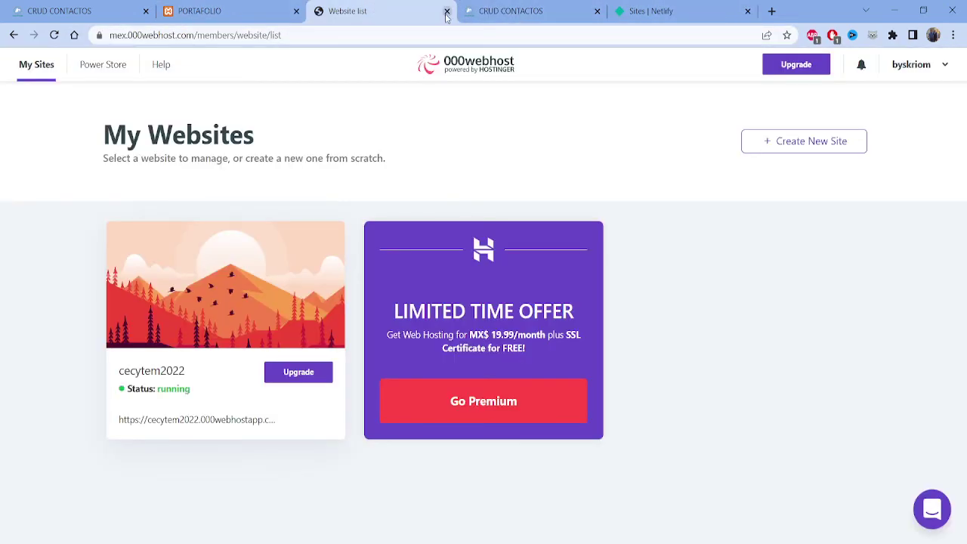
click(658, 11)
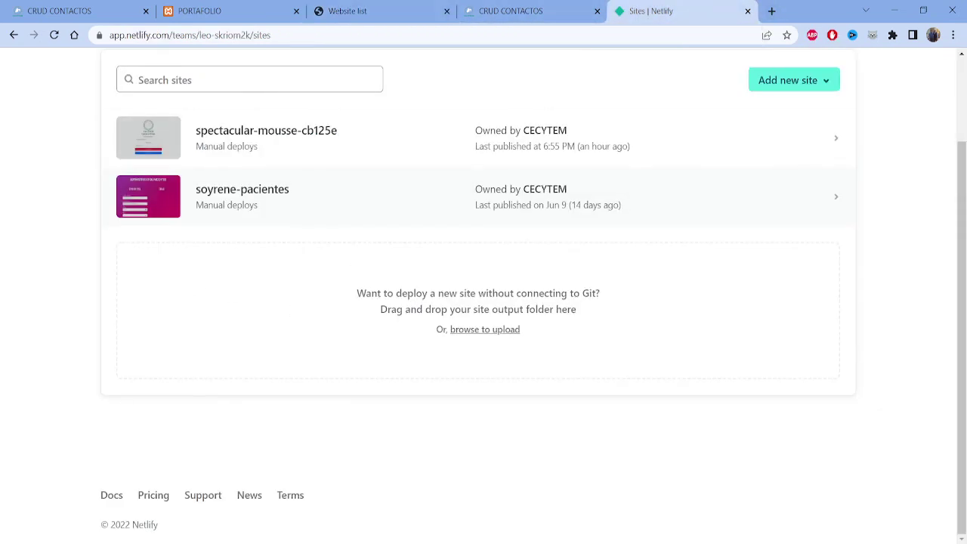
Return to Visual Studio Code with appCRUD.js and browse the proyecto folder.
key(alt+Tab)
click(97, 114)
click(105, 146)
Open the portfolio's index.html and locate the PROYECTO WEB link on line 14.
click(98, 114)
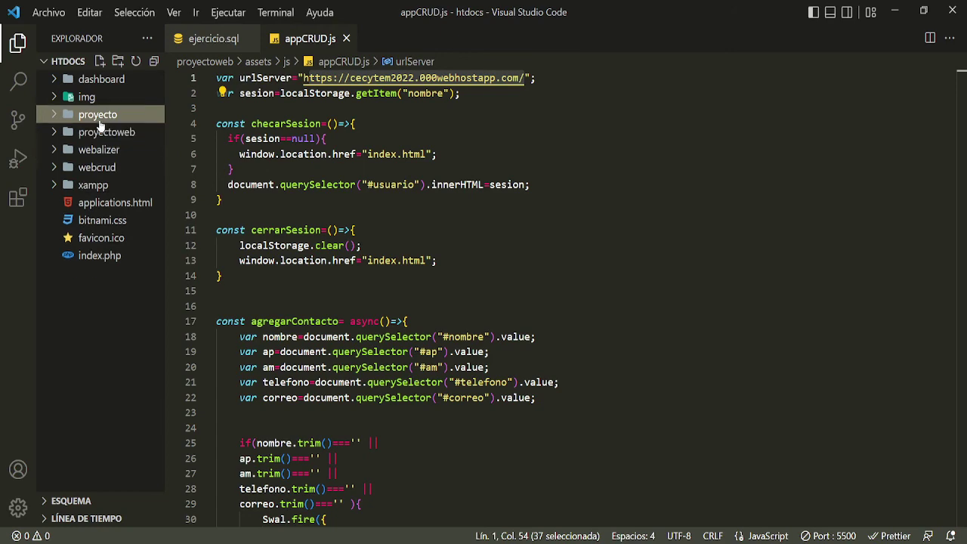
click(97, 114)
click(106, 132)
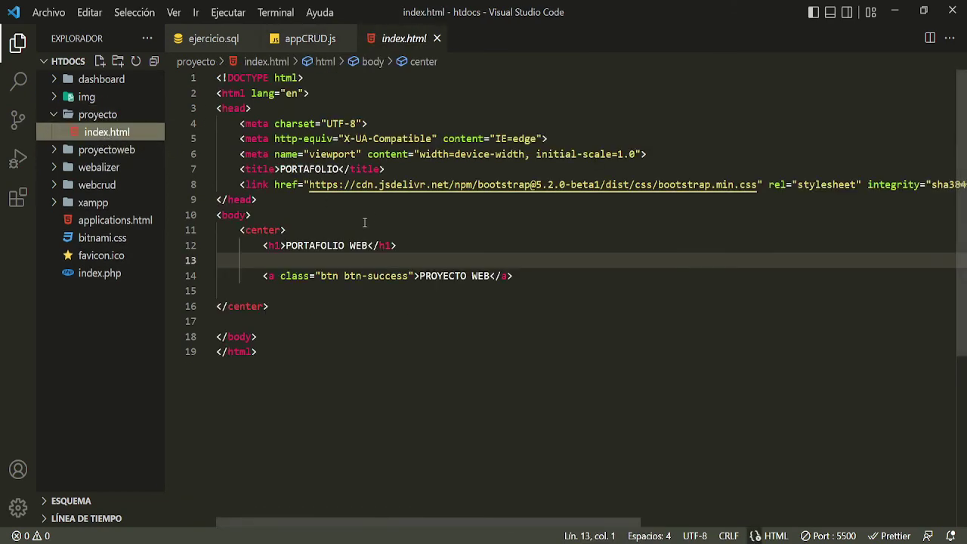
click(405, 167)
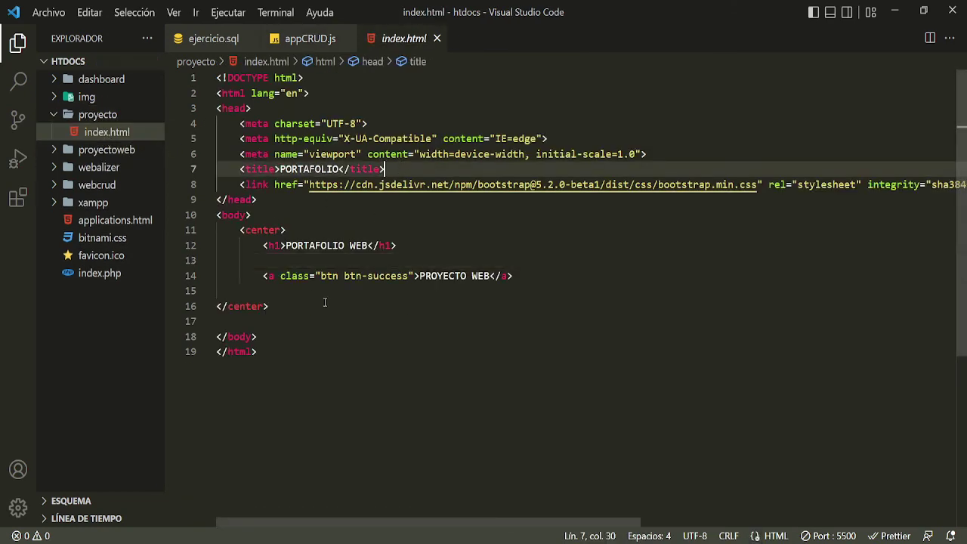
drag(421, 240, 266, 244)
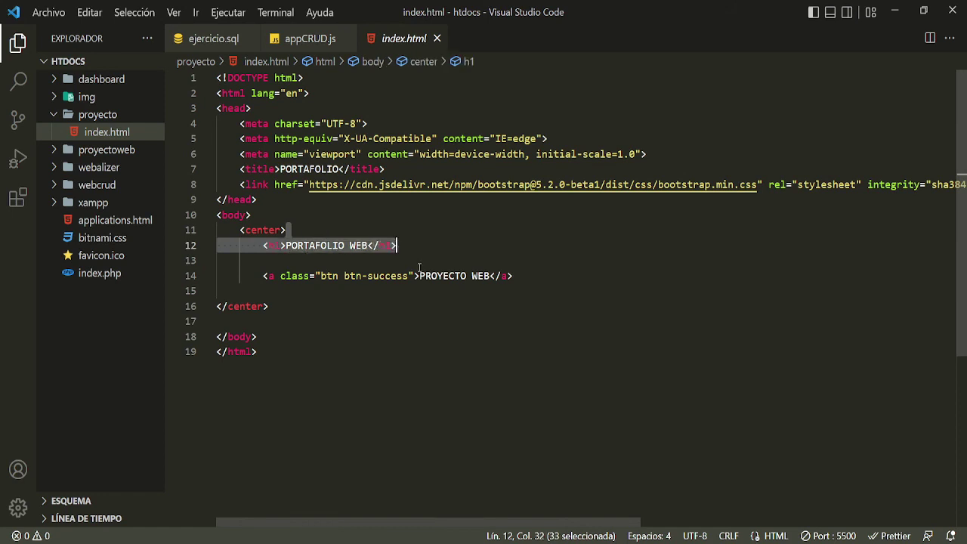
click(474, 278)
drag(517, 276, 422, 275)
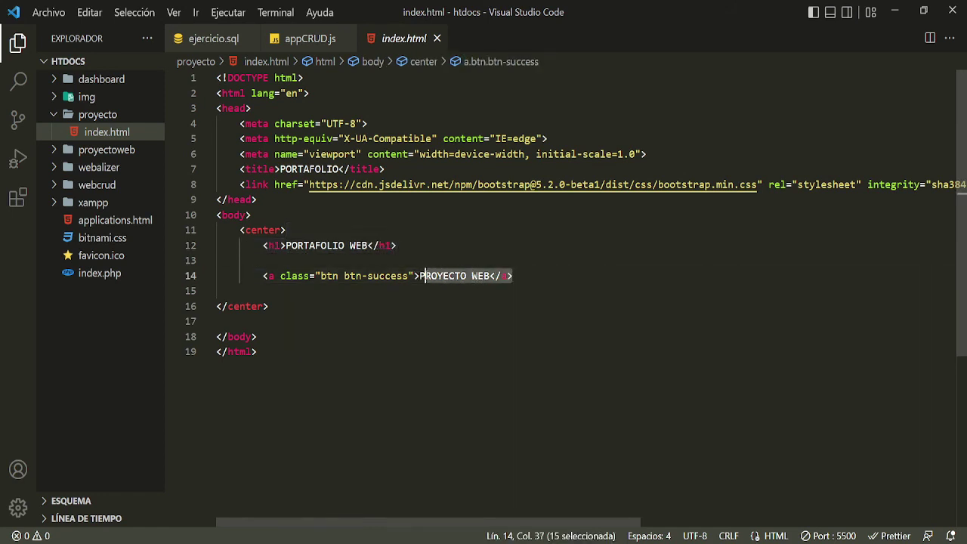
click(382, 278)
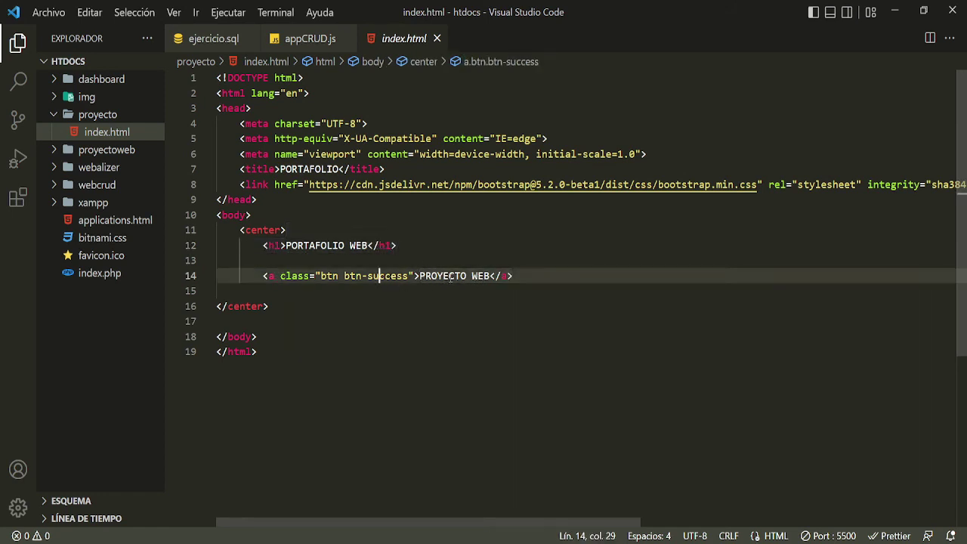
drag(414, 276, 500, 276)
Add an href attribute to the PROYECTO WEB link tag.
click(275, 277)
text(h)
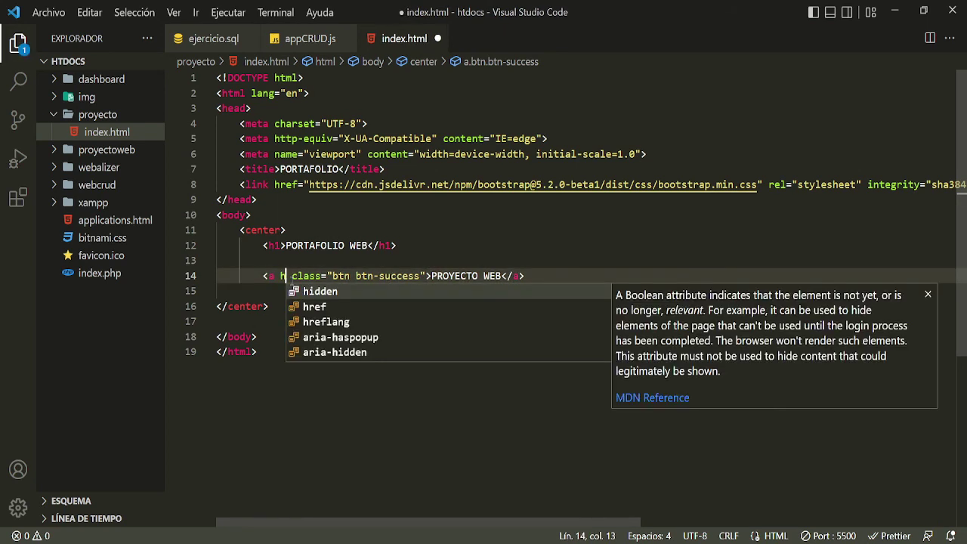
key(Down)
key(Return)
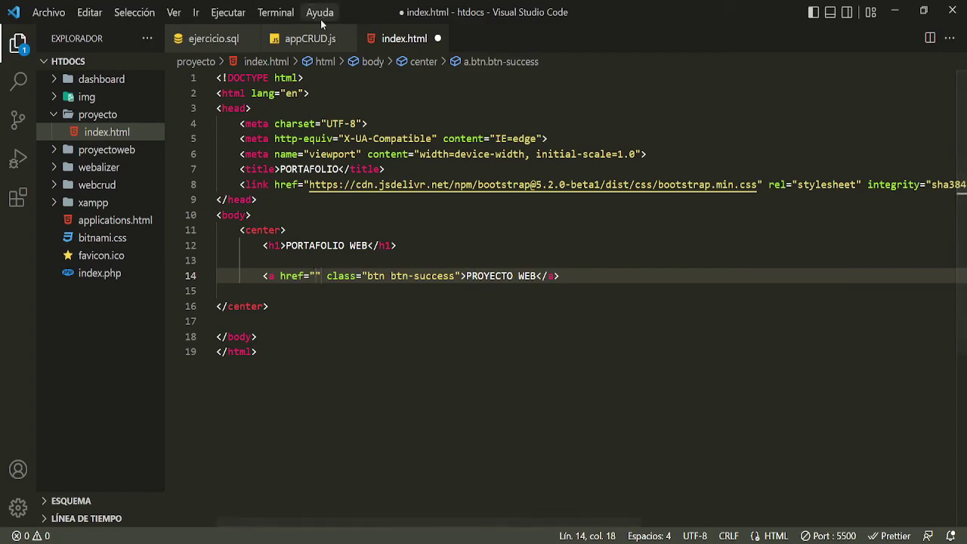
key(alt+Tab)
click(482, 7)
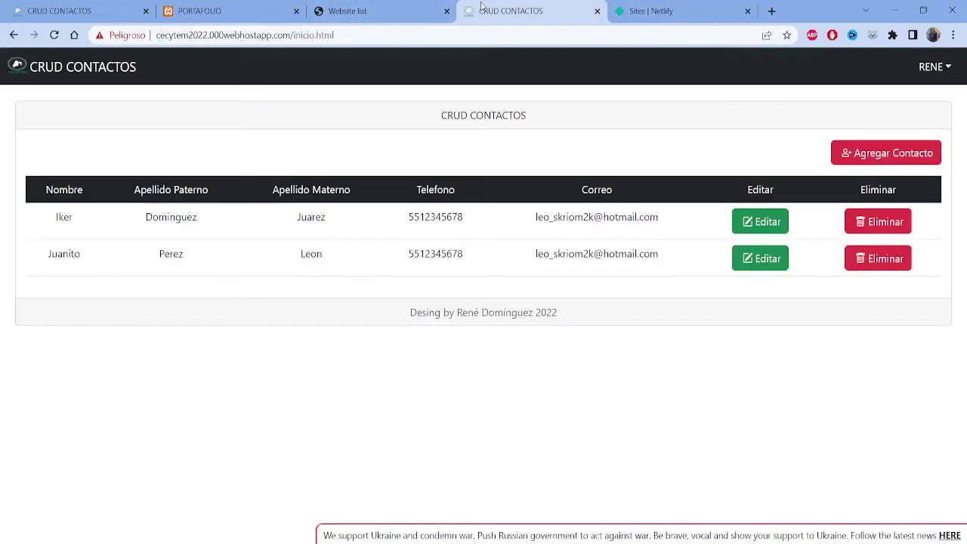
drag(291, 35, 120, 41)
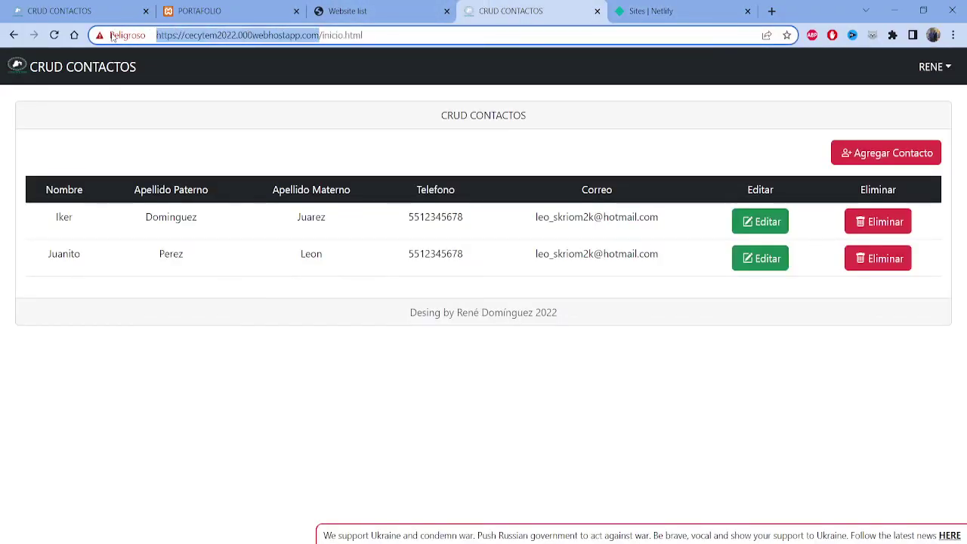
key(alt+Tab)
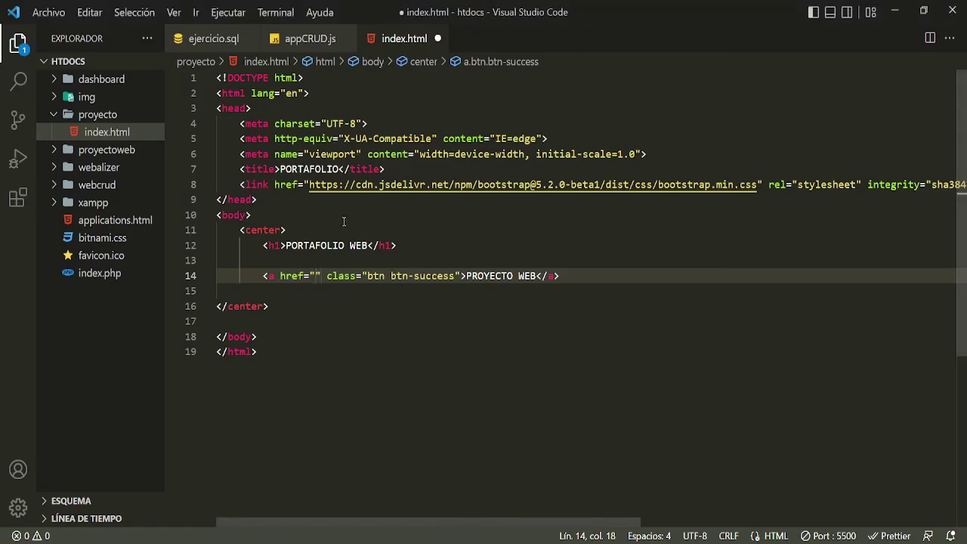
text(https://cecytem2022.000webhostapp.com/)
key(ctrl+s)
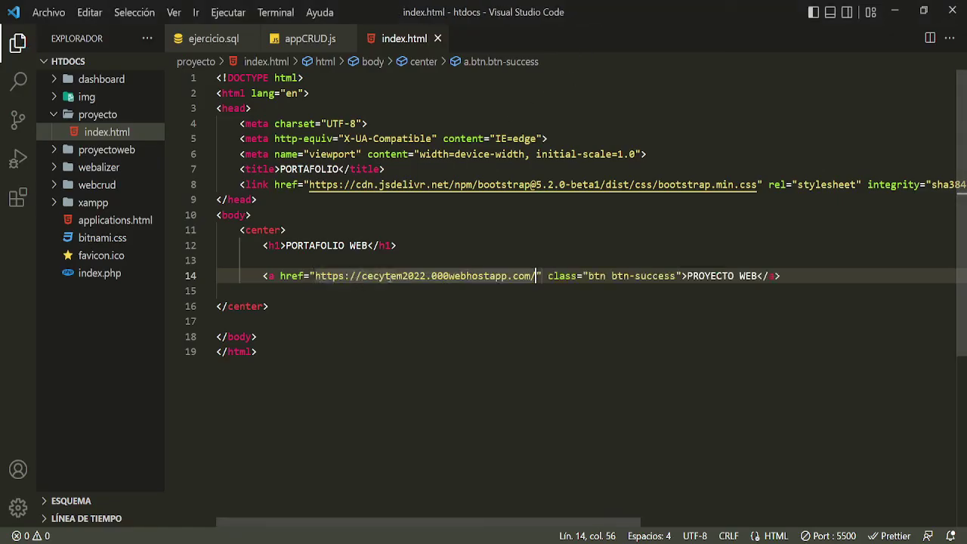
Glance at the browser, then collapse the proyecto folder in the editor.
click(896, 9)
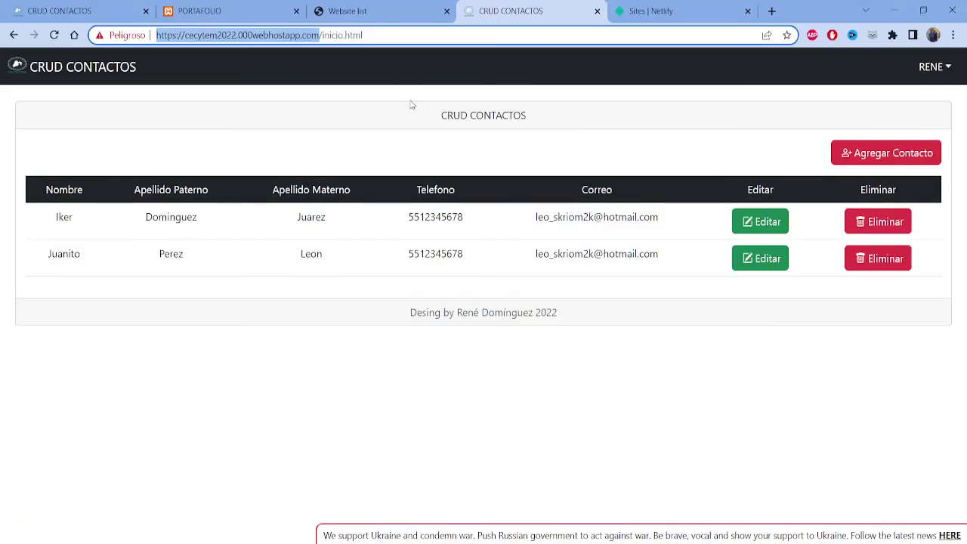
key(alt+Tab)
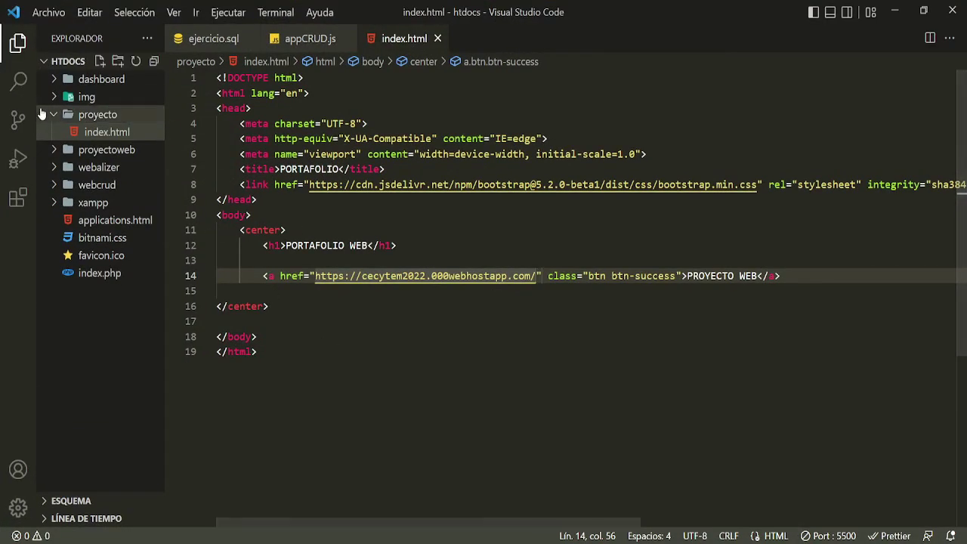
click(109, 114)
Drag the htdocs proyecto folder onto Netlify, deploying it as celebrated-cranachan-986746.
click(896, 11)
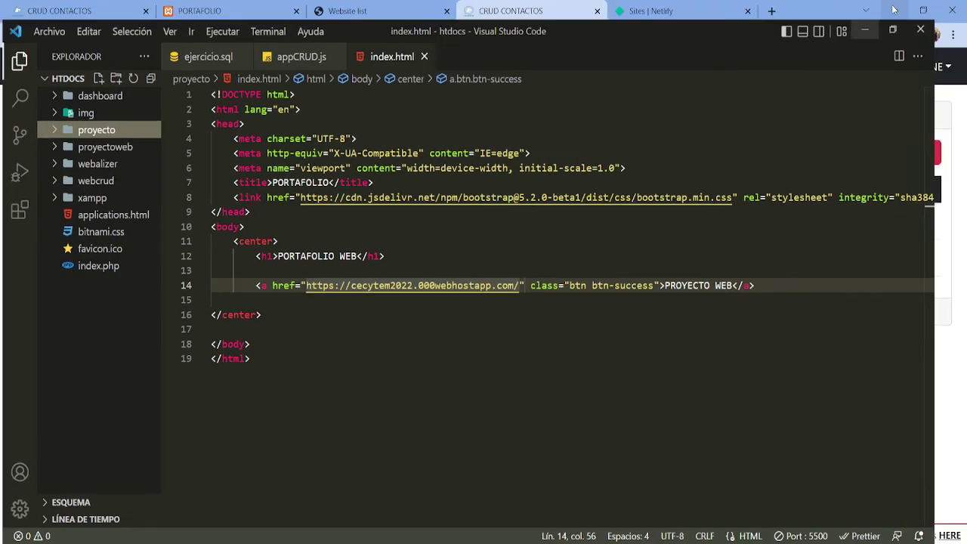
click(643, 11)
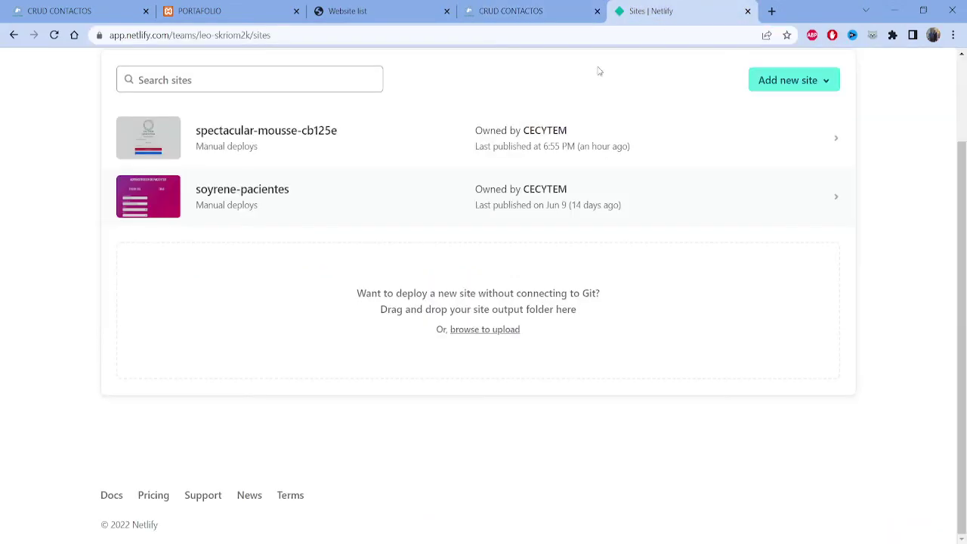
click(72, 538)
click(495, 302)
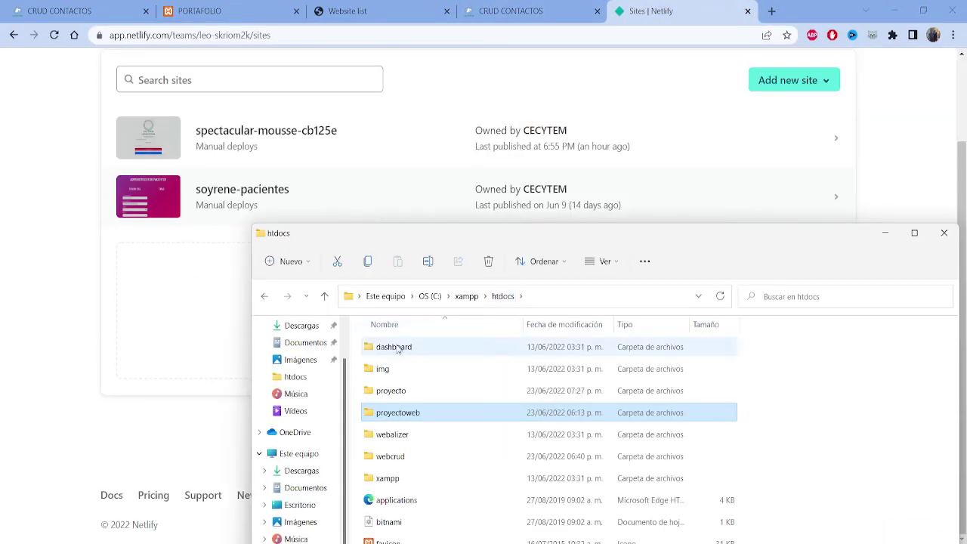
drag(574, 238, 880, 230)
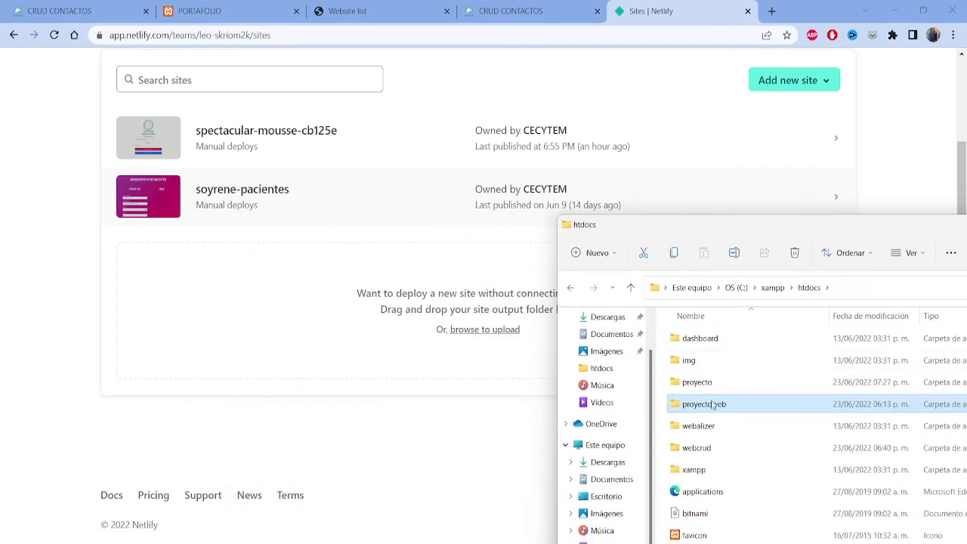
mouse_move(697, 382)
mouse_down()
mouse_move(532, 353)
mouse_move(476, 306)
mouse_up()
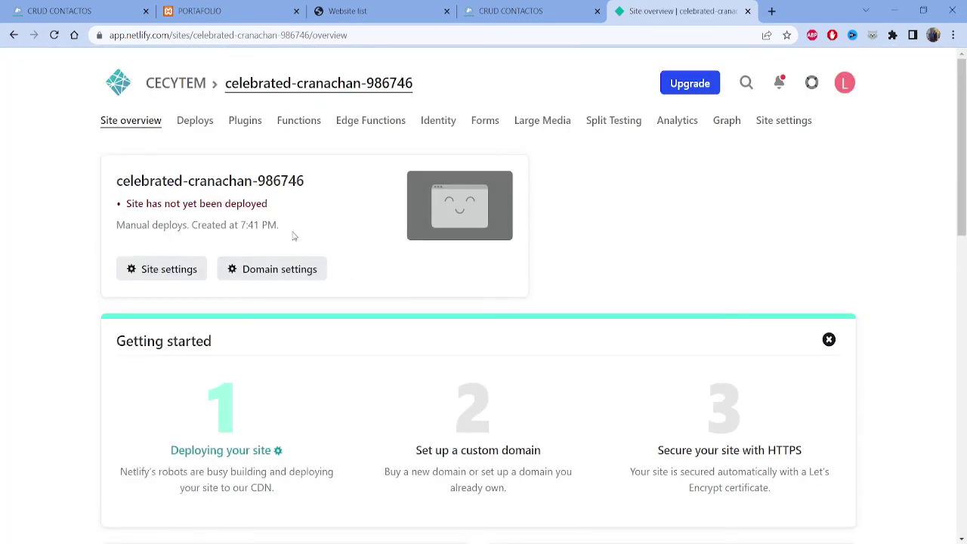
scroll(223, 195, down, 1)
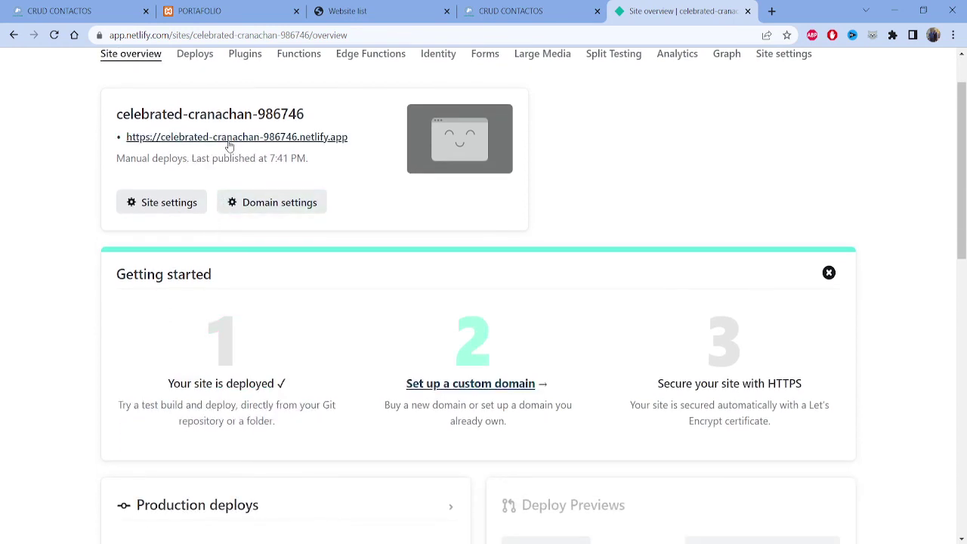
click(260, 138)
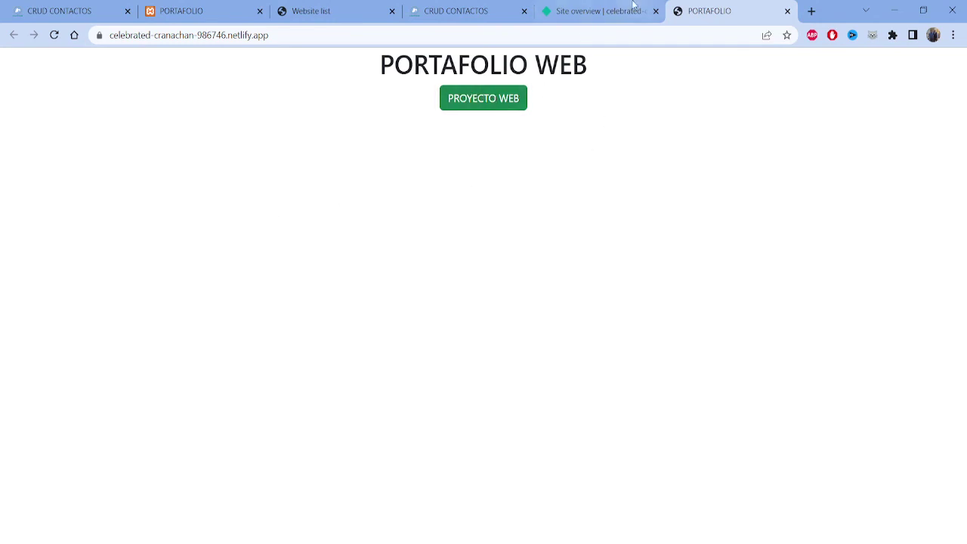
Follow the deployed portfolio's PROYECTO WEB button past the security warning to CRUD Contactos.
click(596, 11)
click(496, 14)
click(648, 17)
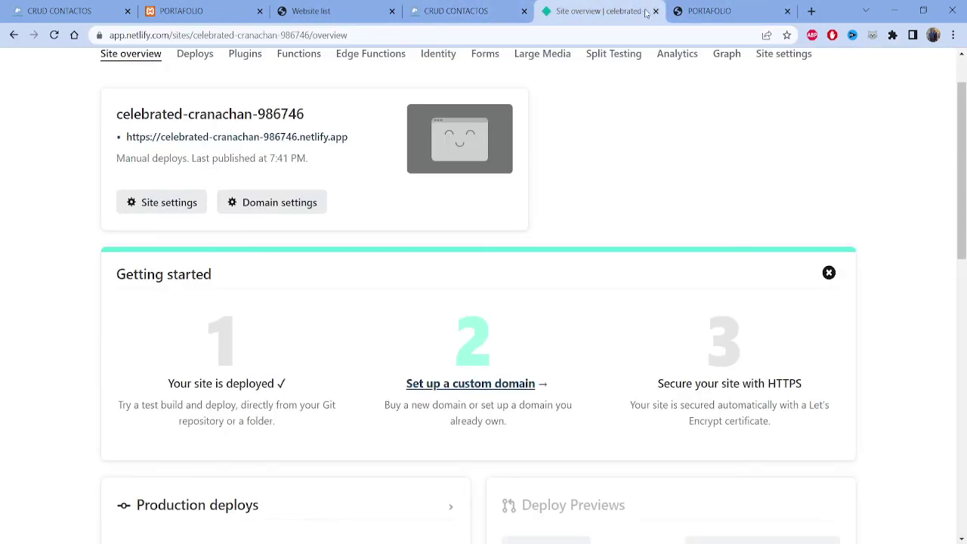
click(484, 13)
click(793, 9)
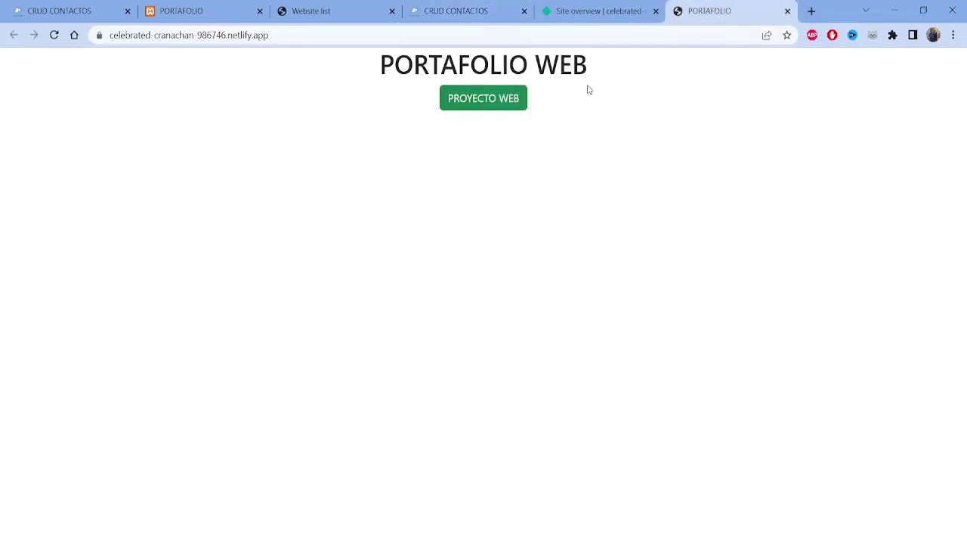
click(507, 108)
click(325, 418)
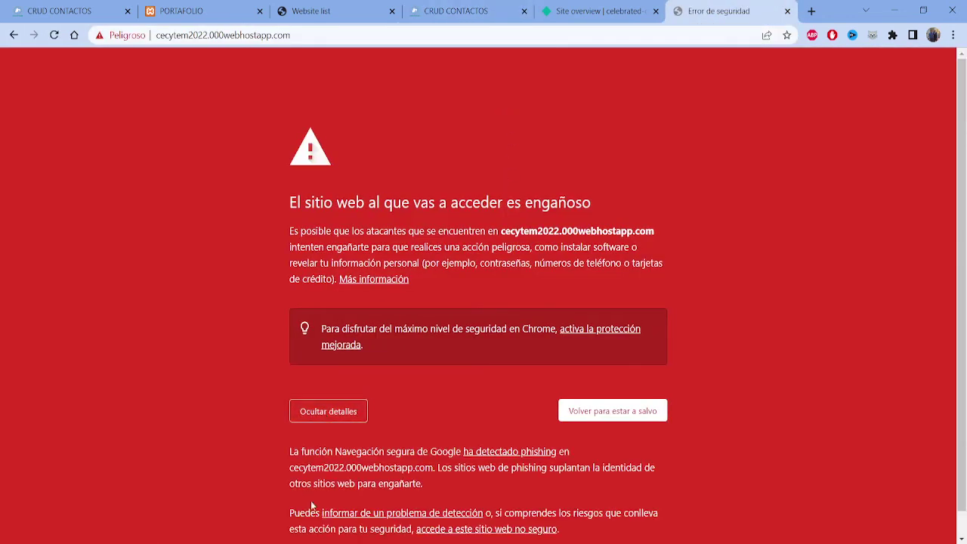
scroll(435, 532, down, 1)
click(477, 504)
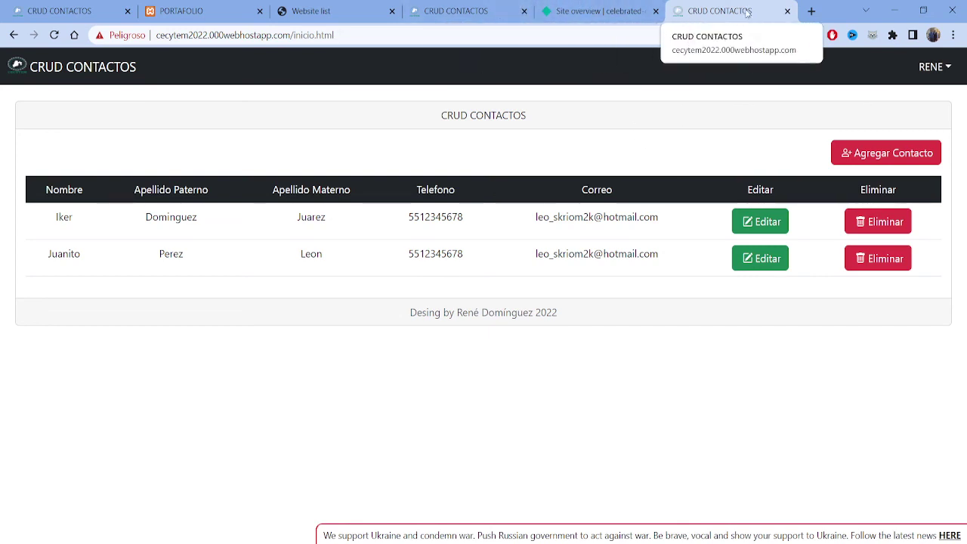
Reopen the deployed portfolio and confirm PROYECTO WEB again reaches the CRUD Contactos site.
click(787, 10)
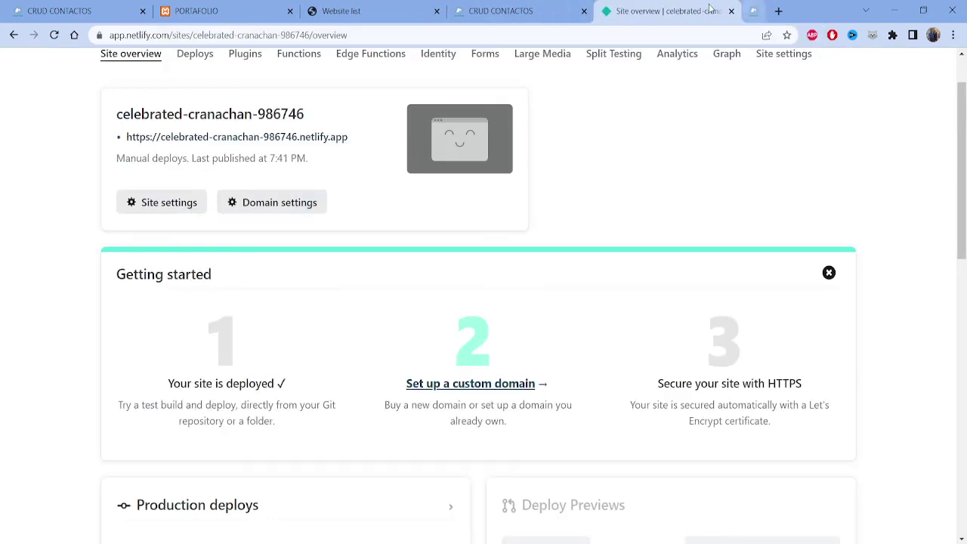
click(256, 138)
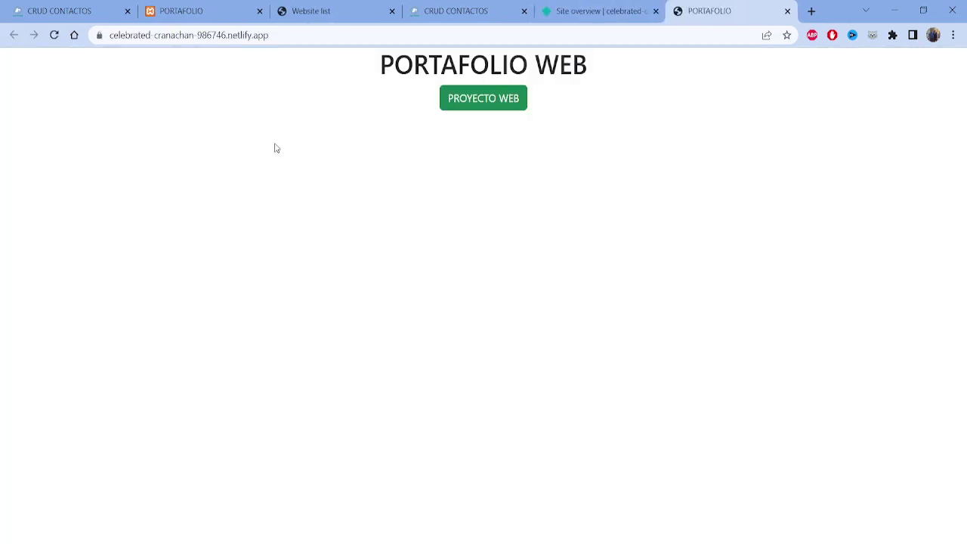
click(500, 101)
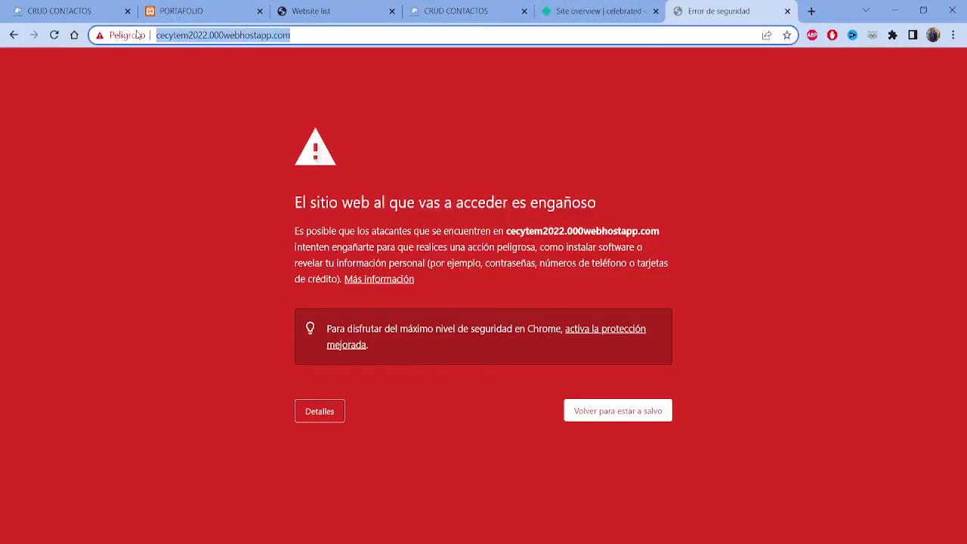
click(330, 419)
scroll(432, 478, down, 1)
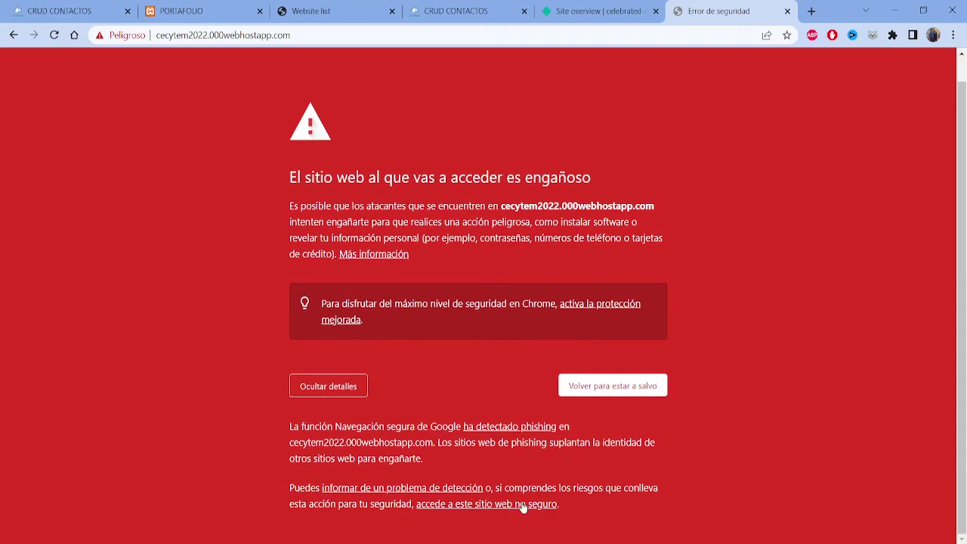
click(520, 507)
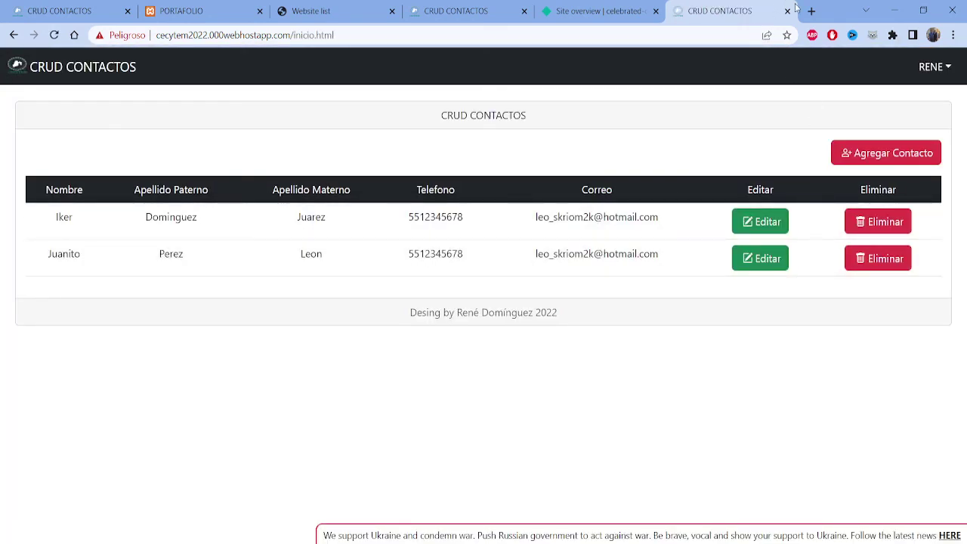
Close the 000webhost list, Netlify overview and duplicate CRUD Contactos tabs.
click(422, 6)
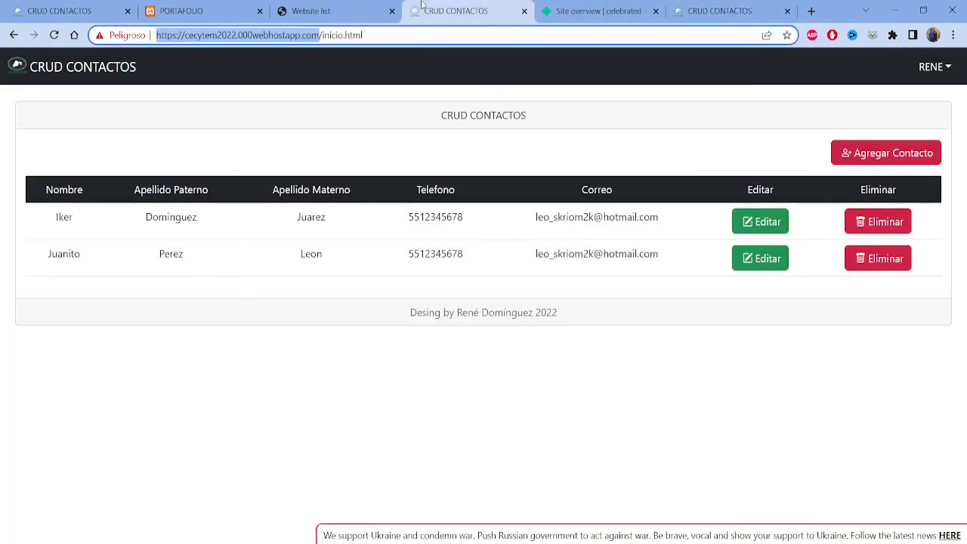
click(382, 18)
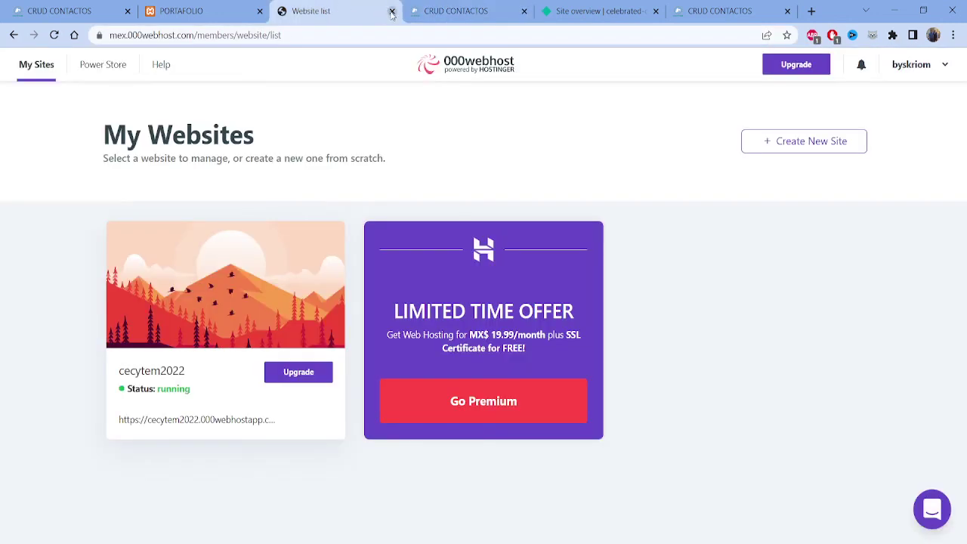
click(391, 11)
click(391, 11)
click(392, 11)
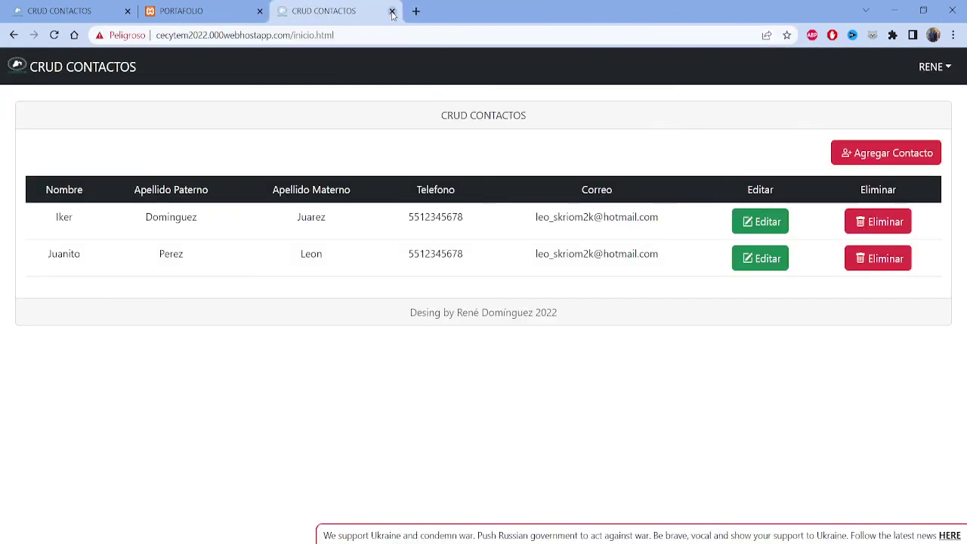
click(391, 11)
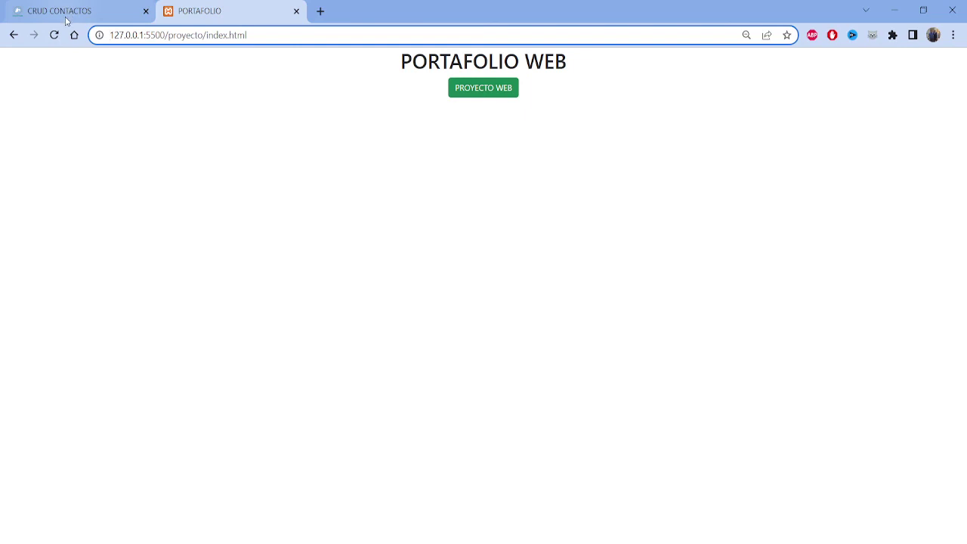